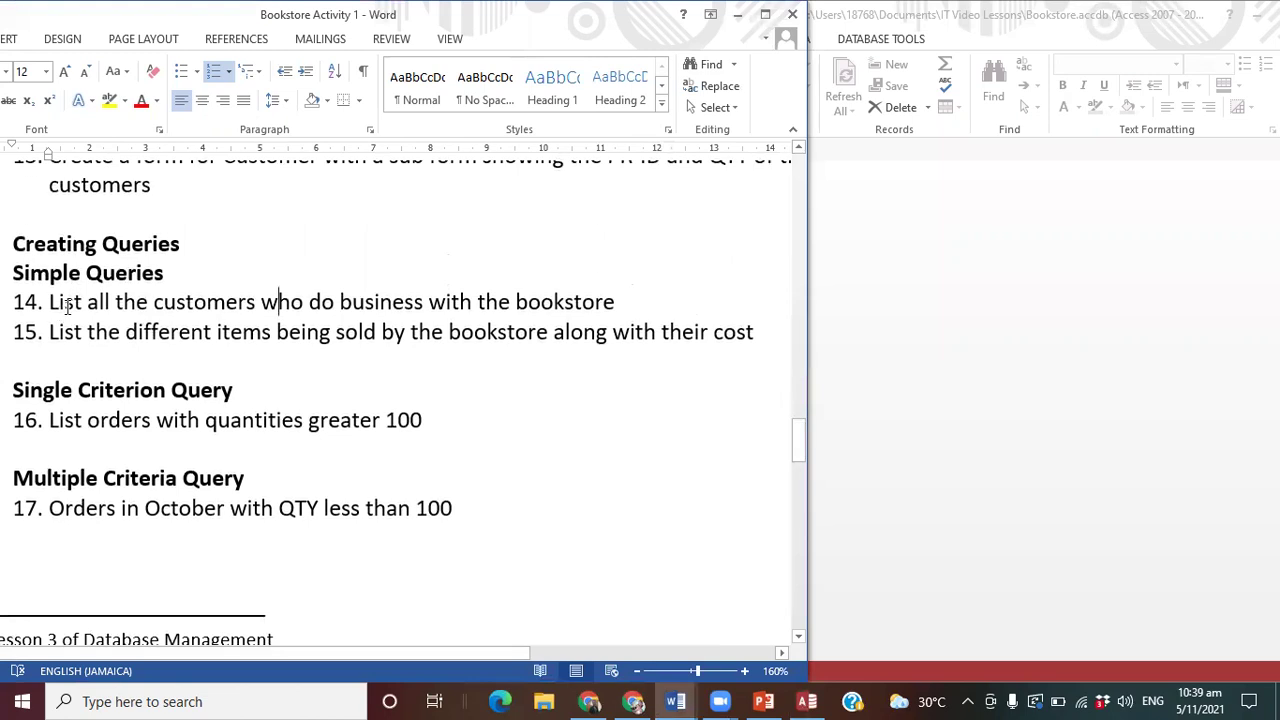
- Switch to the Bookstore database in Access and create a new query in Design view based on the Customer table
scroll(64, 309, down, 1)
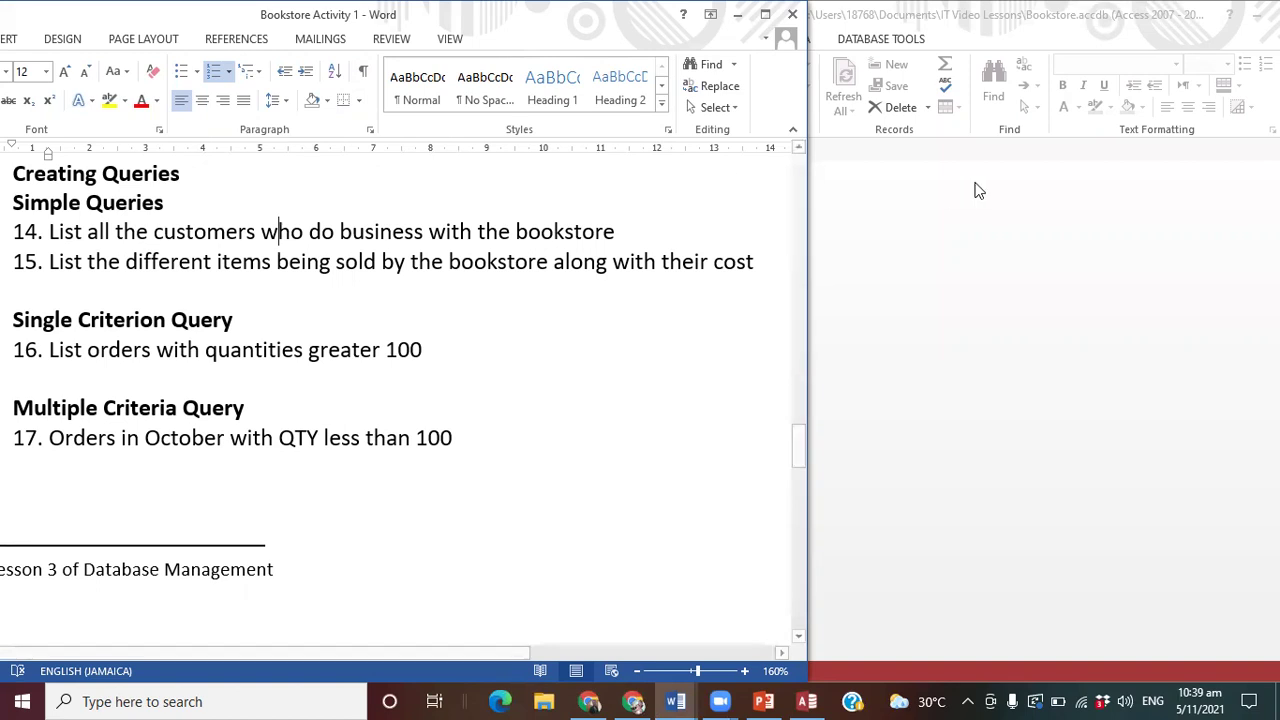
click(952, 264)
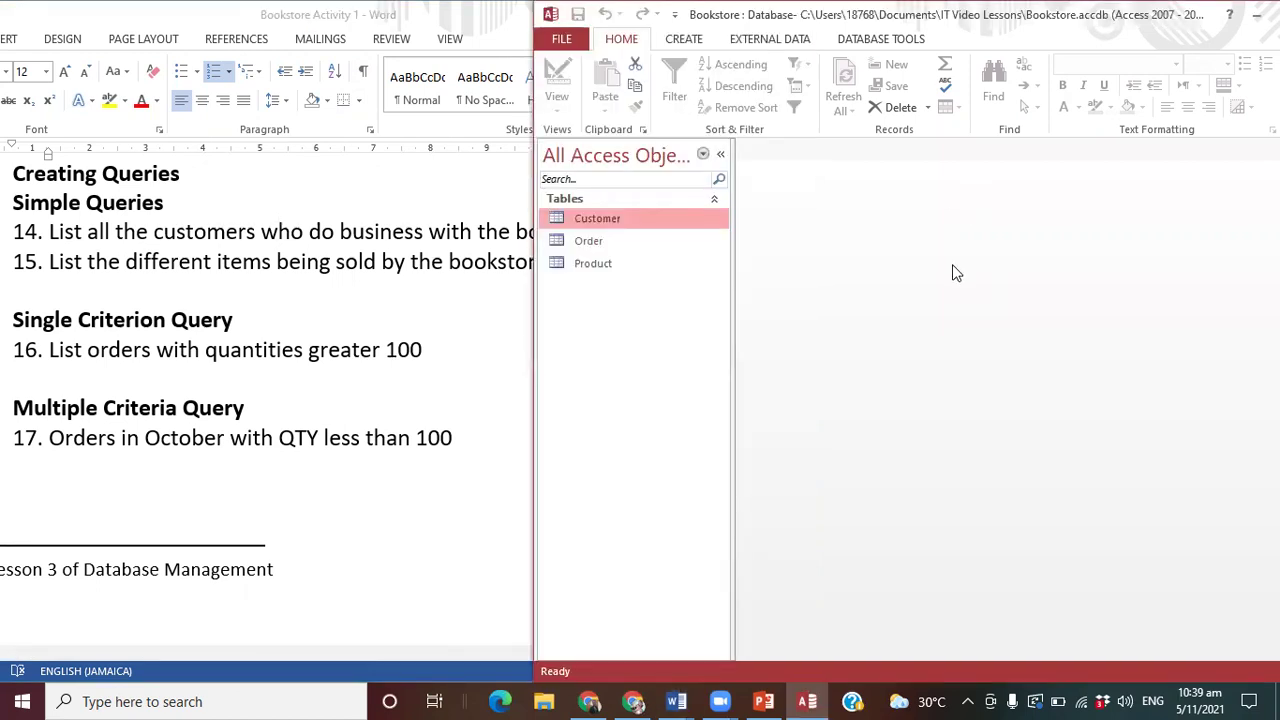
click(690, 39)
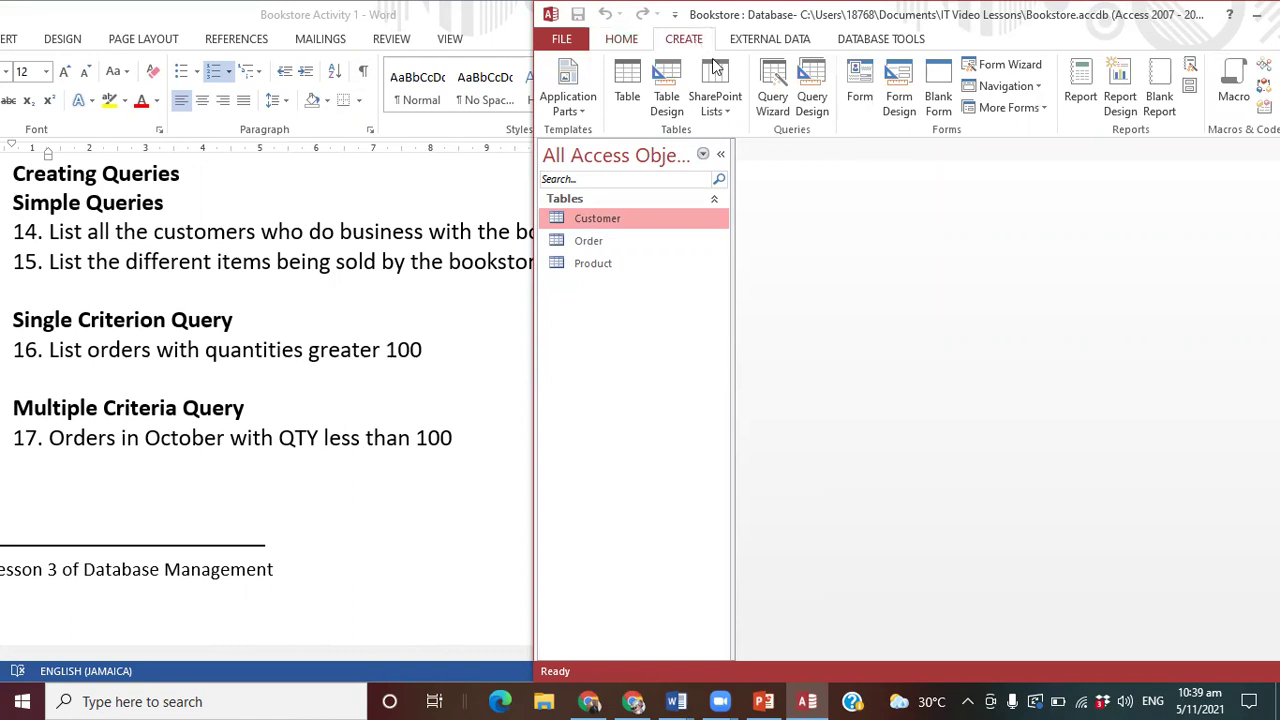
click(826, 120)
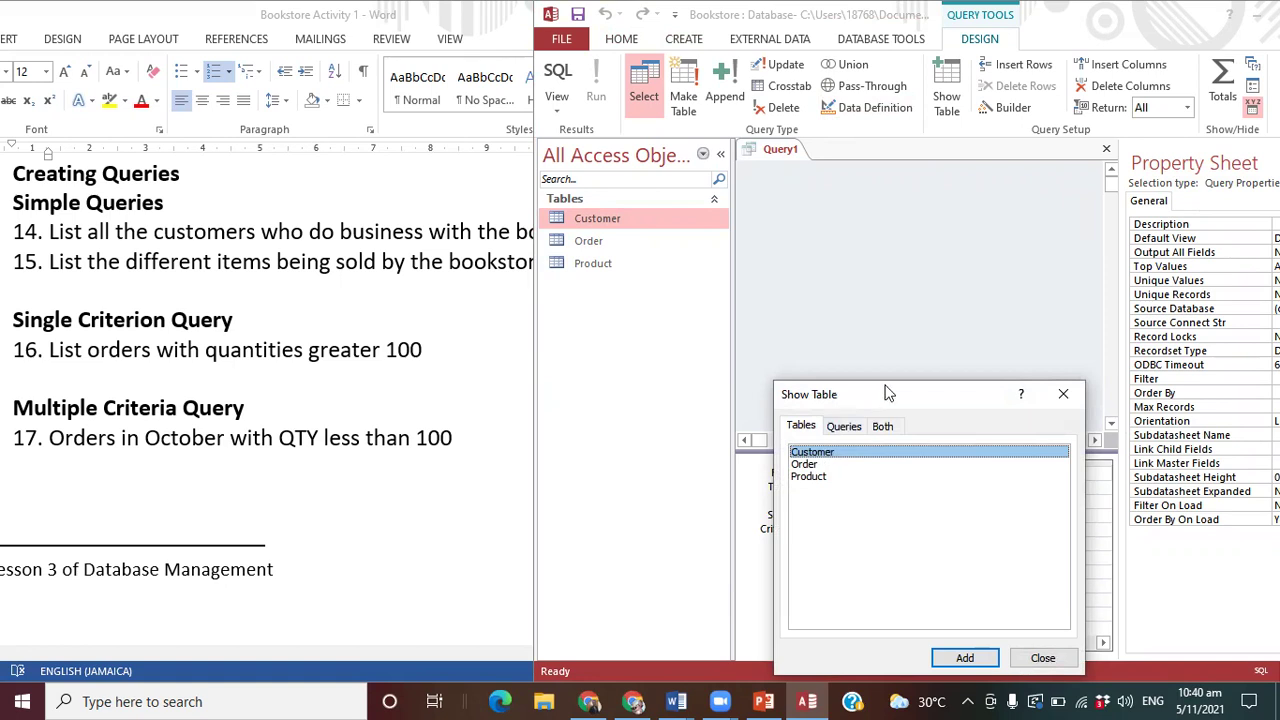
drag(886, 393, 871, 256)
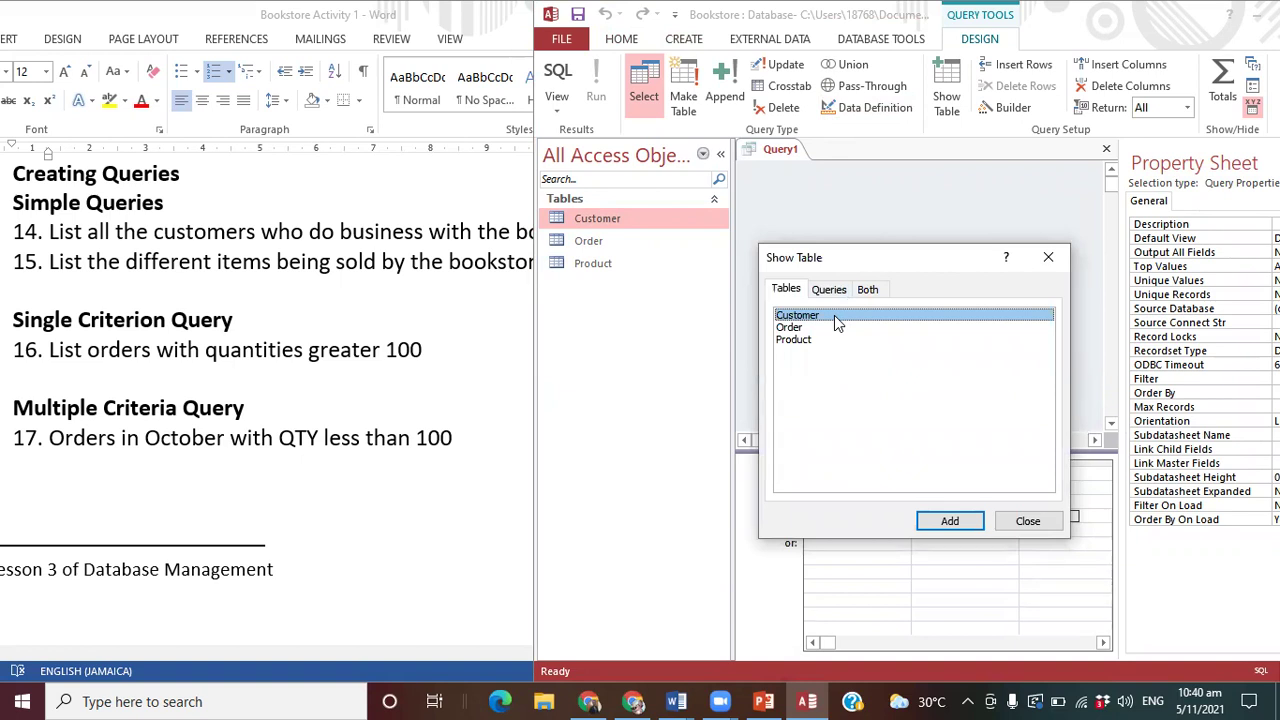
click(963, 521)
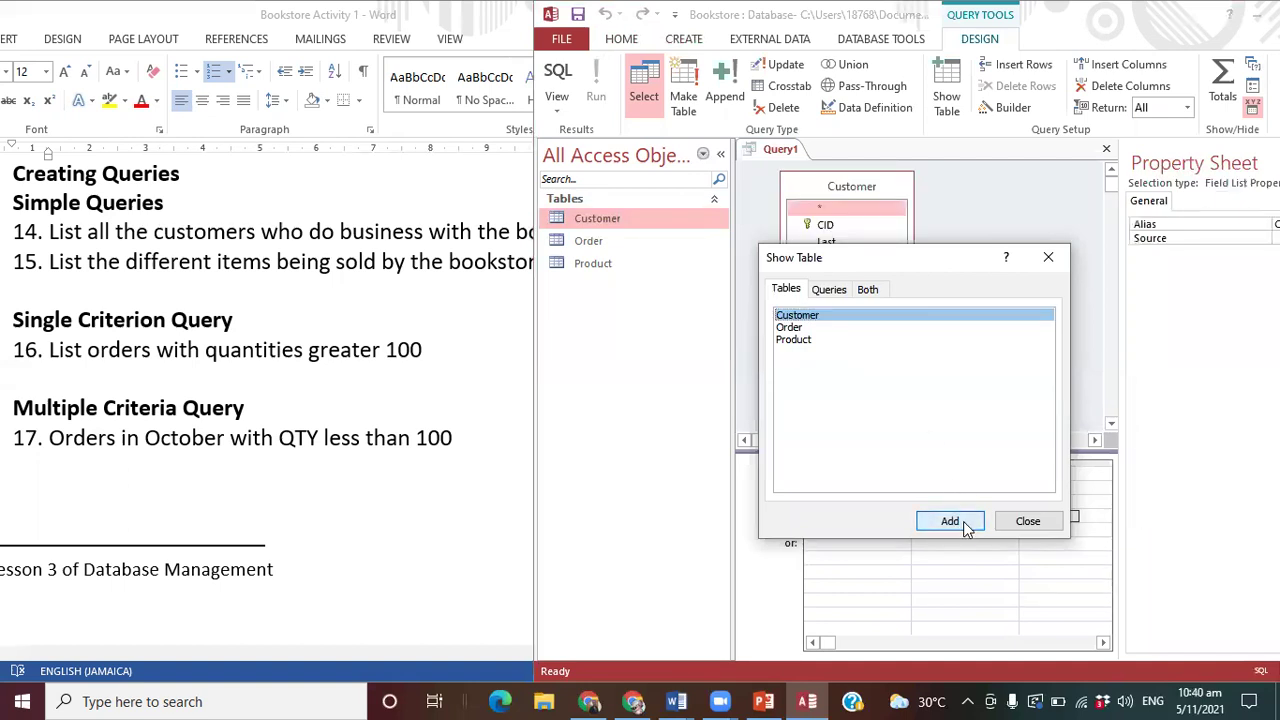
click(1020, 522)
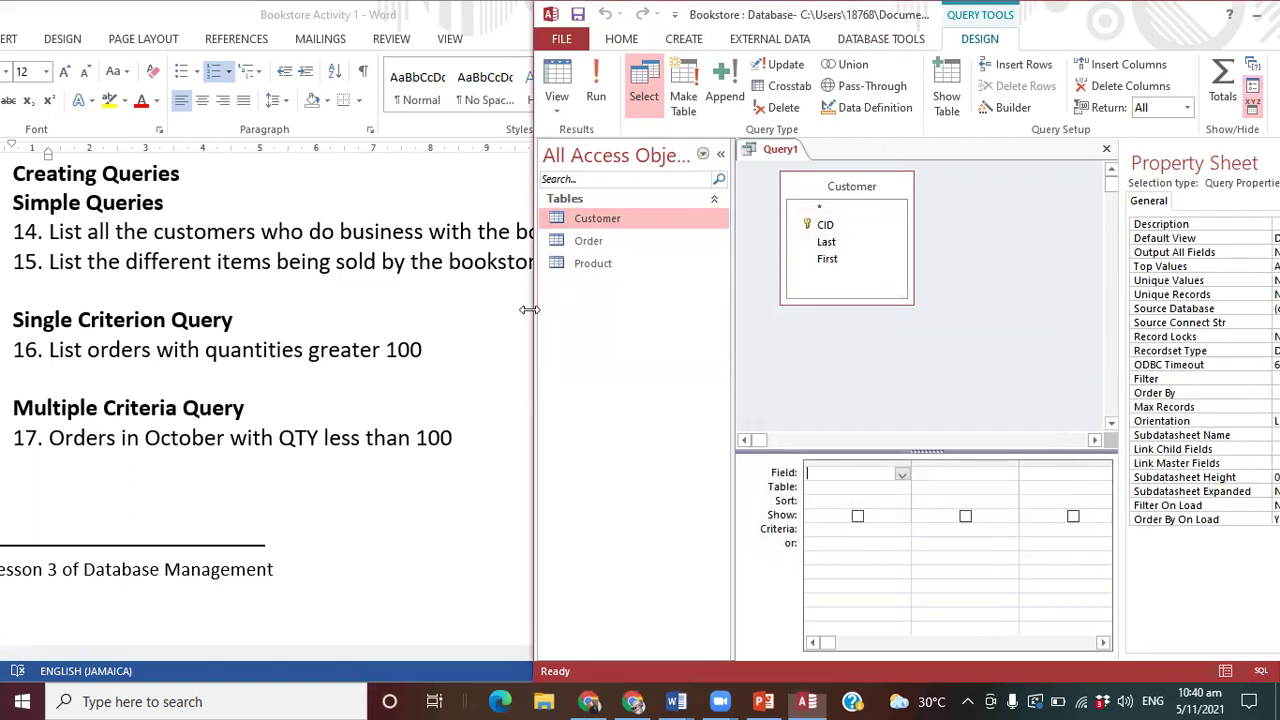
- Widen the Access window and add the CID, Last and First fields of the Customer table to the query grid
drag(529, 310, 343, 306)
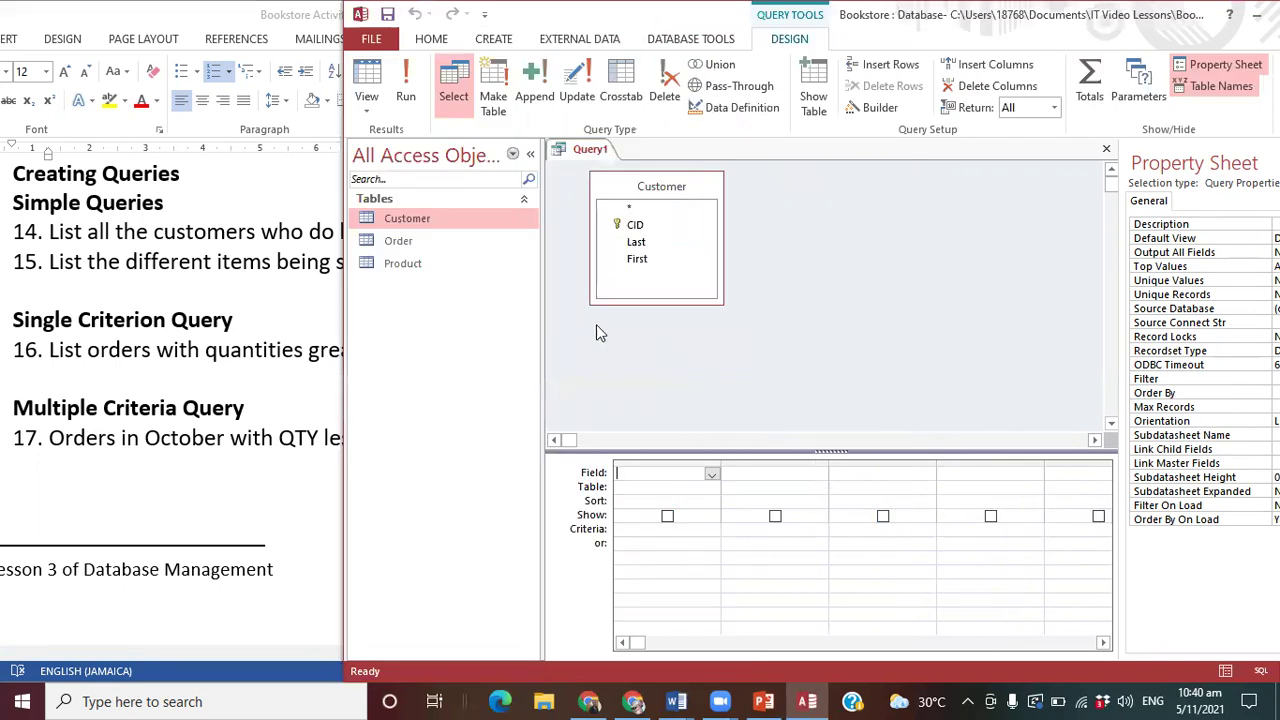
click(277, 233)
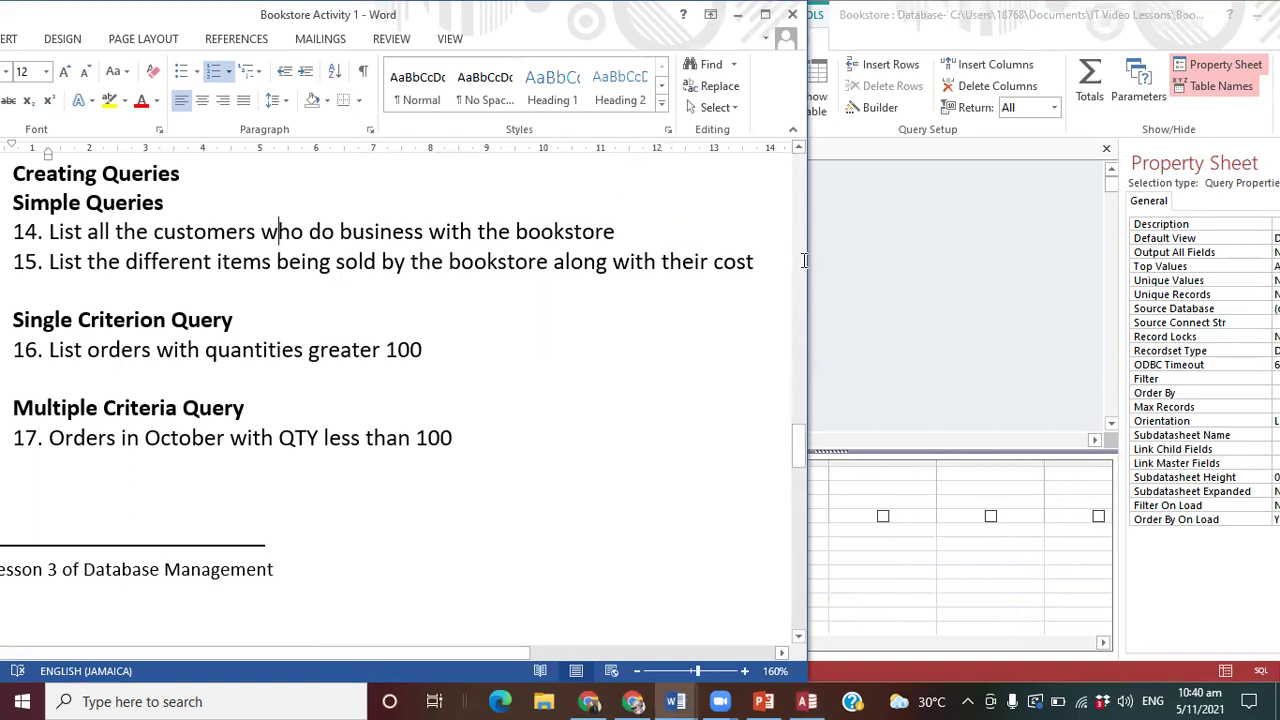
click(924, 260)
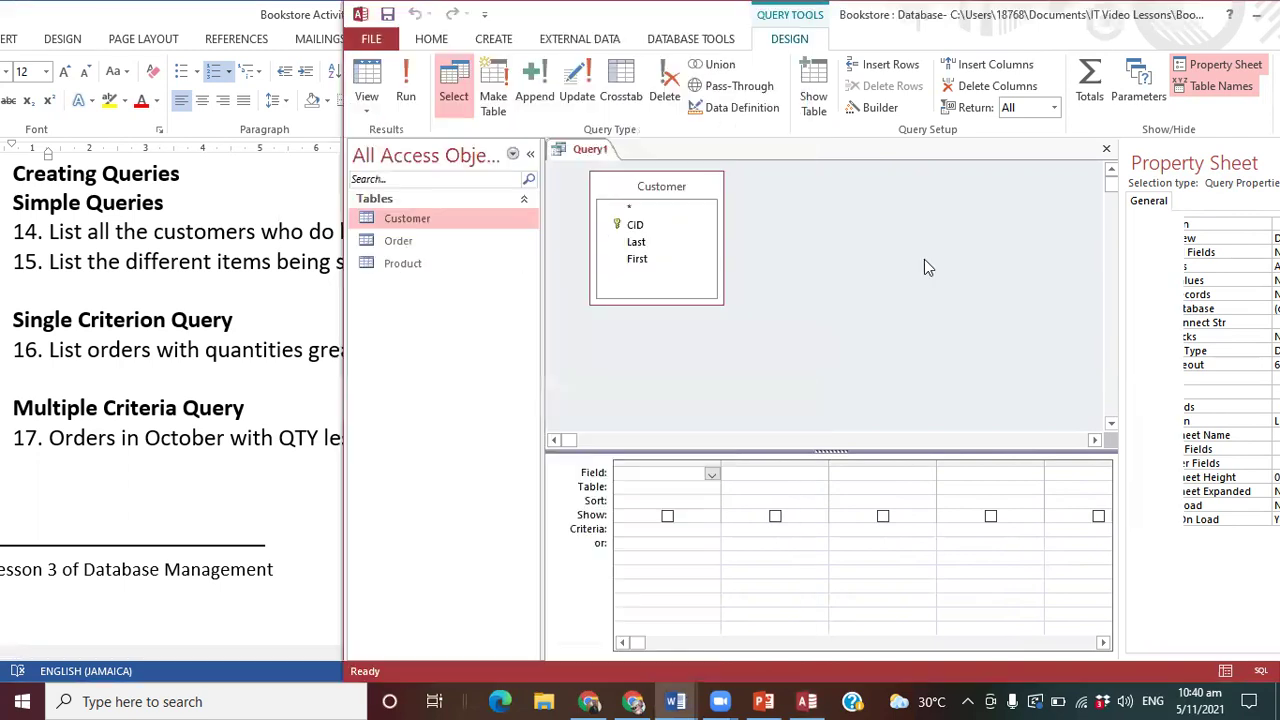
click(645, 225)
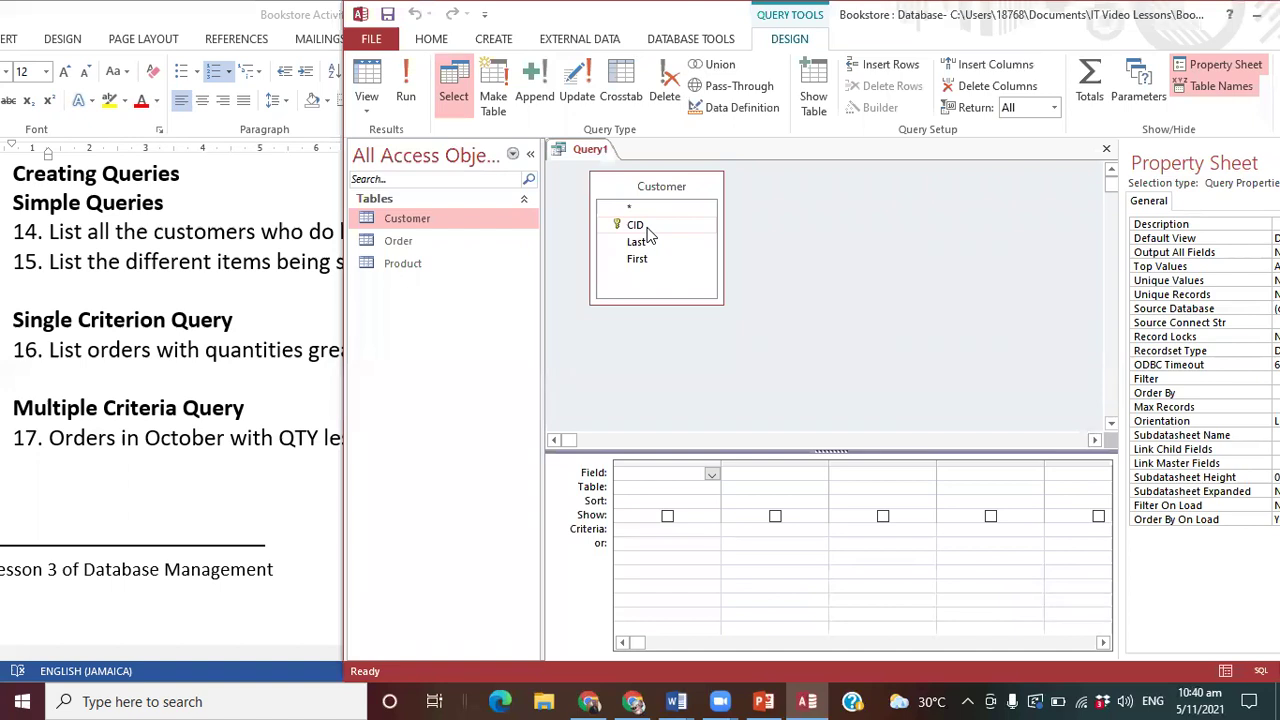
double_click(640, 225)
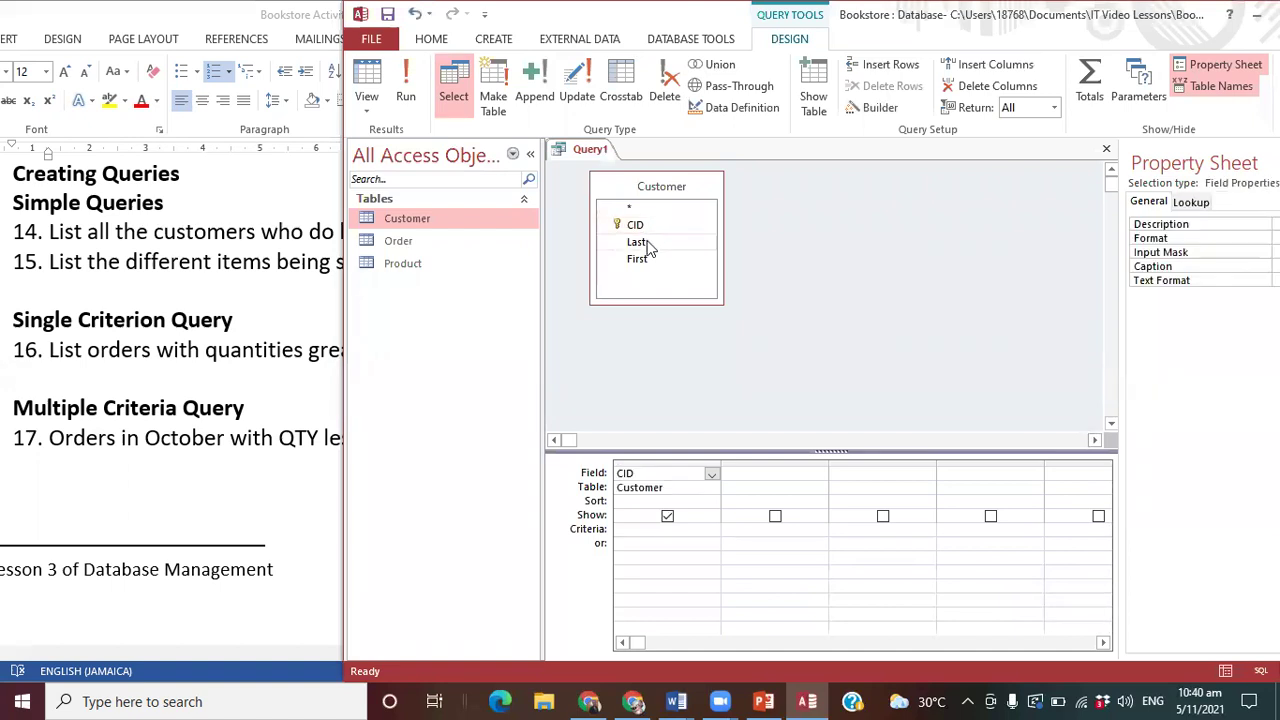
drag(647, 249, 763, 468)
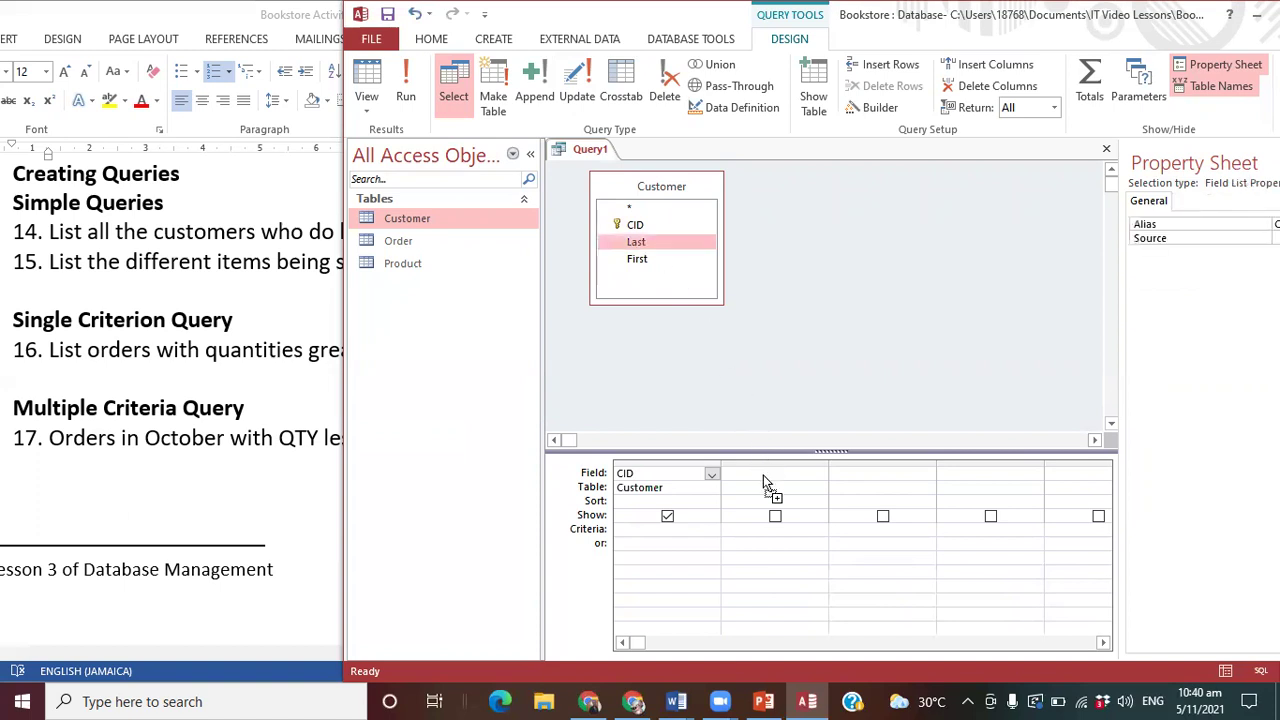
drag(763, 475, 763, 475)
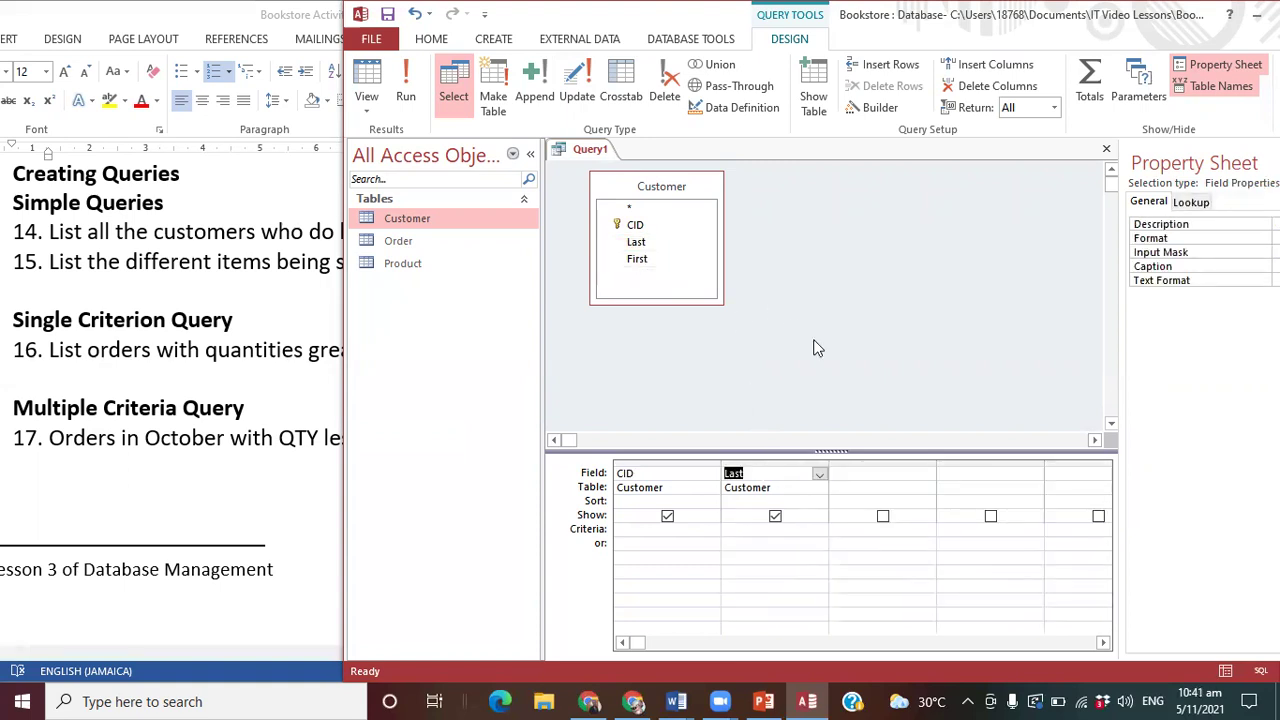
click(854, 474)
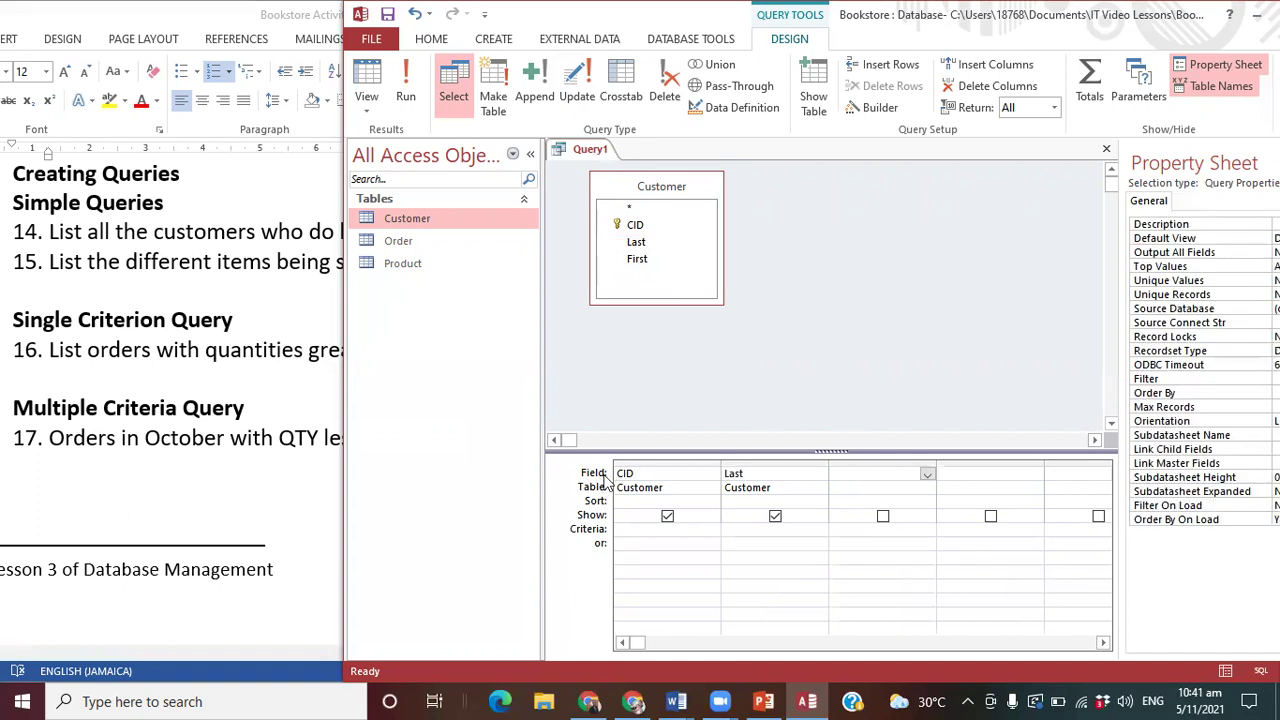
click(928, 476)
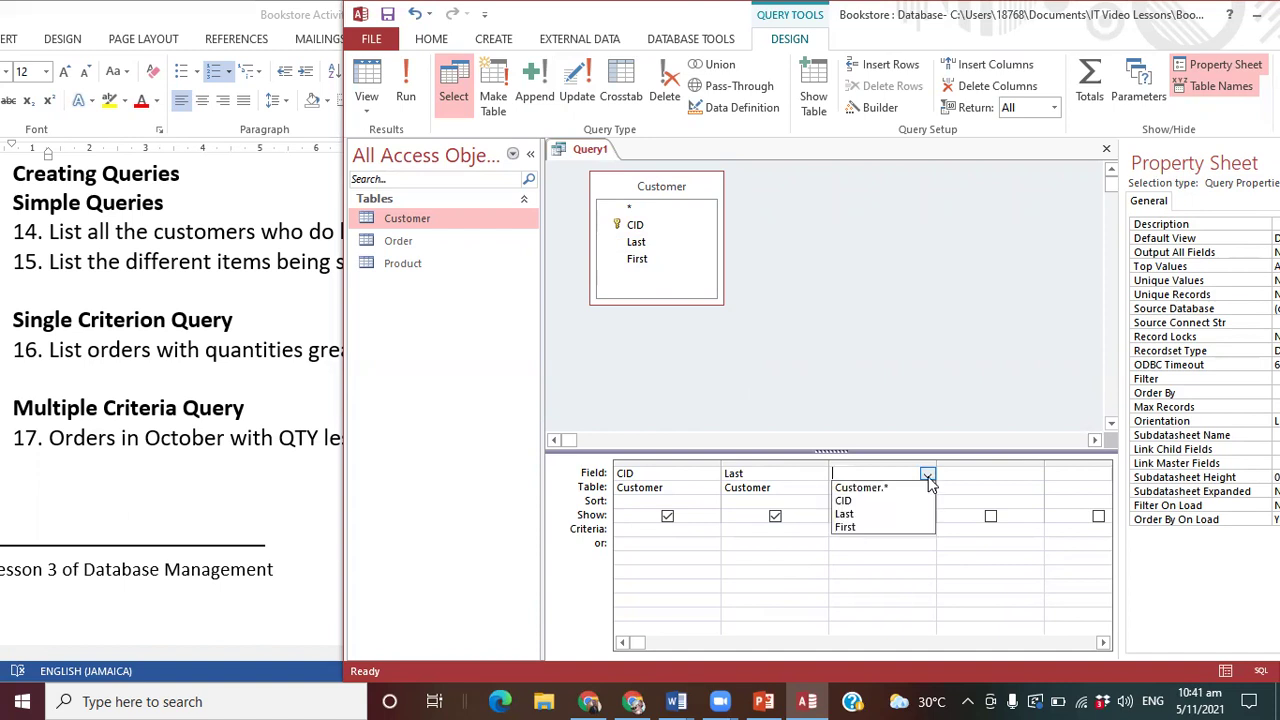
click(912, 528)
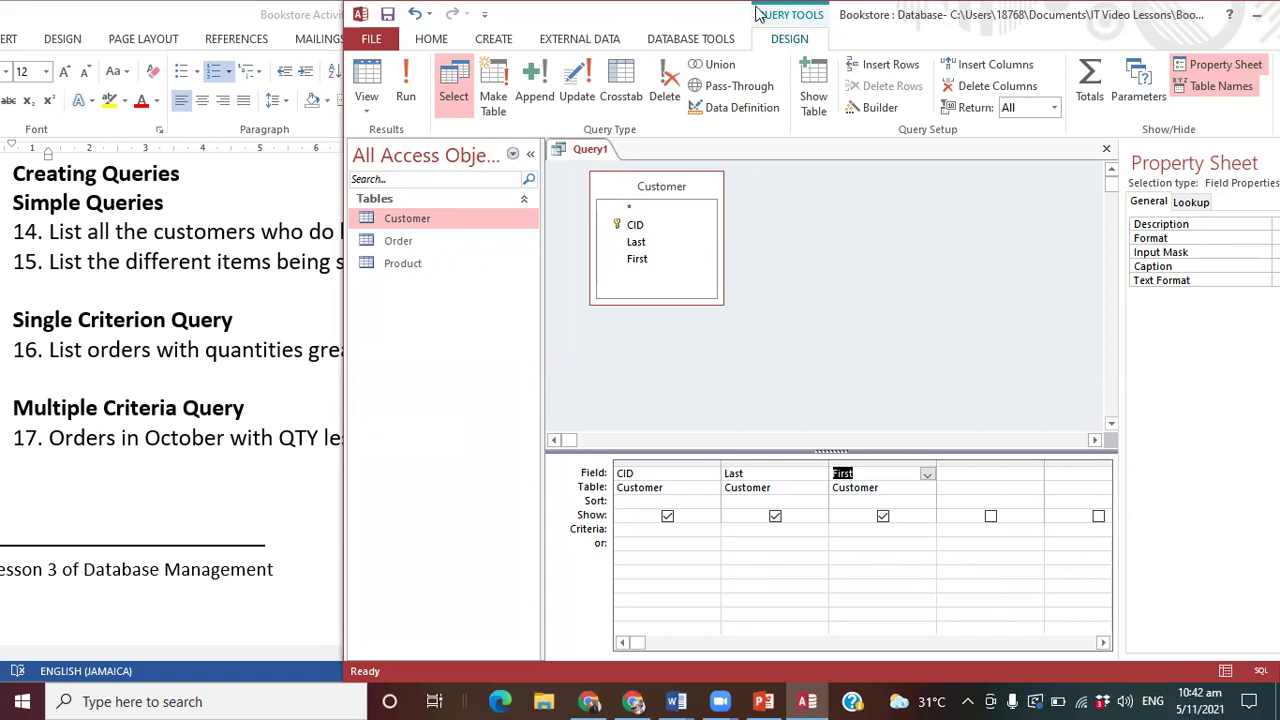
- Run the customer query and save it as "Customer qry"
click(406, 100)
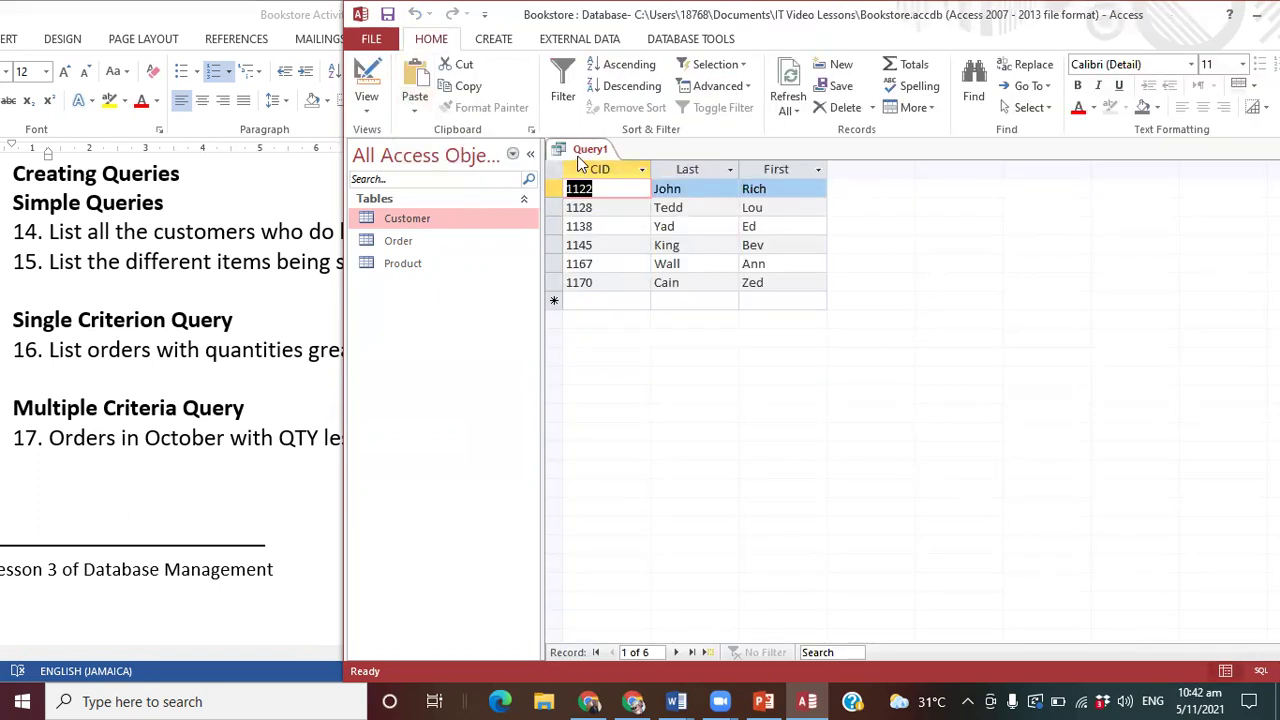
right_click(577, 153)
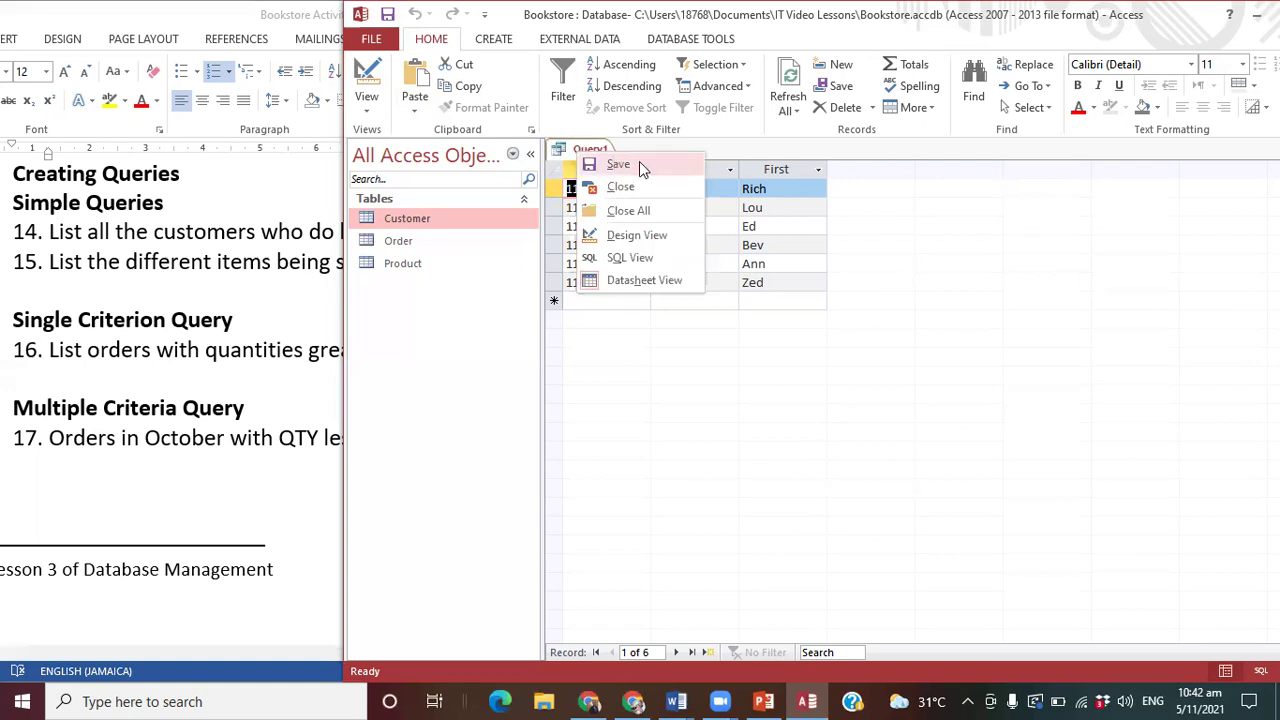
click(620, 164)
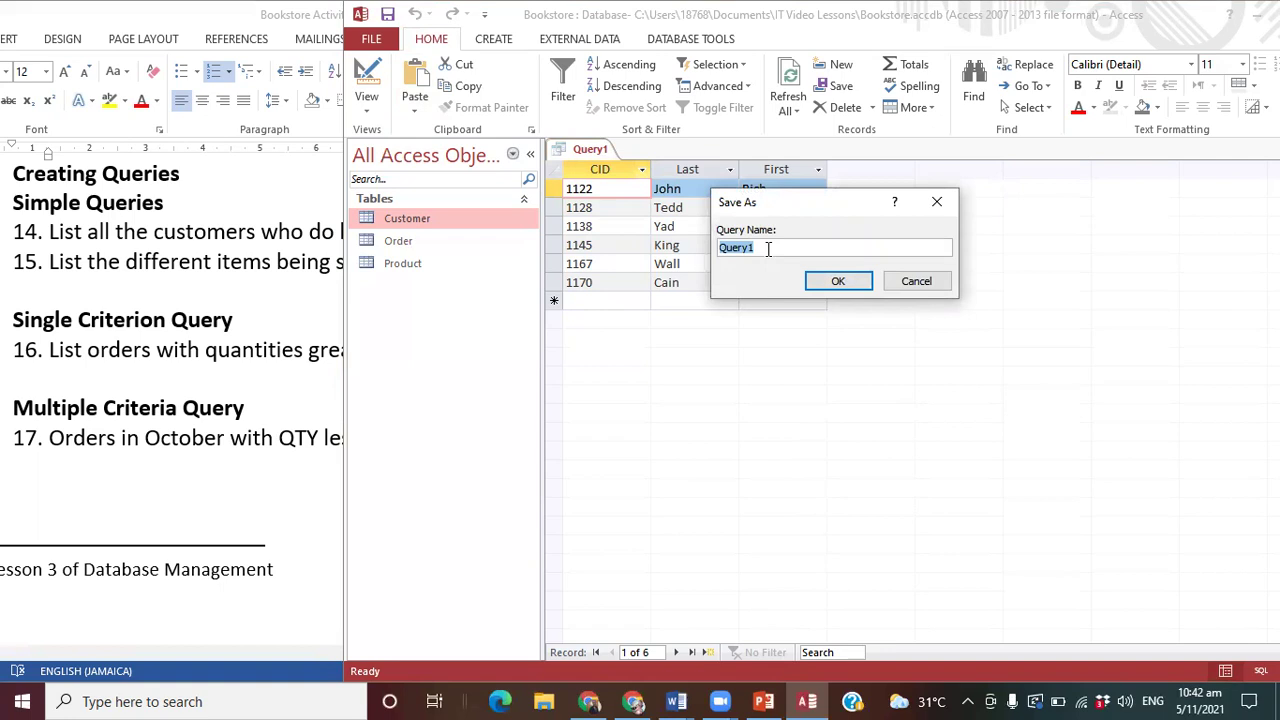
text(Customer qry)
click(846, 281)
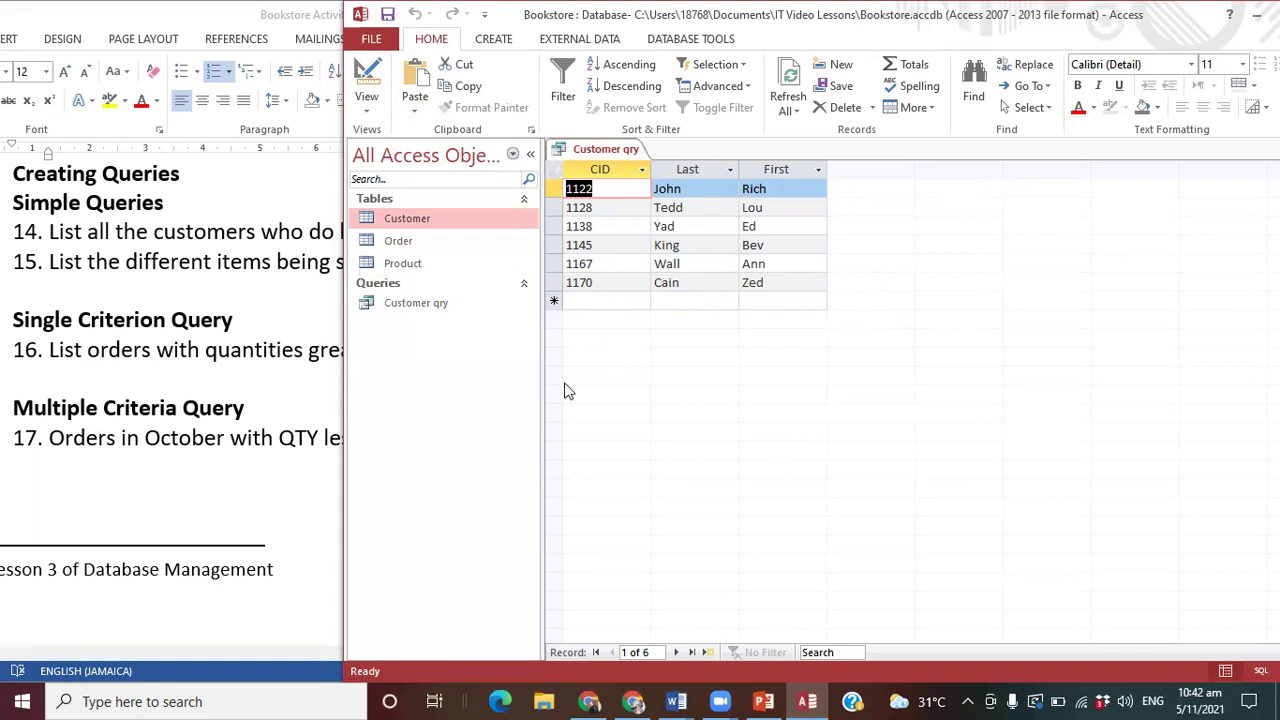
- Check task 15 in the Word document and create another query in Design view based on the Product table
click(163, 275)
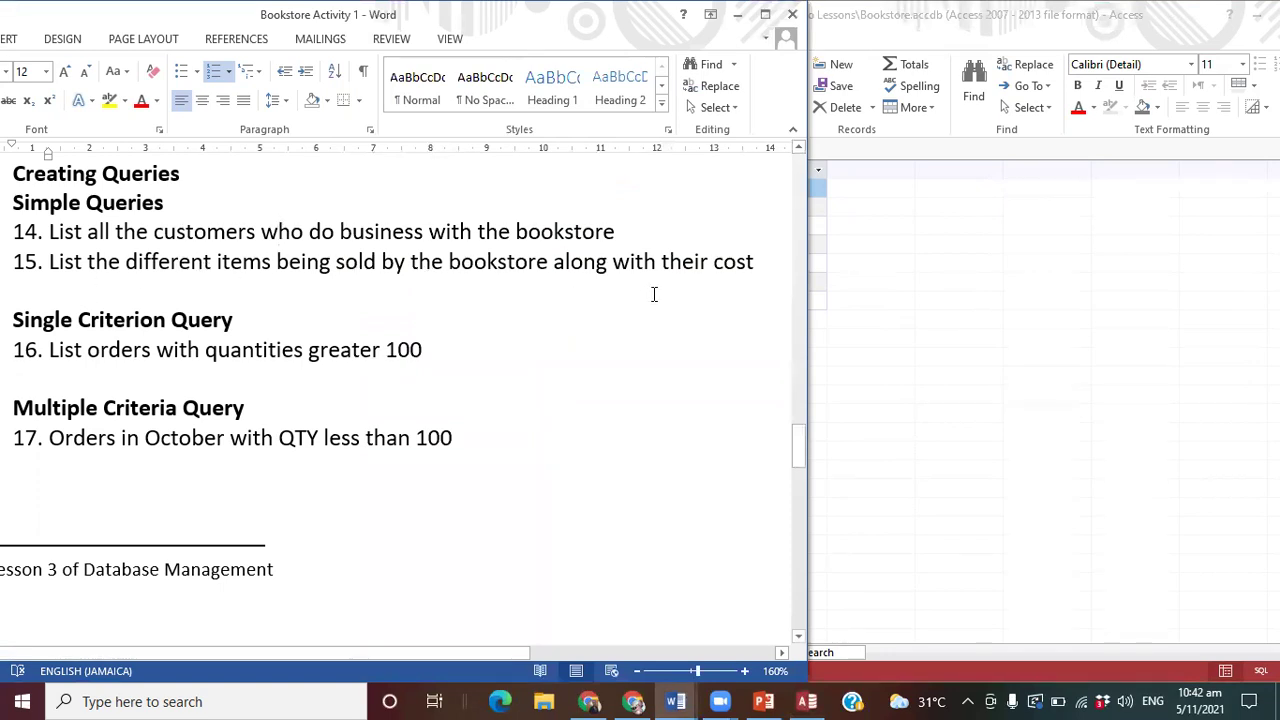
click(891, 326)
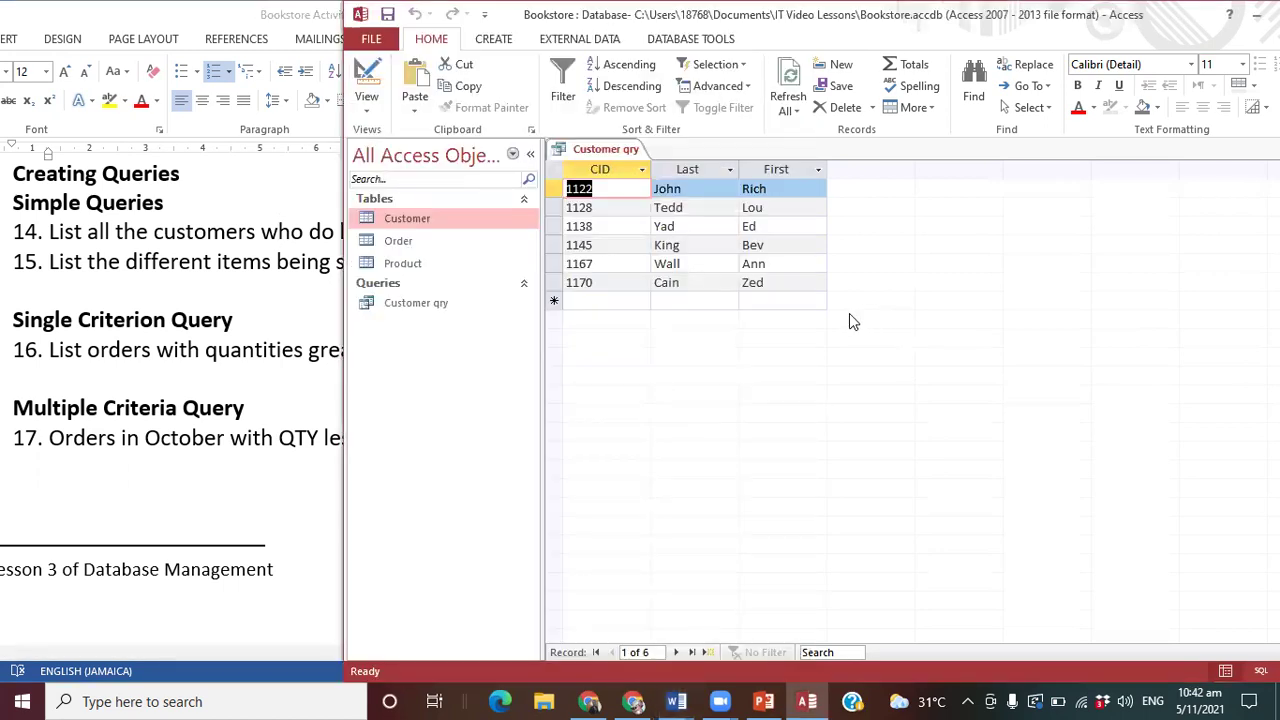
click(490, 45)
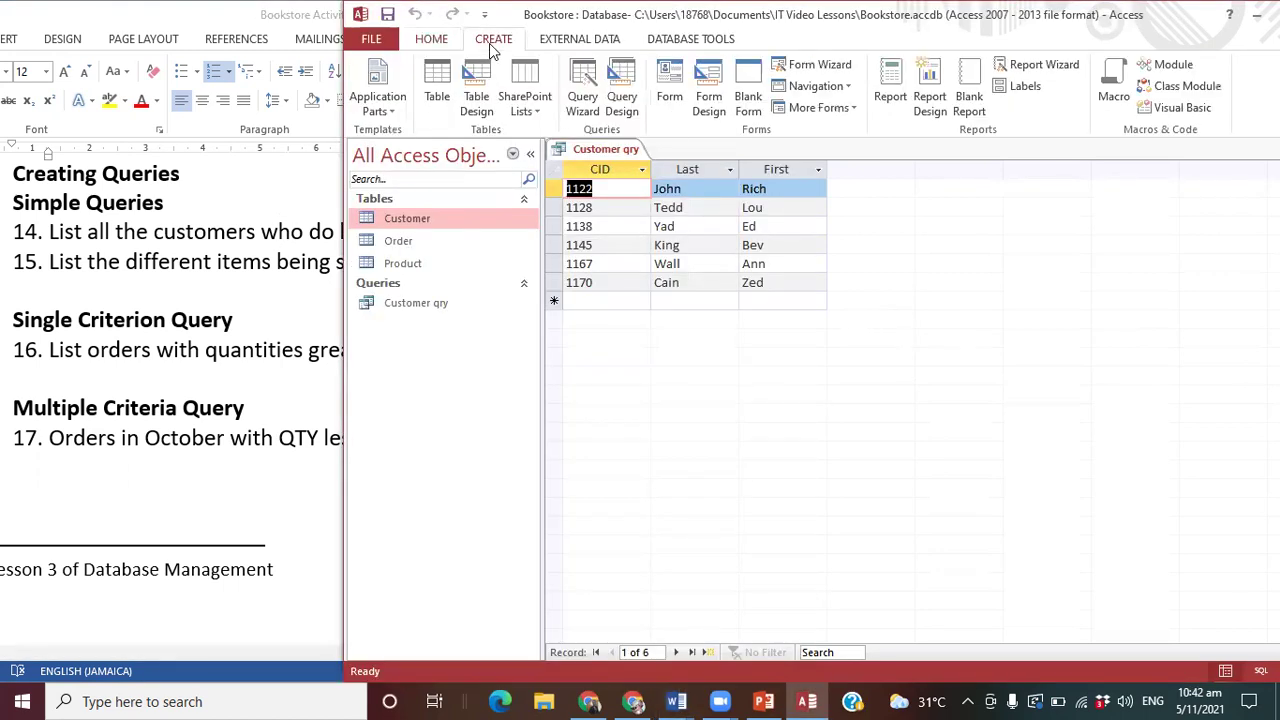
click(621, 104)
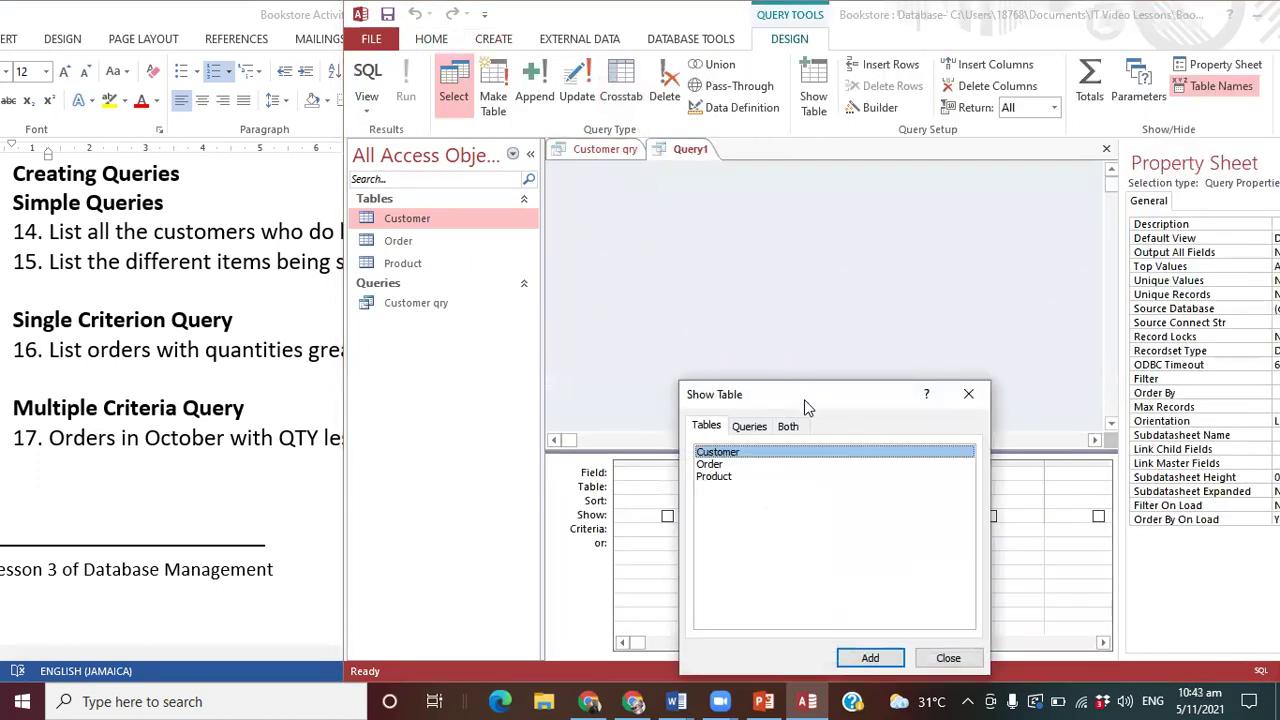
drag(804, 392, 810, 304)
click(270, 291)
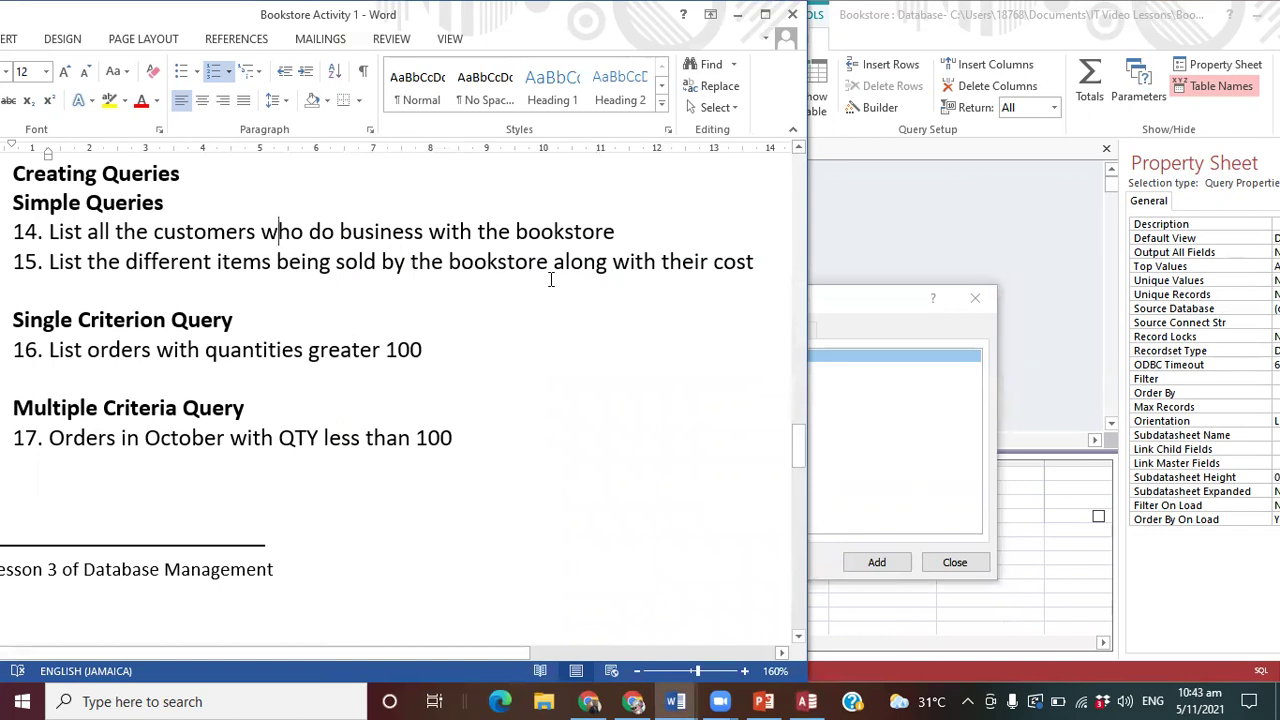
click(811, 299)
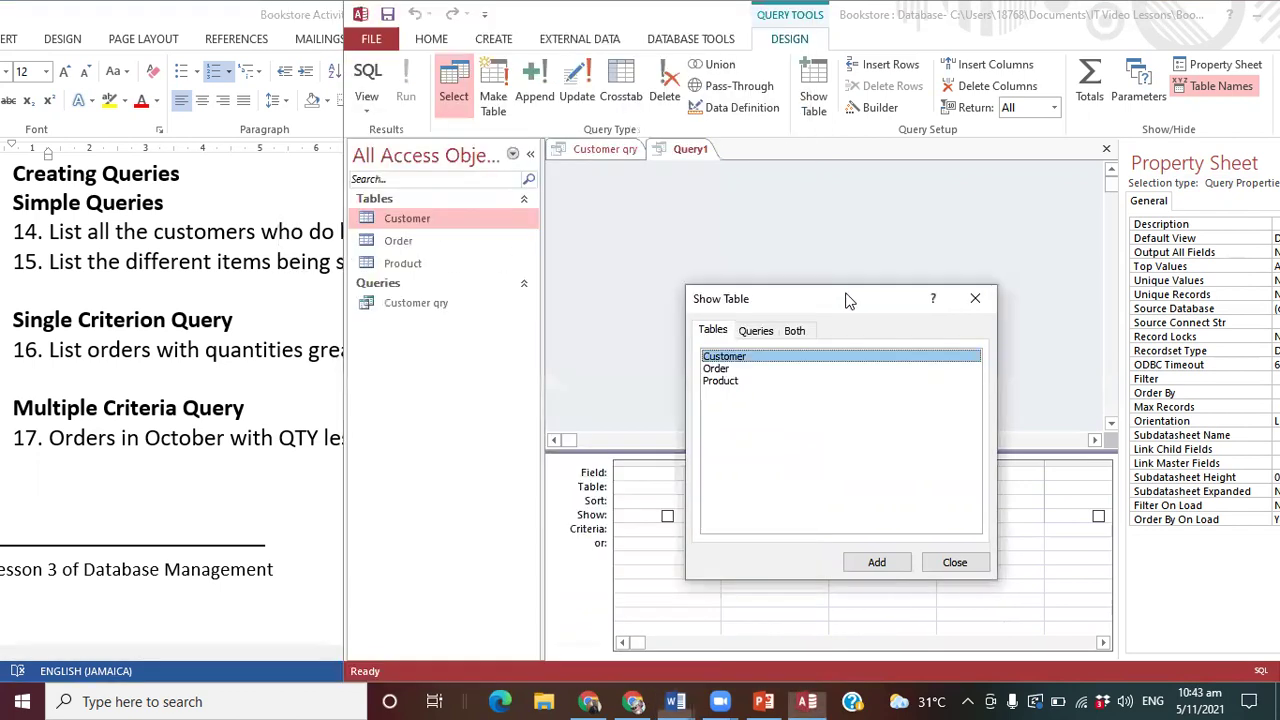
click(724, 381)
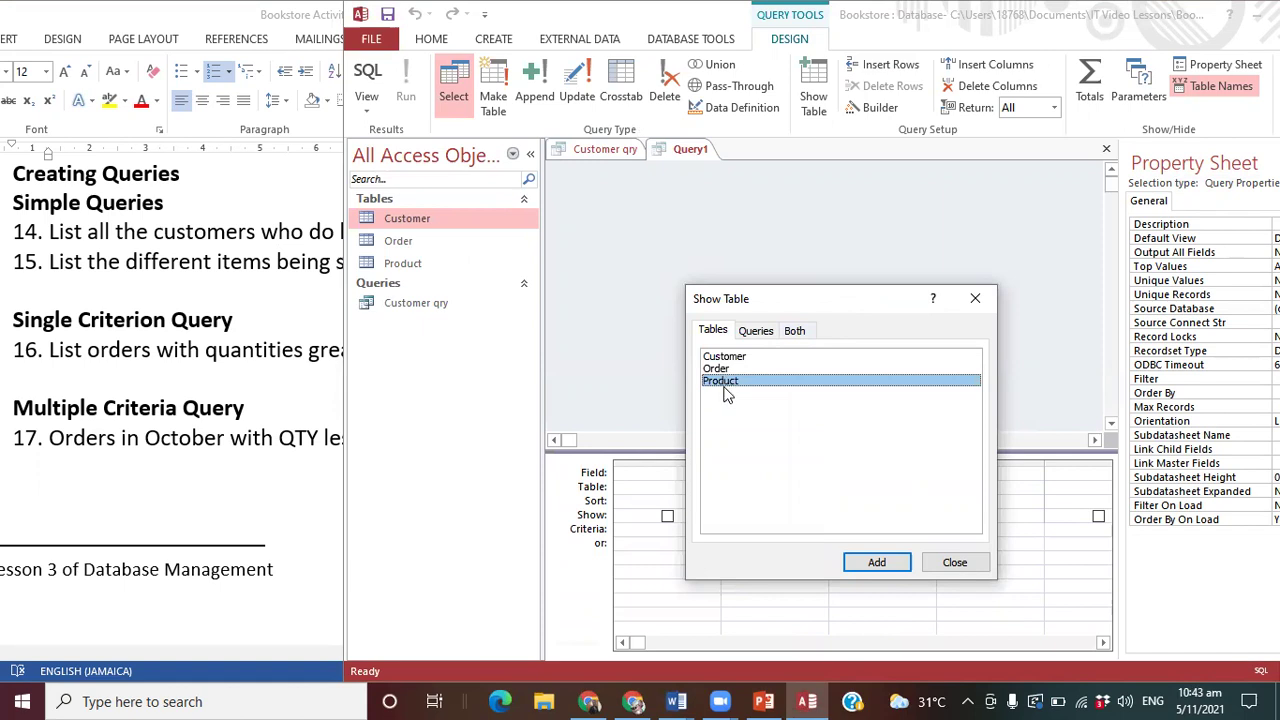
click(851, 566)
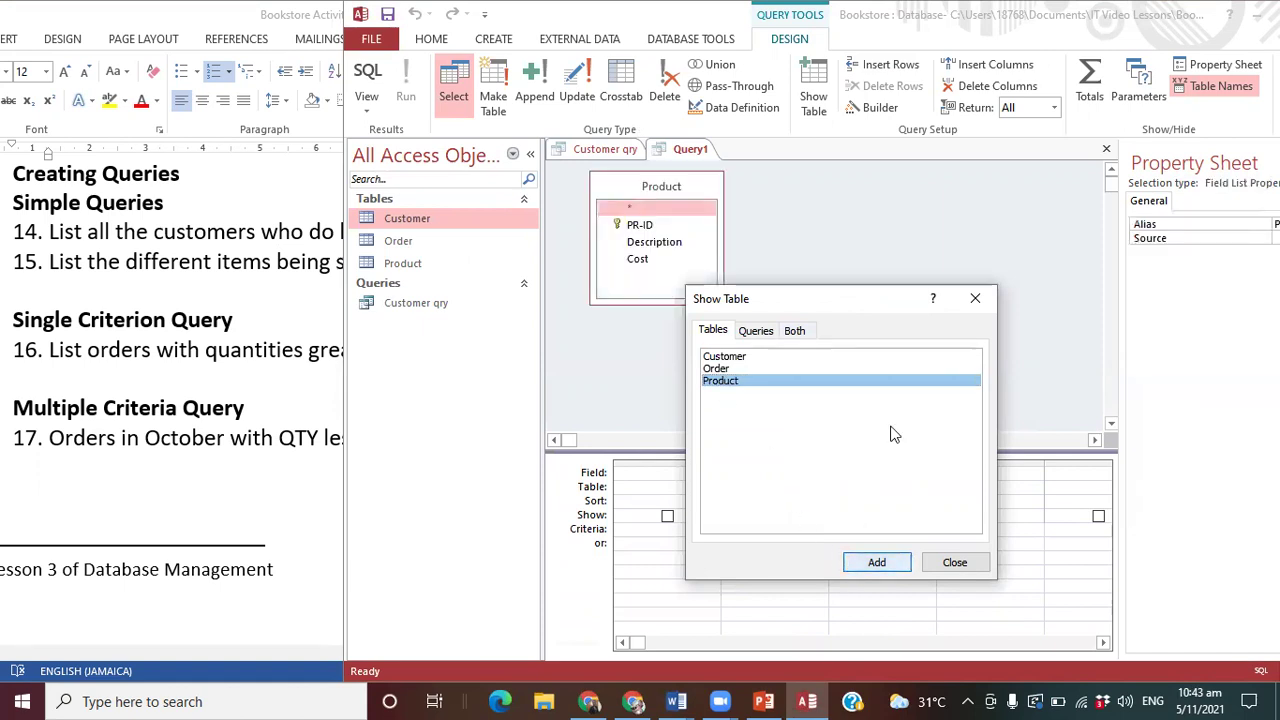
click(979, 302)
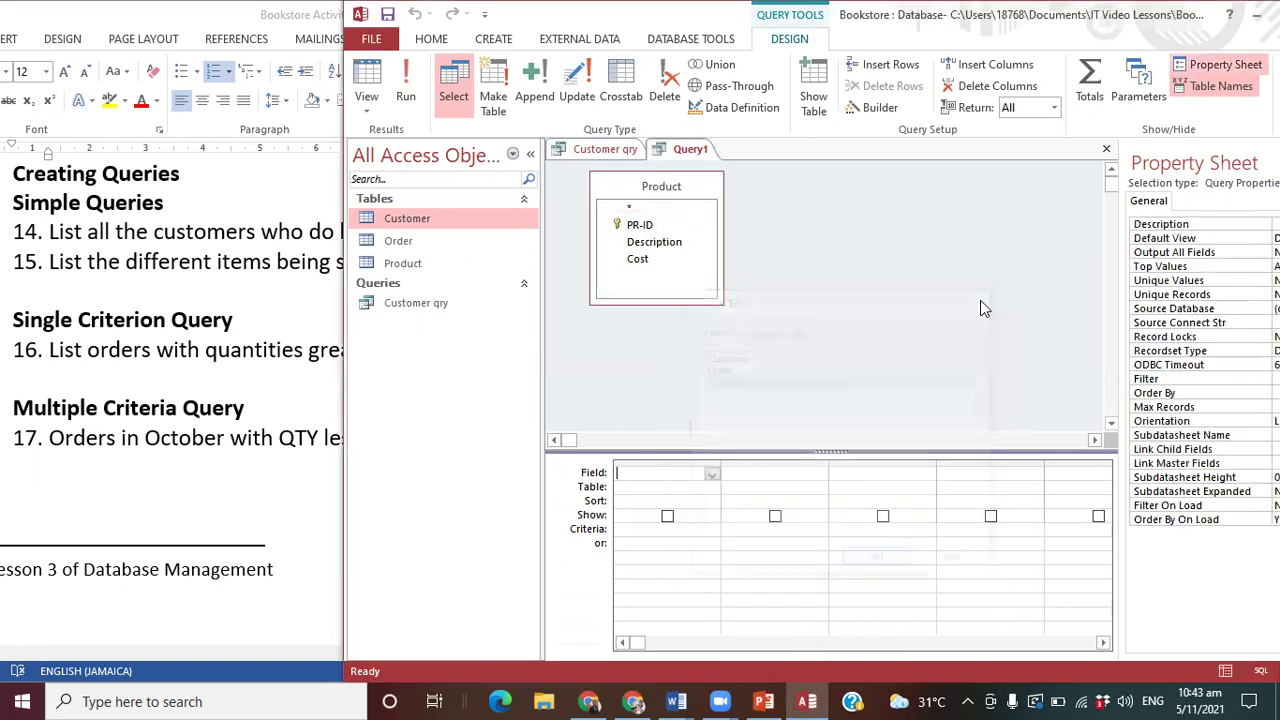
- Add the PR-ID, Description and Cost fields of the Product table to the query grid
double_click(639, 224)
double_click(648, 243)
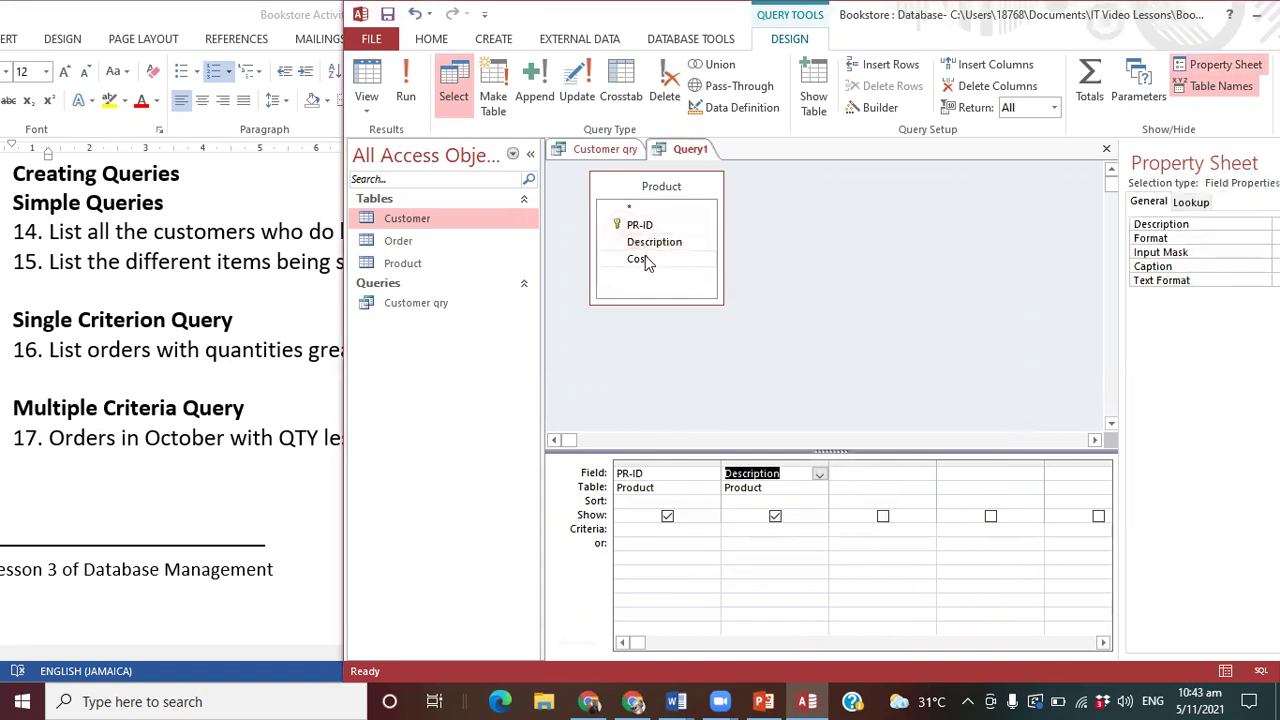
double_click(640, 258)
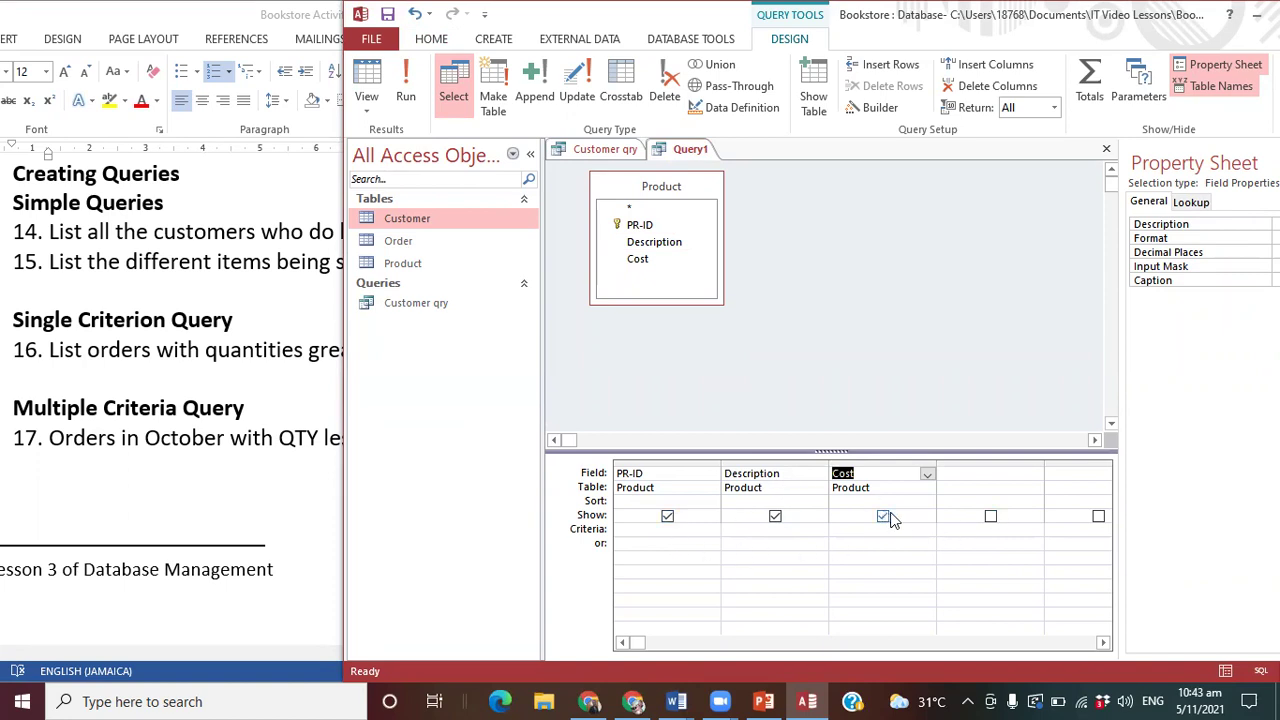
- Run the product query and save it as "Product qry"
click(407, 100)
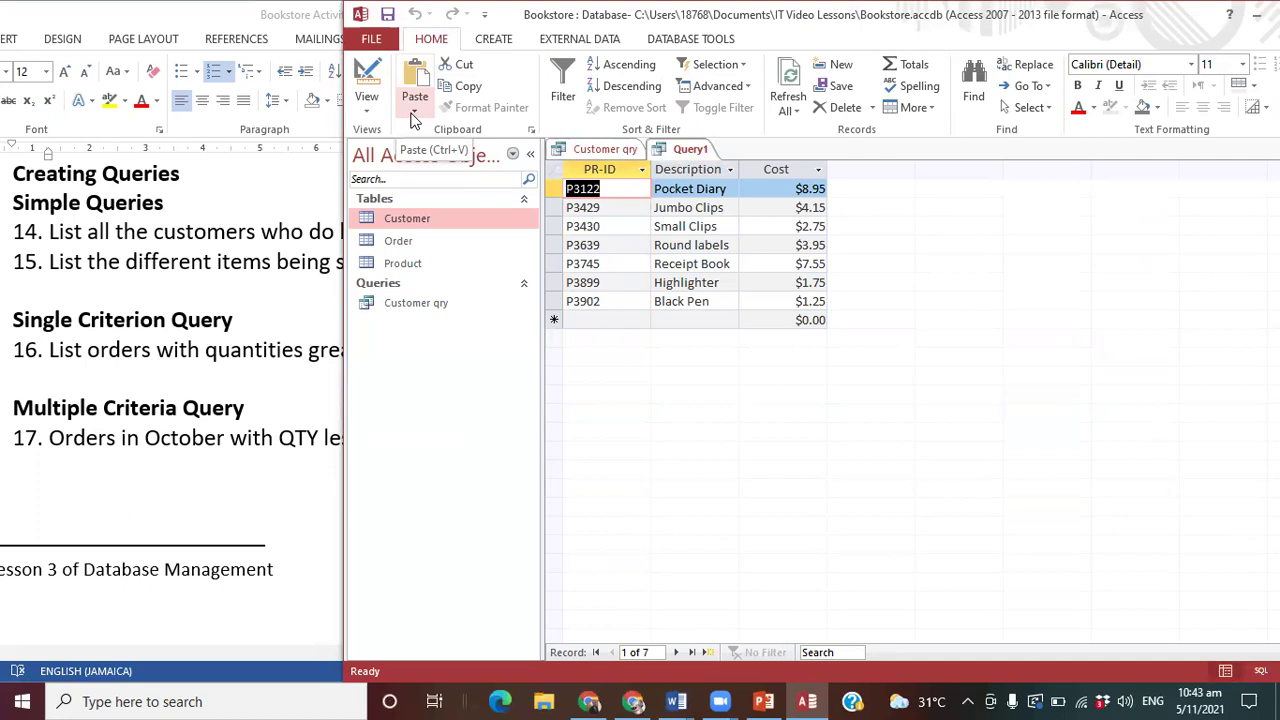
right_click(689, 157)
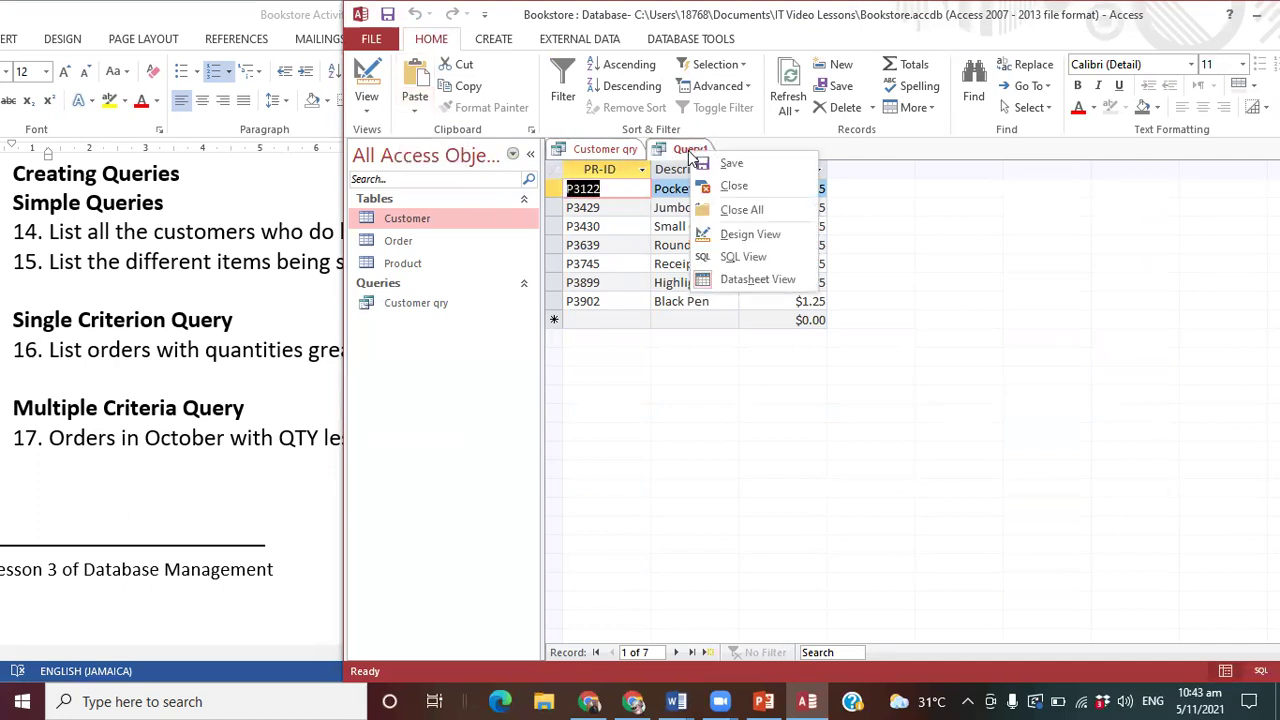
click(734, 168)
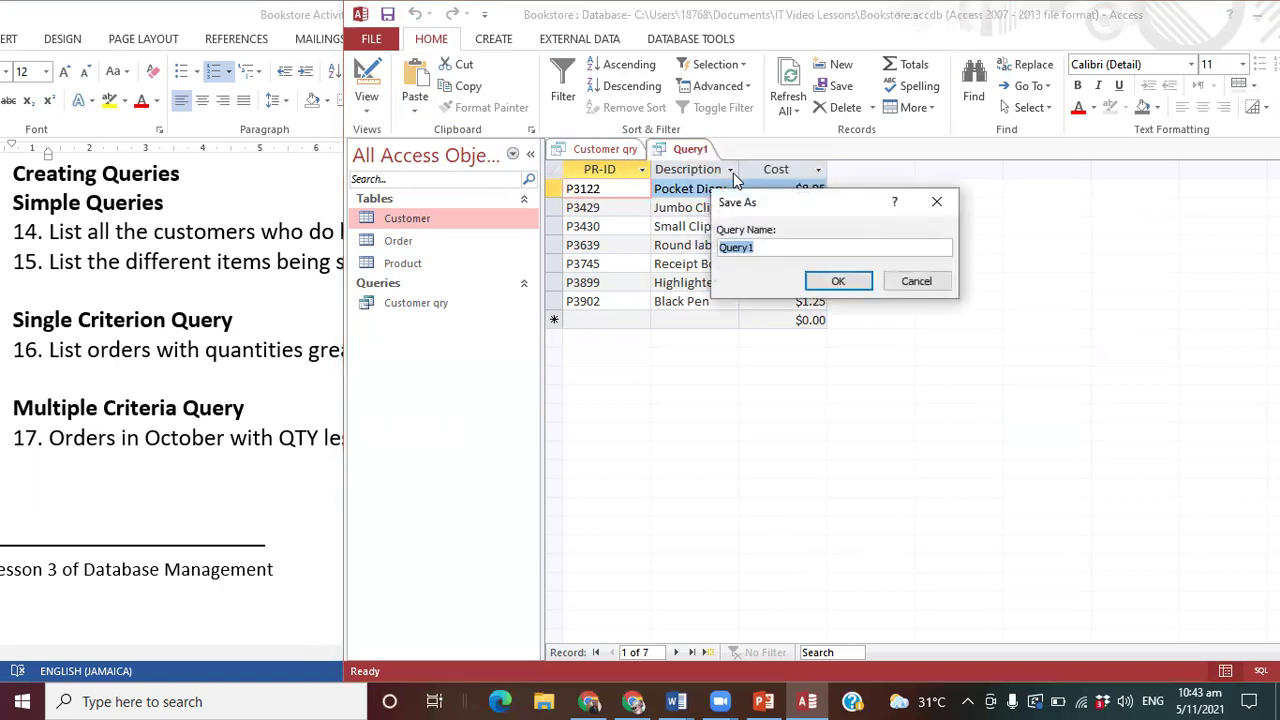
text(Product q)
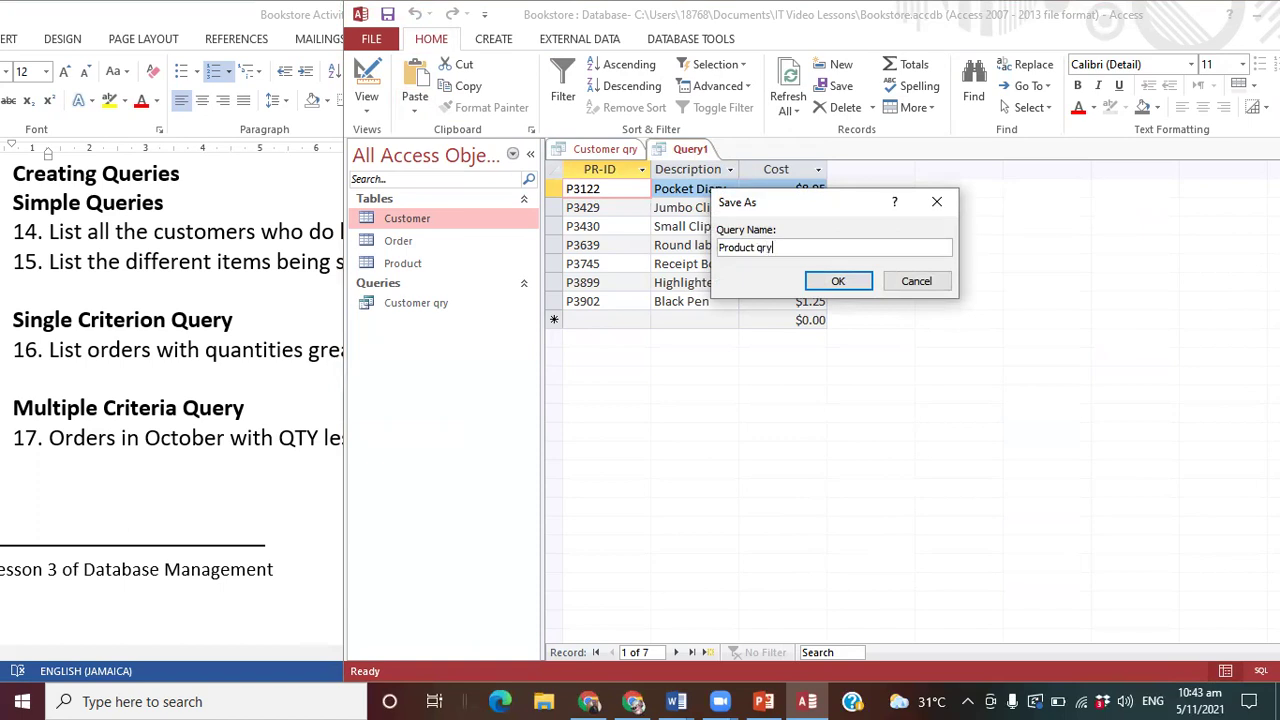
click(838, 283)
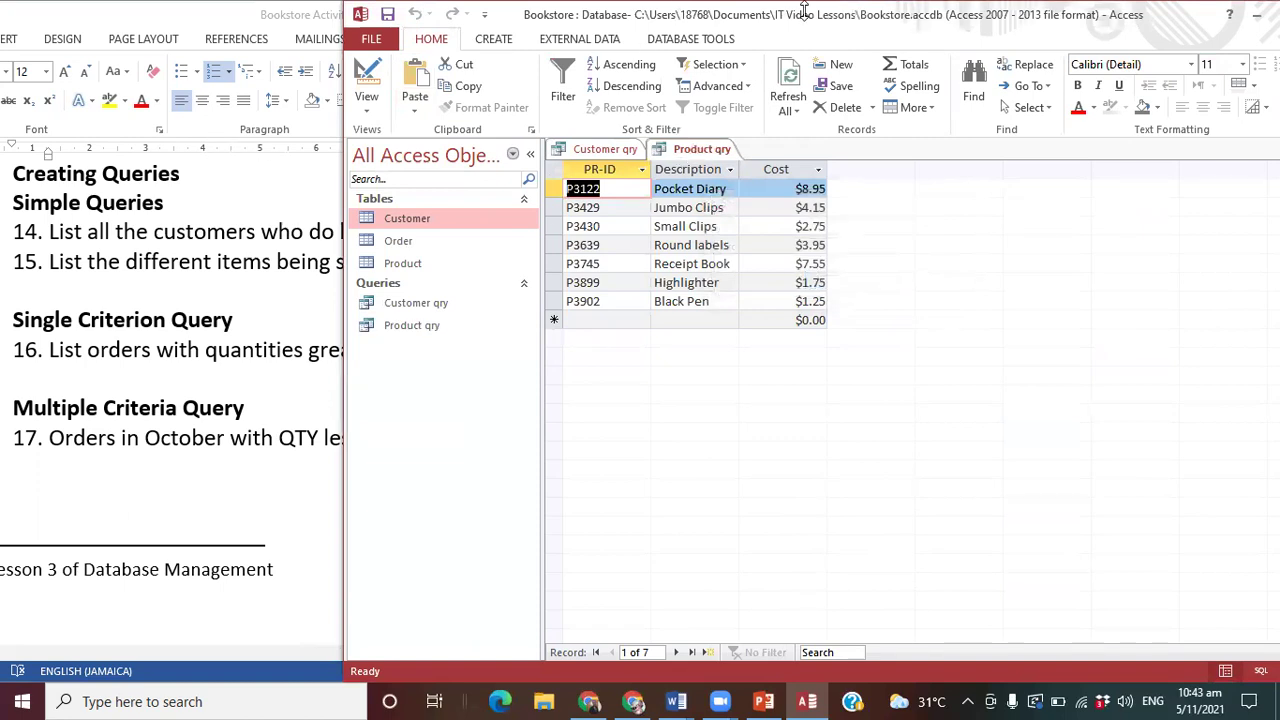
- Shift the Access window further over the Word document and close all open queries
drag(800, 15, 750, 15)
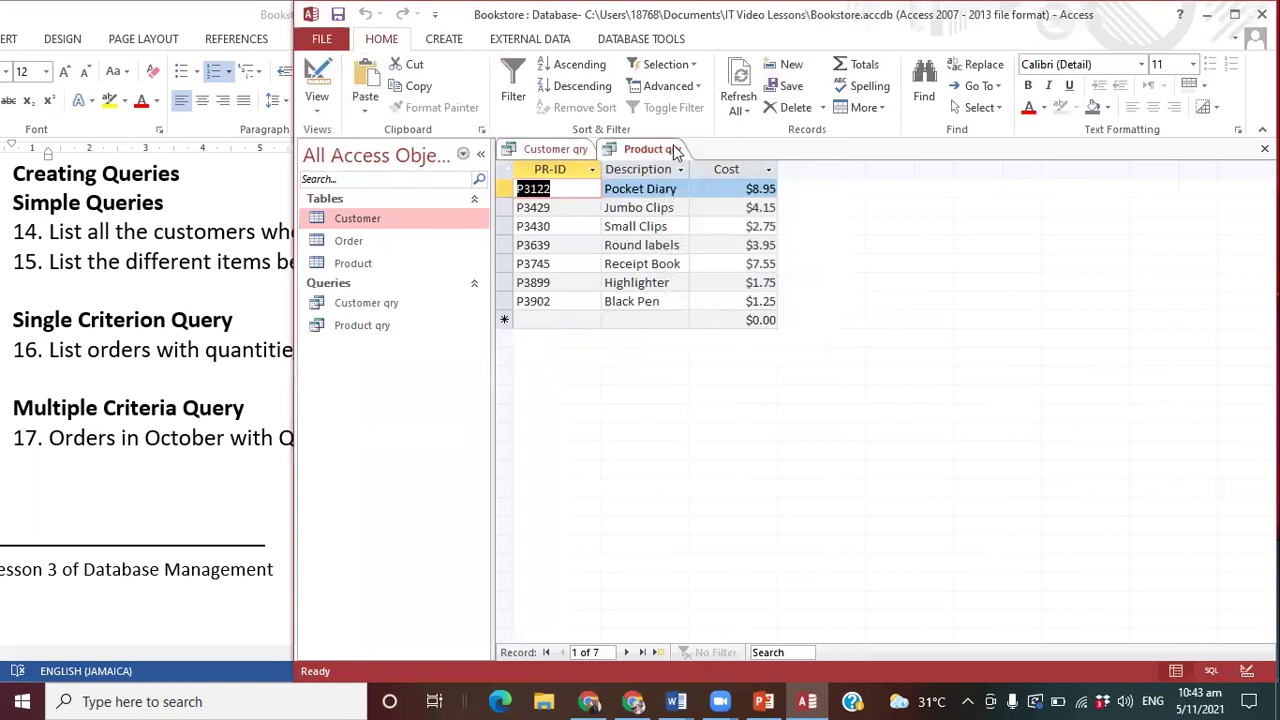
right_click(628, 151)
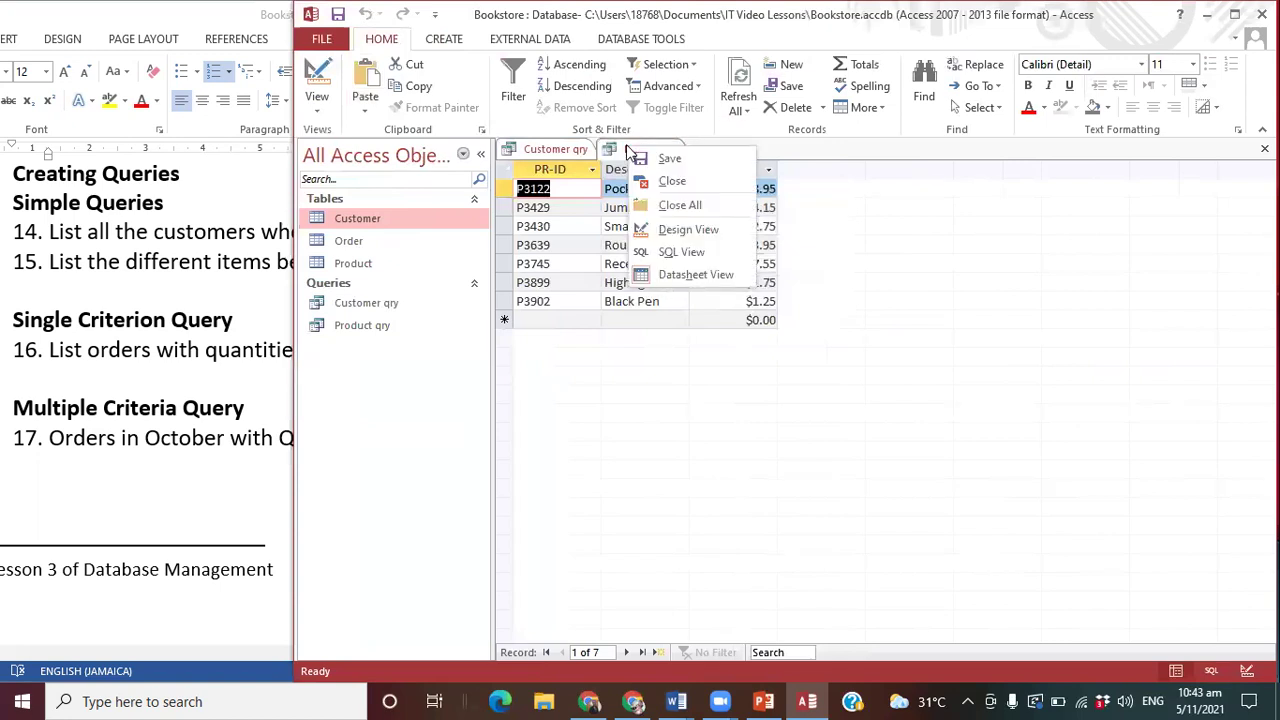
click(679, 207)
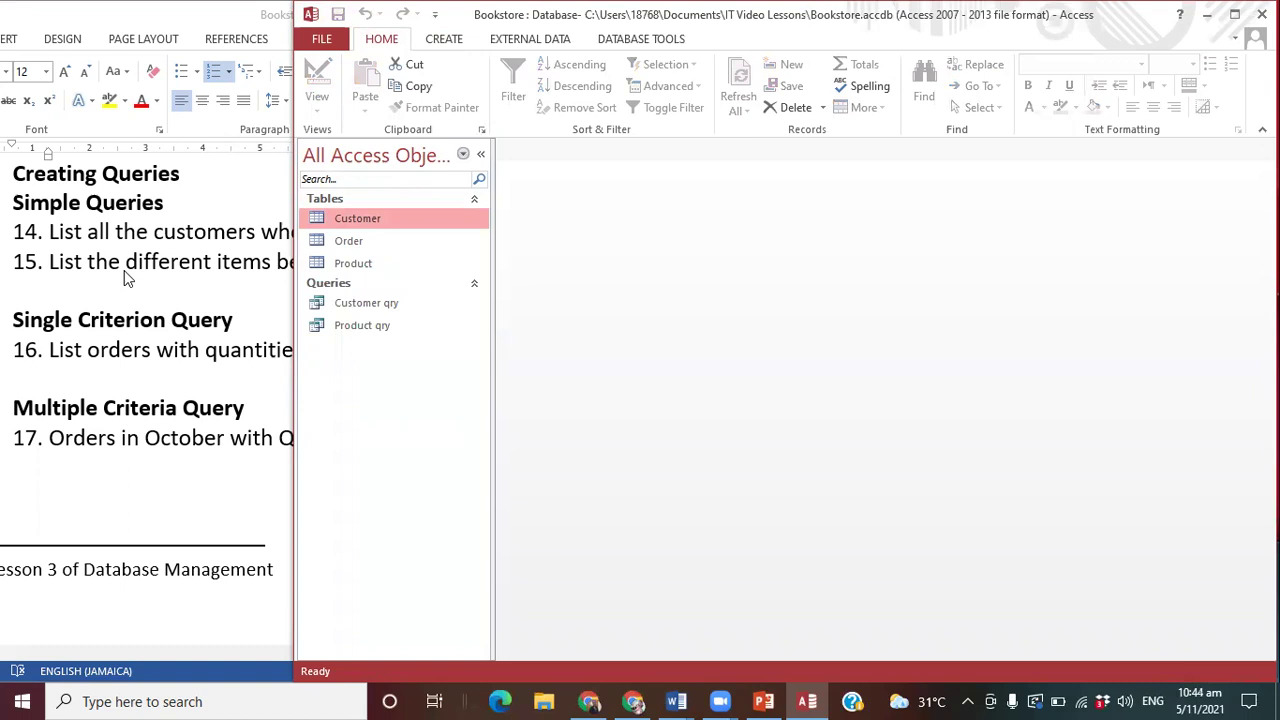
- Check task 16 in the Word document and create another query in Design view based on the Order table
key(alt+Tab)
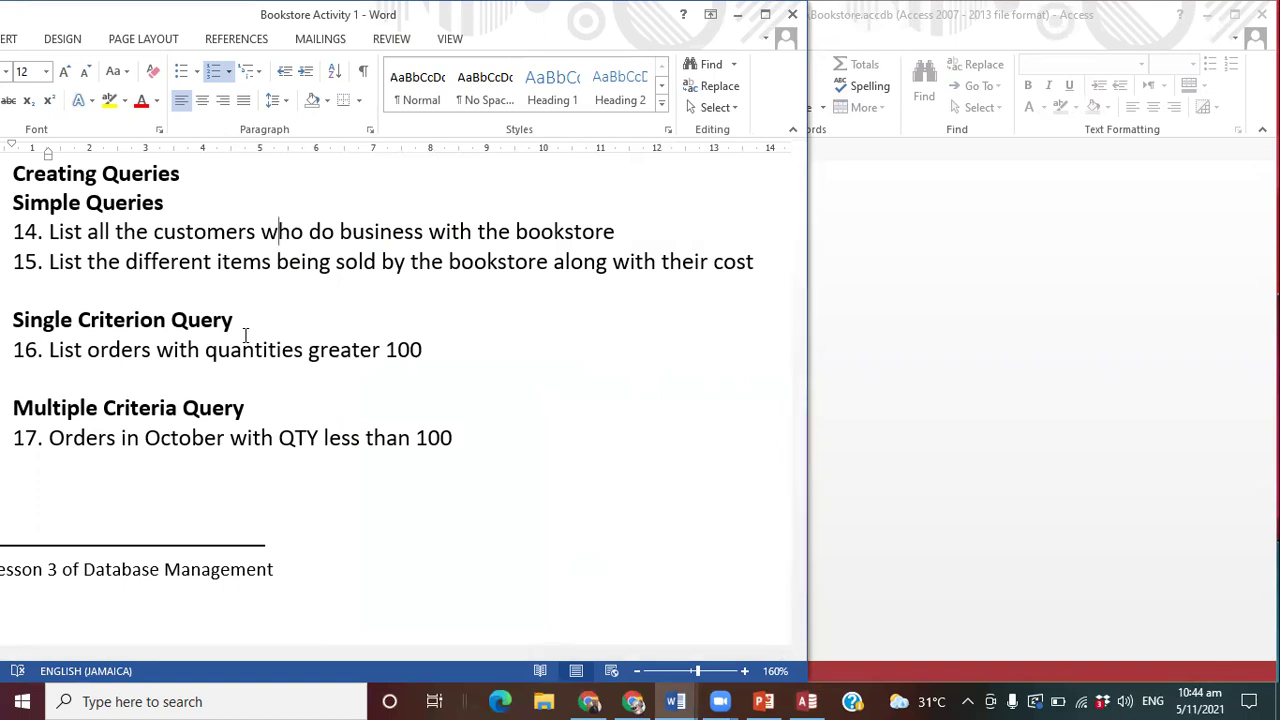
click(857, 357)
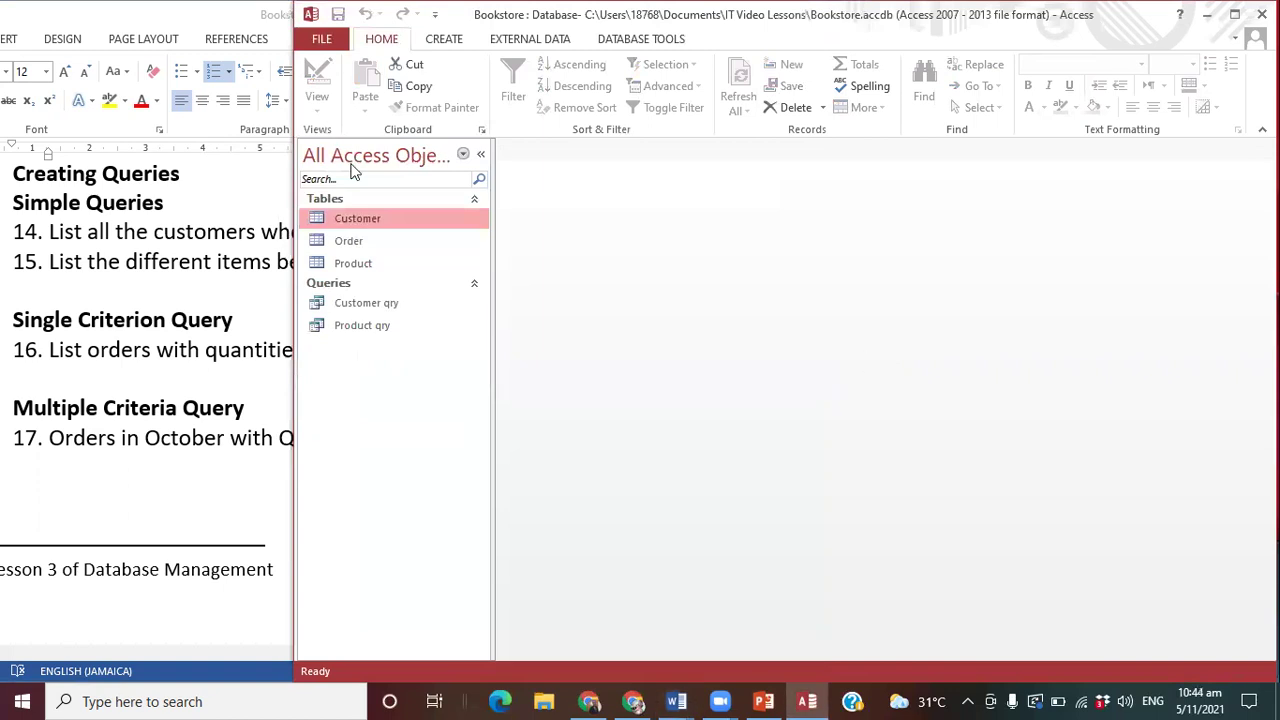
click(446, 45)
click(572, 90)
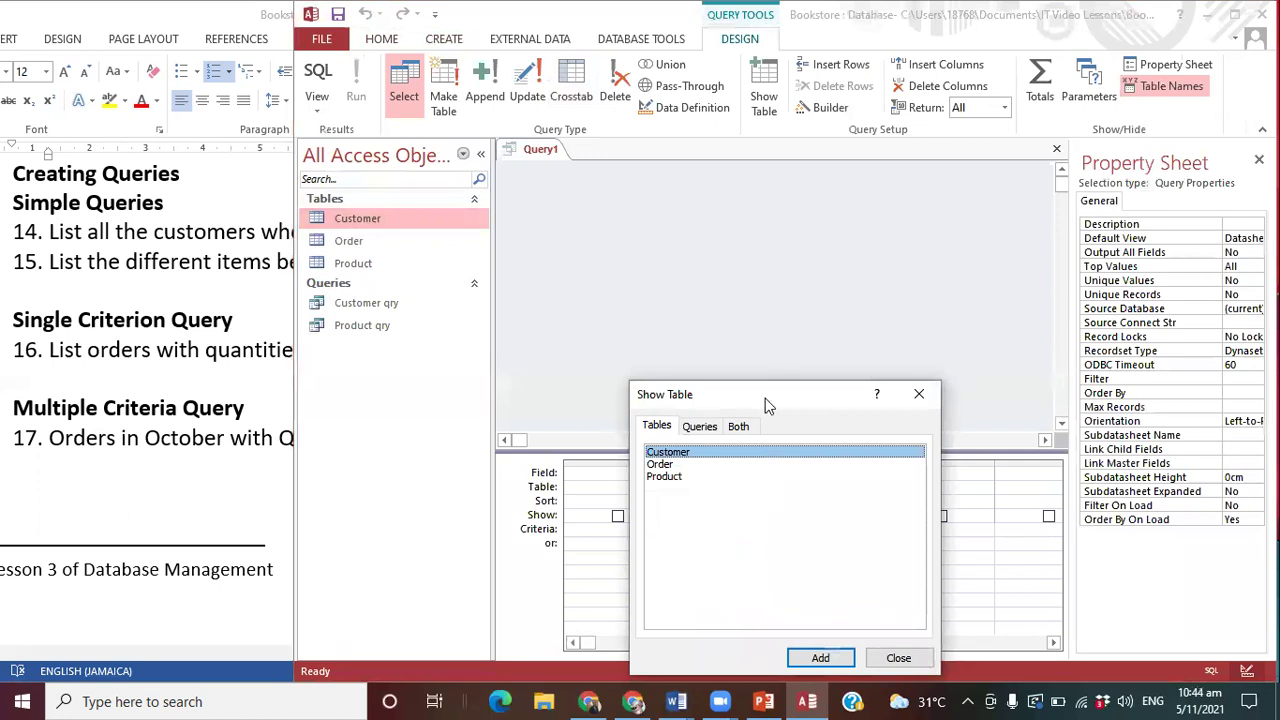
drag(769, 396, 769, 273)
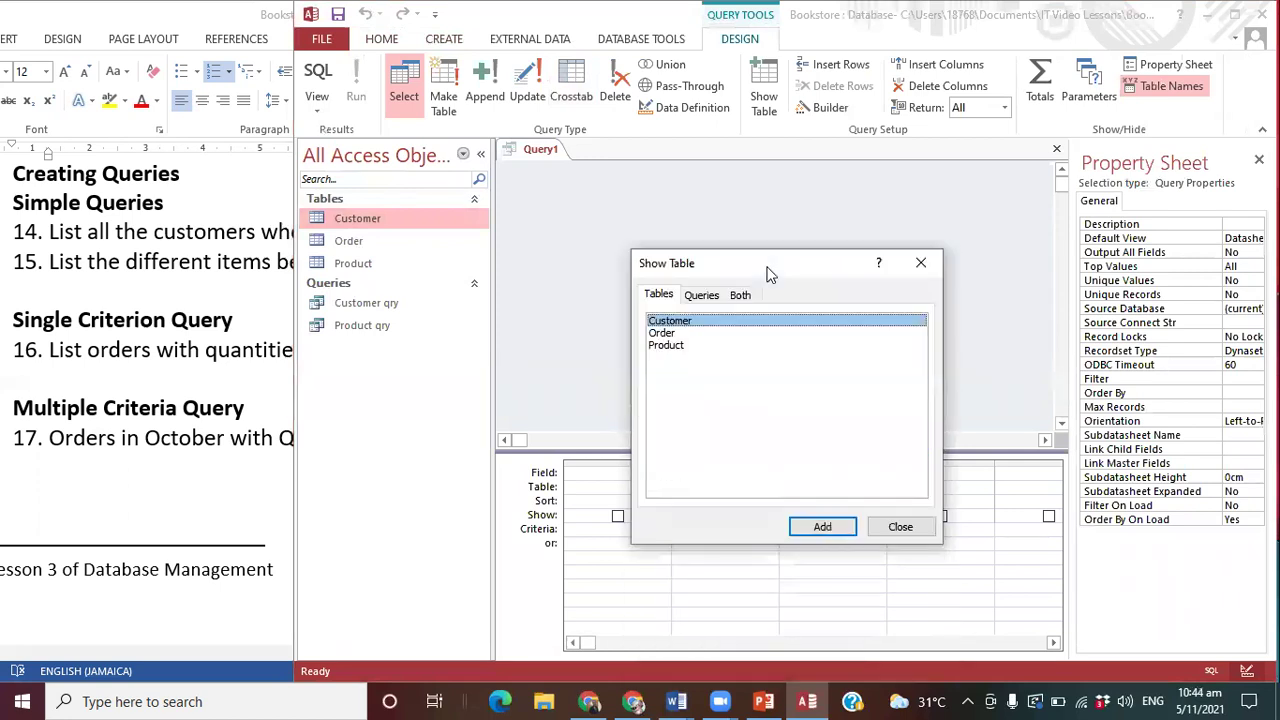
click(248, 356)
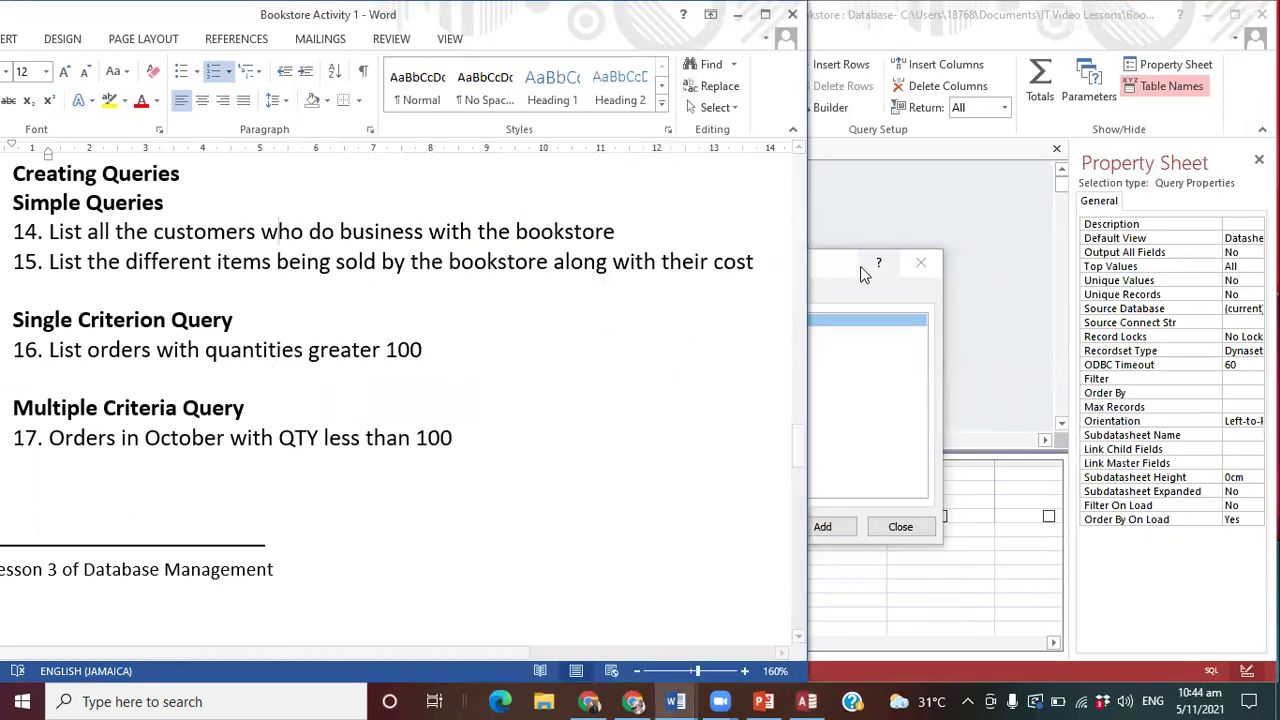
click(830, 266)
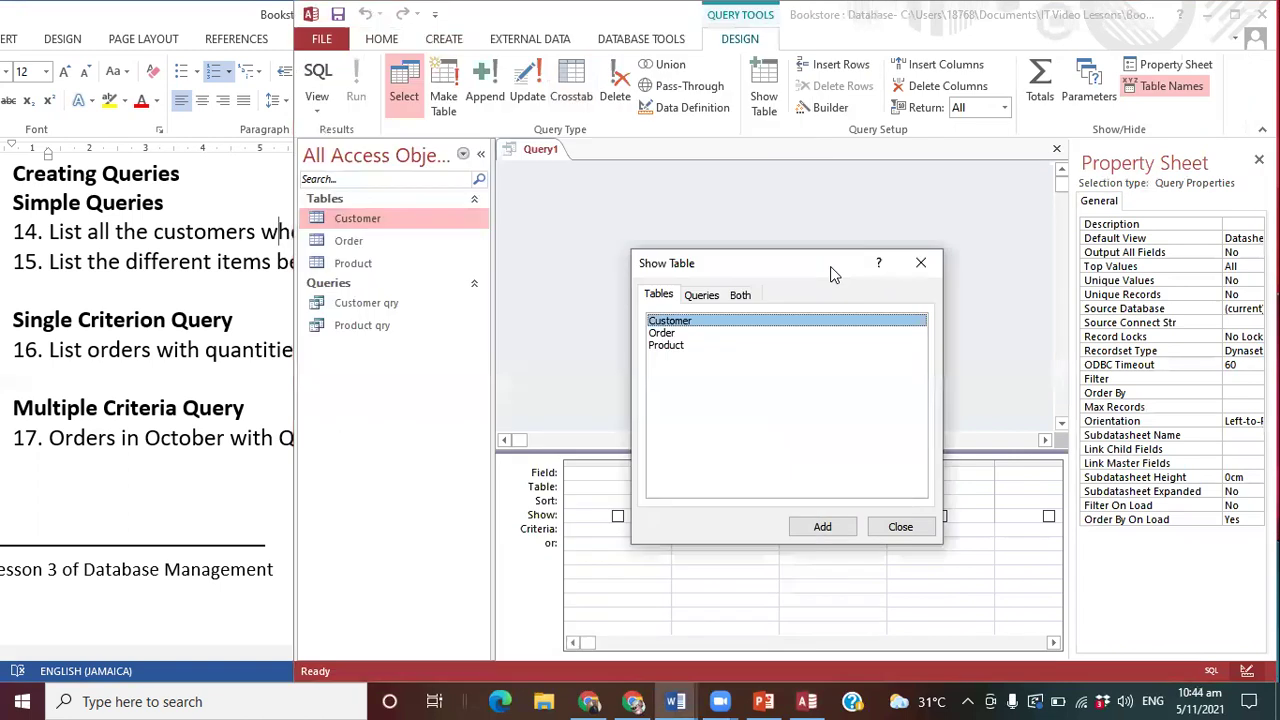
double_click(672, 336)
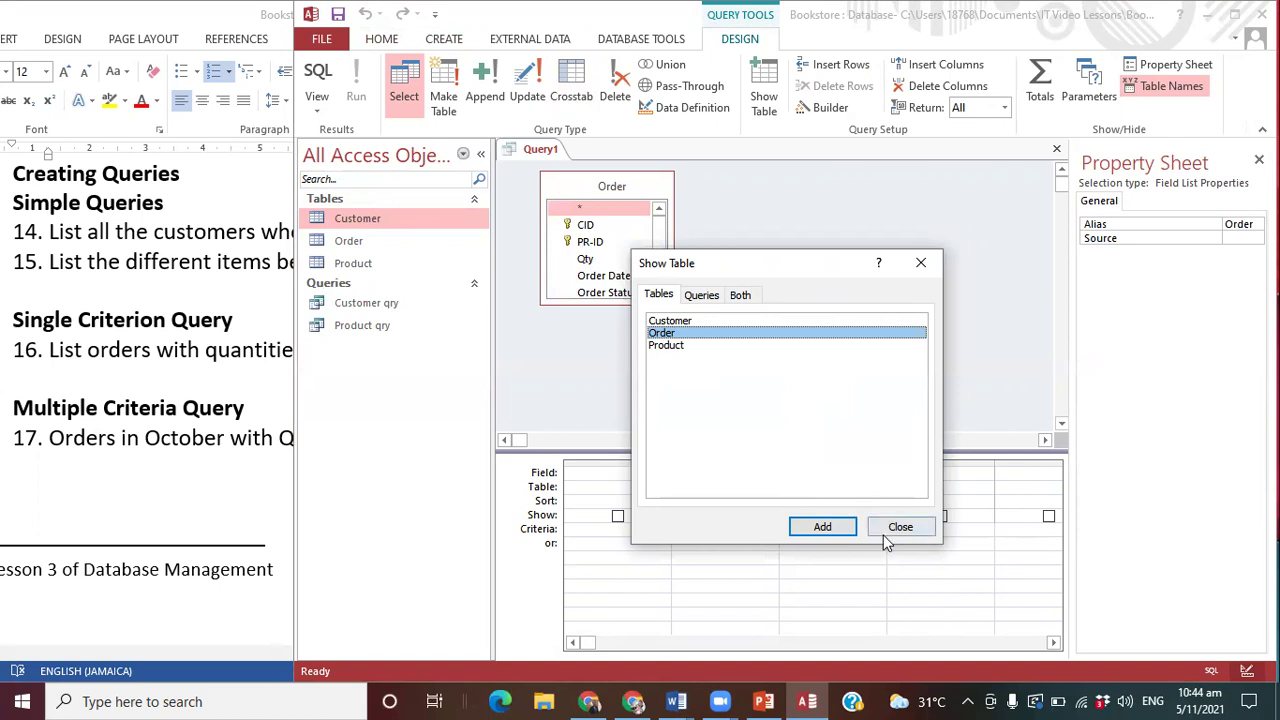
click(928, 263)
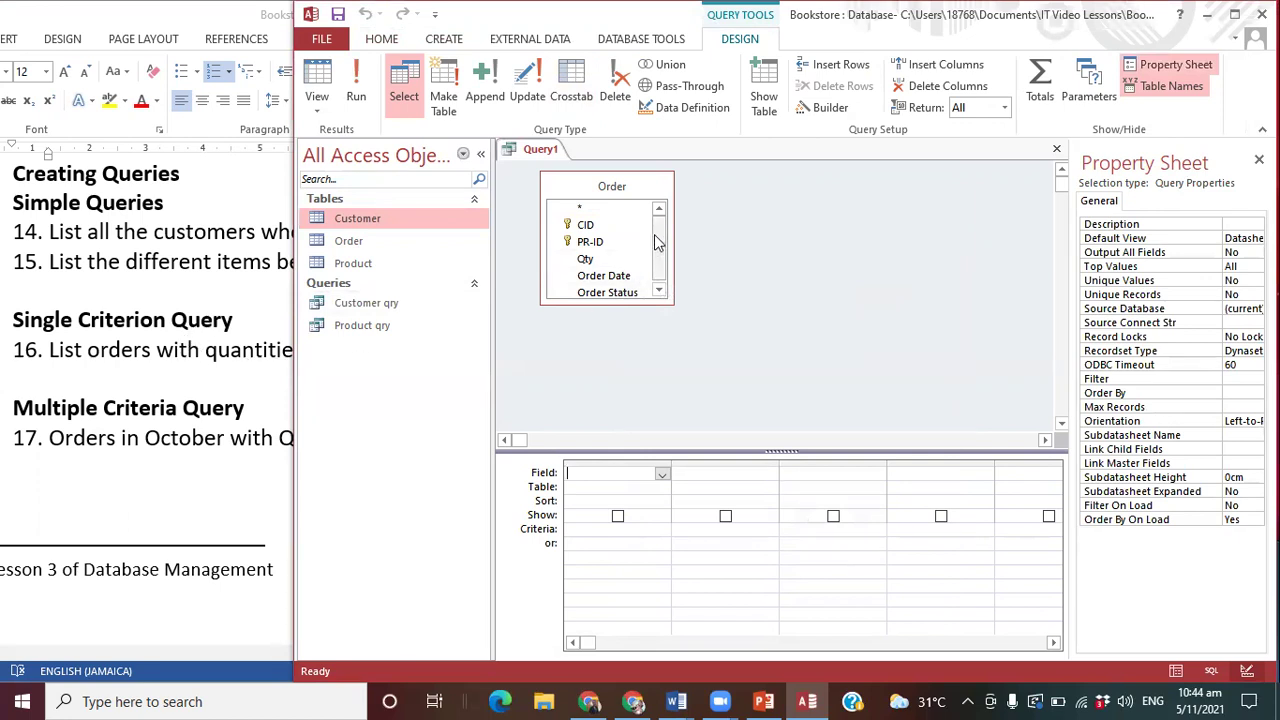
scroll(657, 258, down, 1)
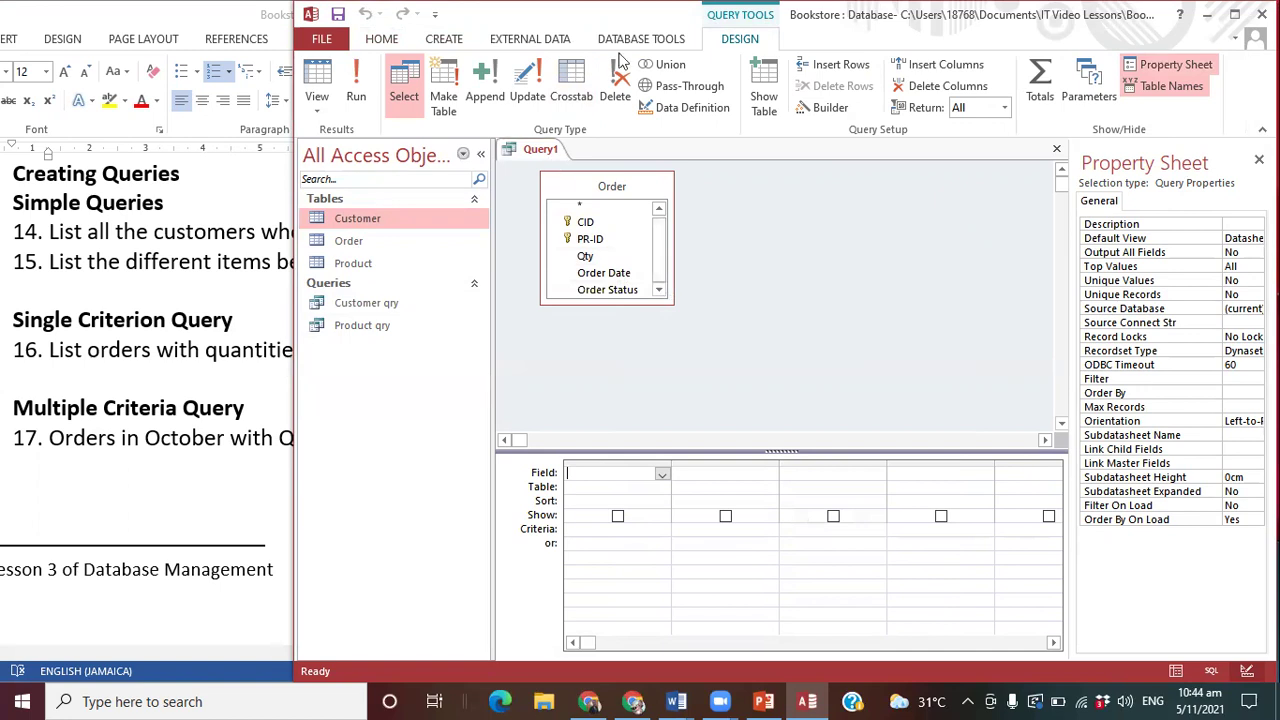
click(759, 106)
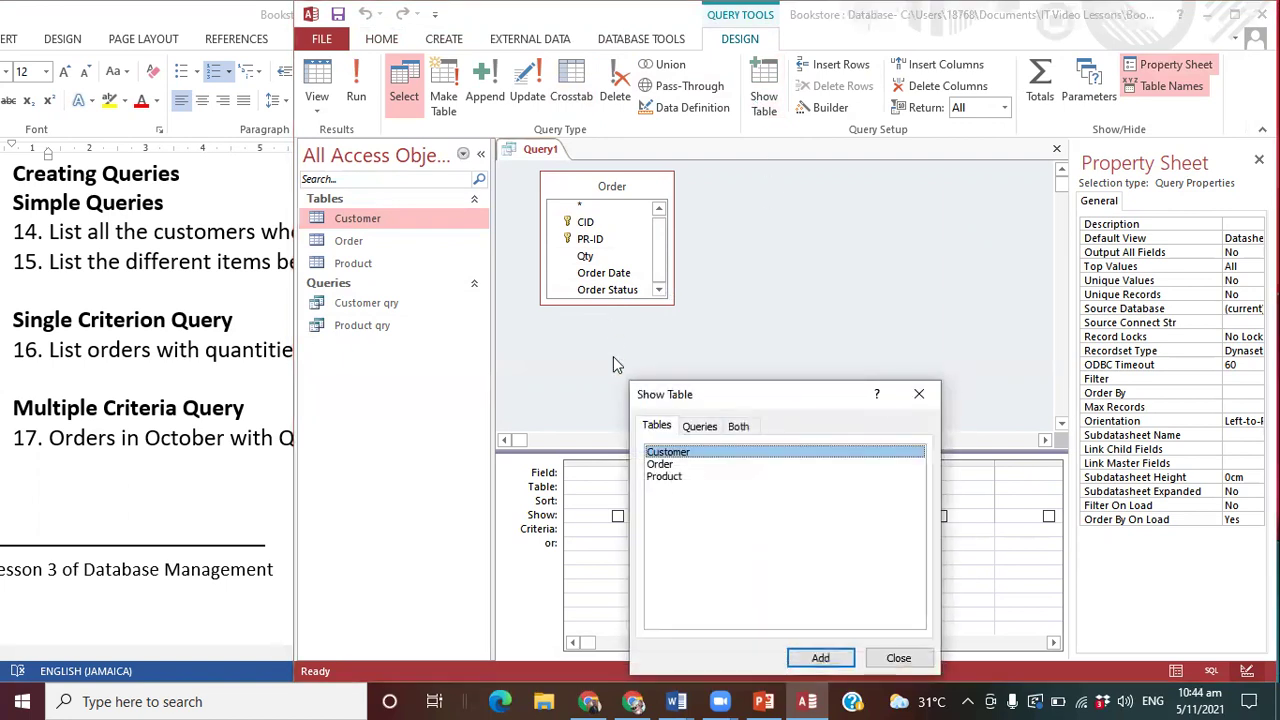
drag(757, 381, 876, 180)
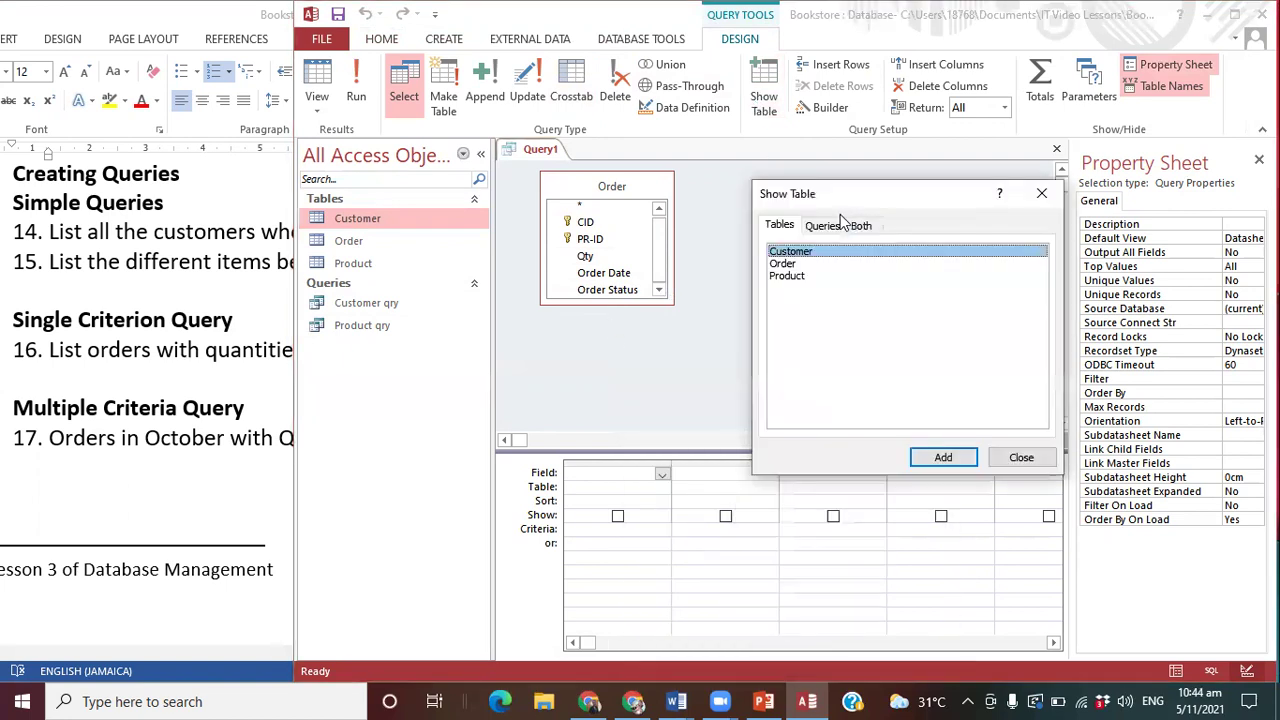
click(1040, 184)
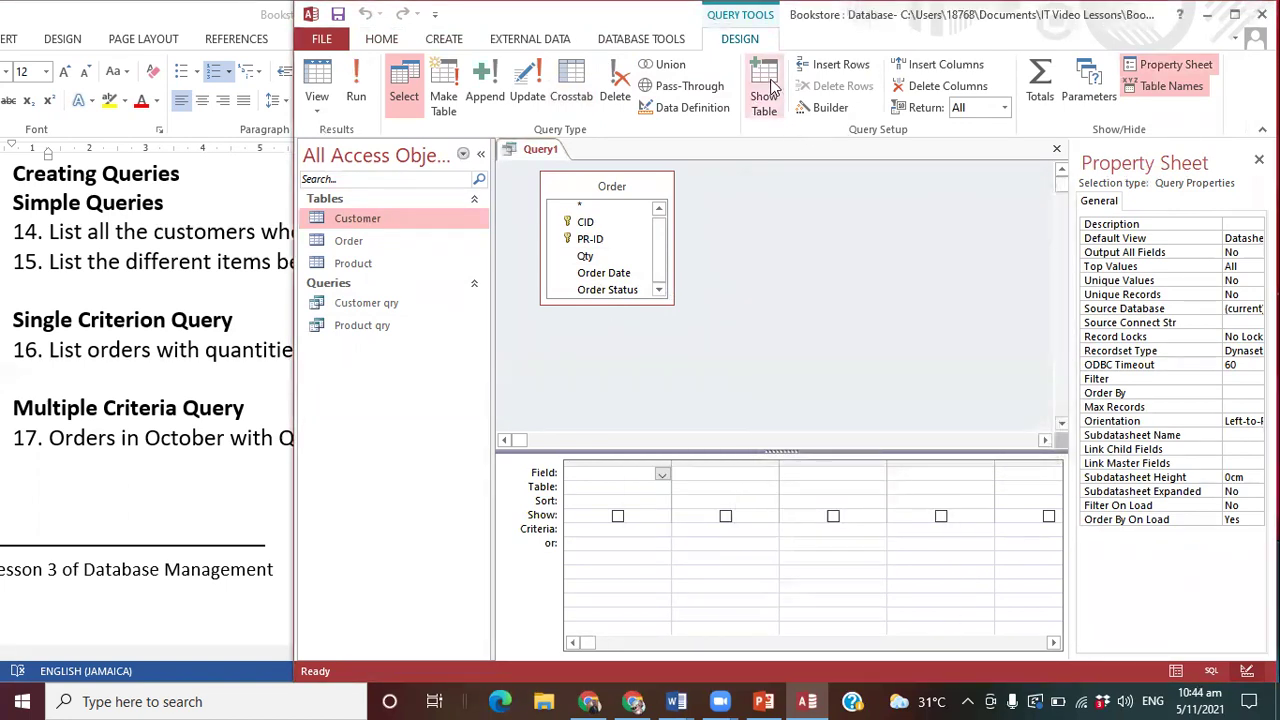
- Add the Customer table to the query design beside the Order table
click(766, 103)
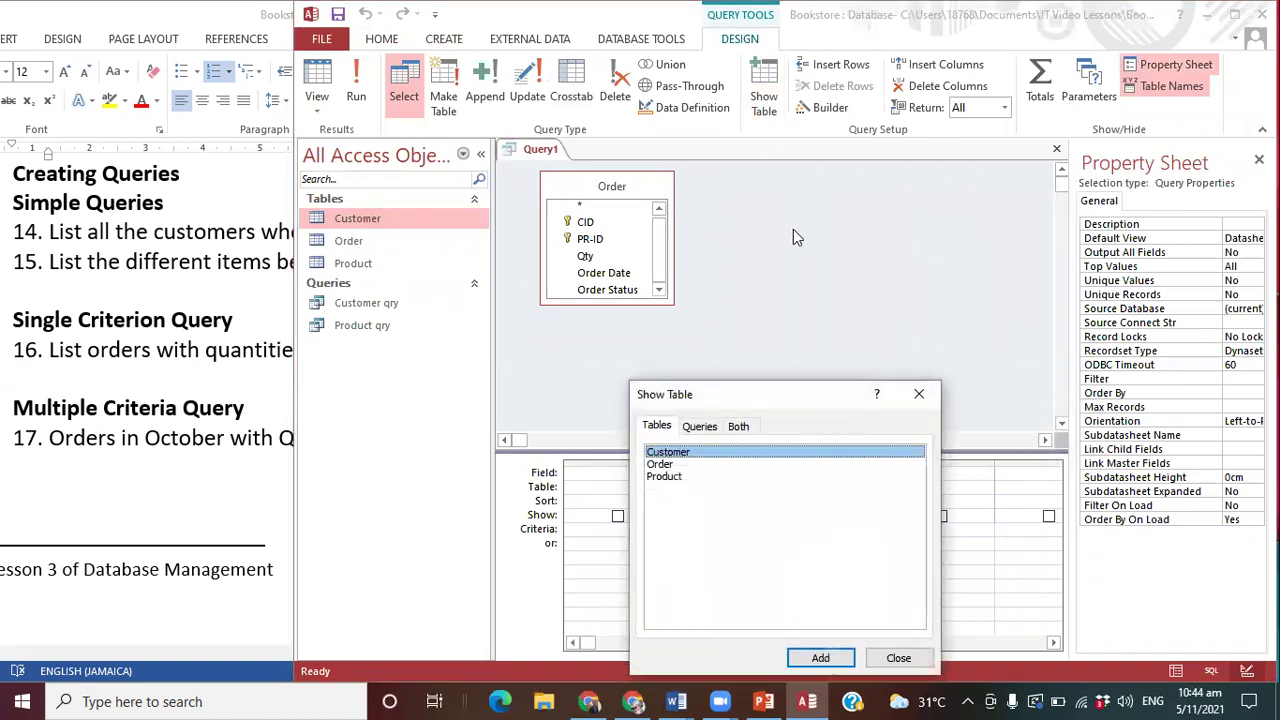
drag(790, 400, 818, 342)
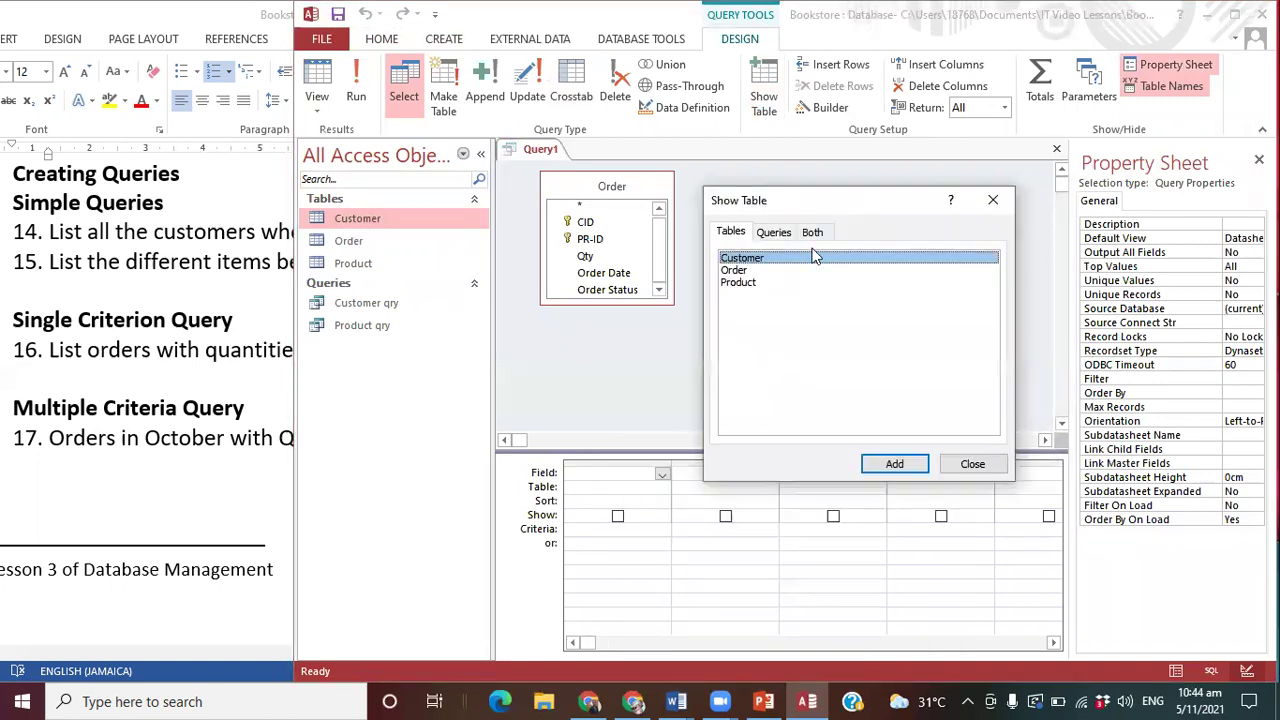
double_click(778, 260)
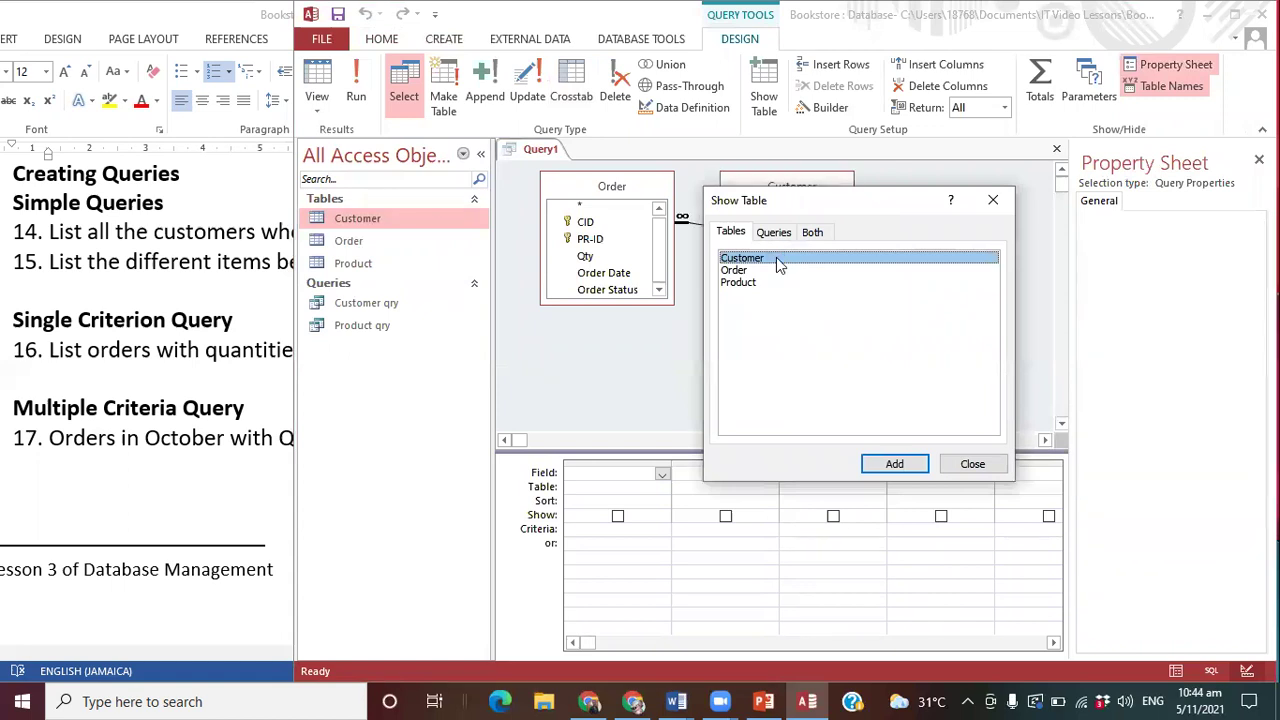
click(972, 464)
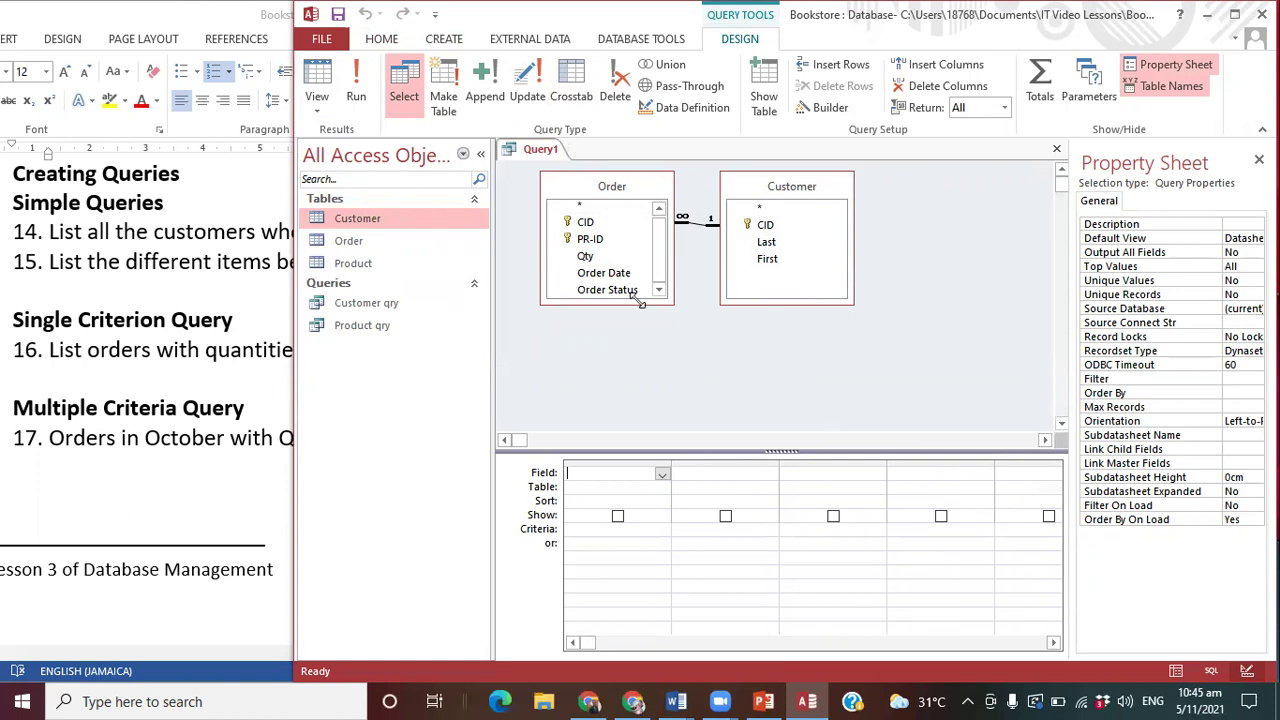
- Add CID, Last and First from the Customer table and Order Date and Qty from the Order table to the query grid
double_click(768, 225)
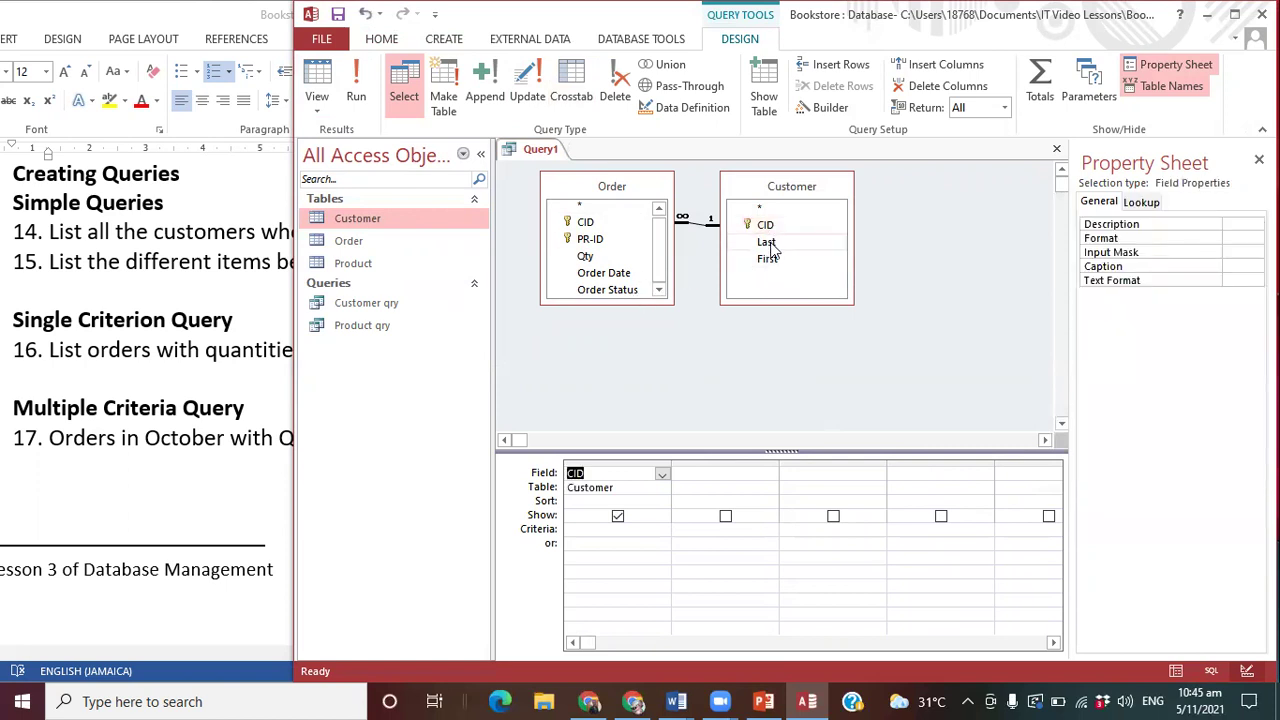
double_click(767, 242)
double_click(767, 259)
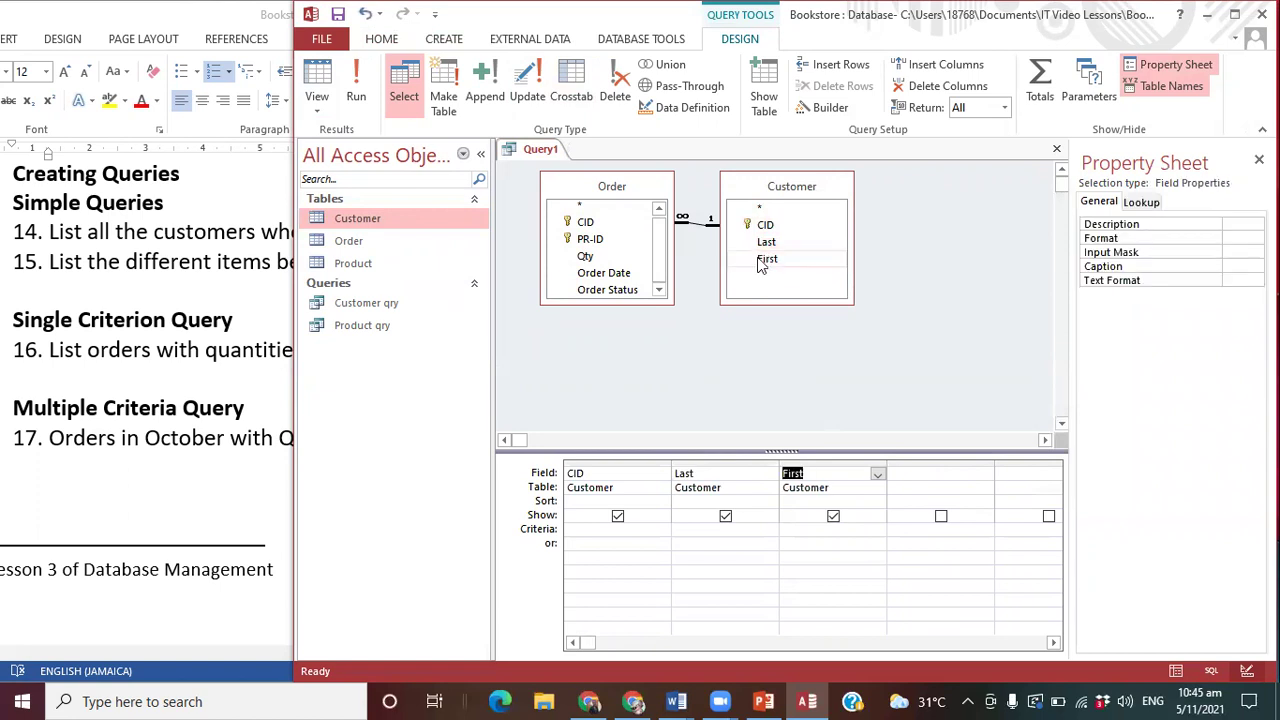
double_click(616, 276)
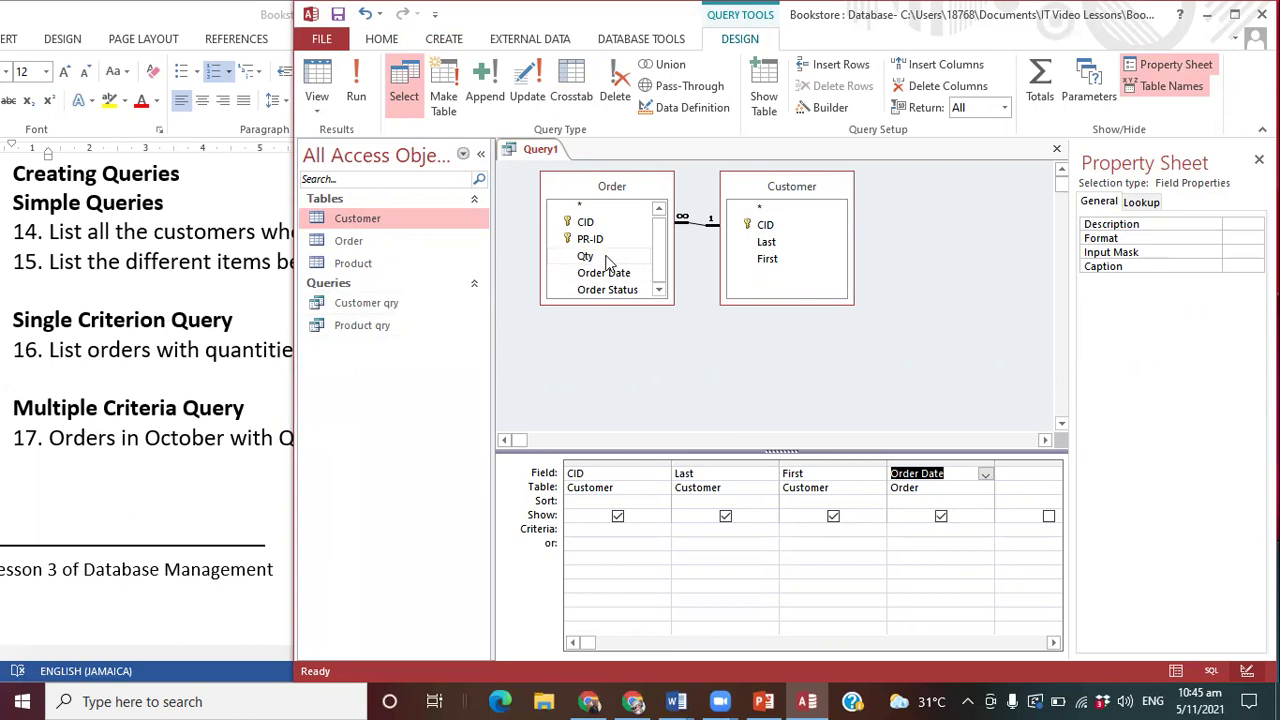
double_click(606, 258)
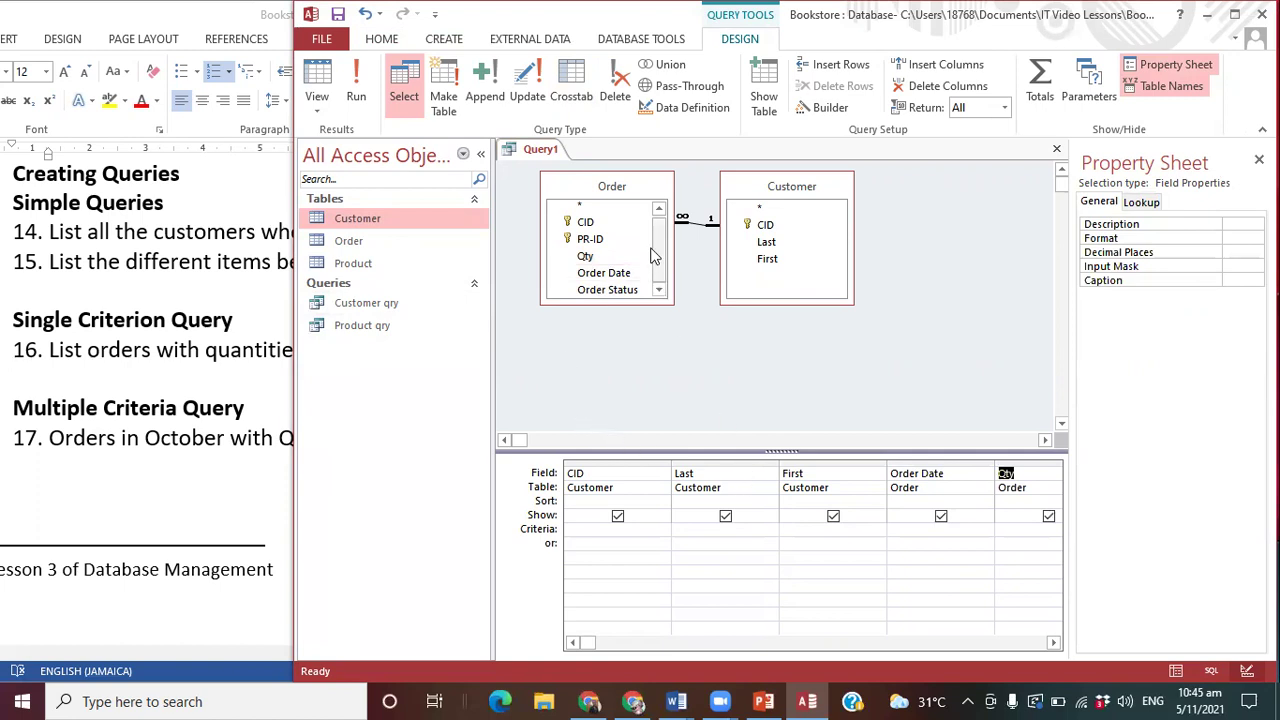
- Add the Product table to the query design and include its Description field in the query grid
click(758, 82)
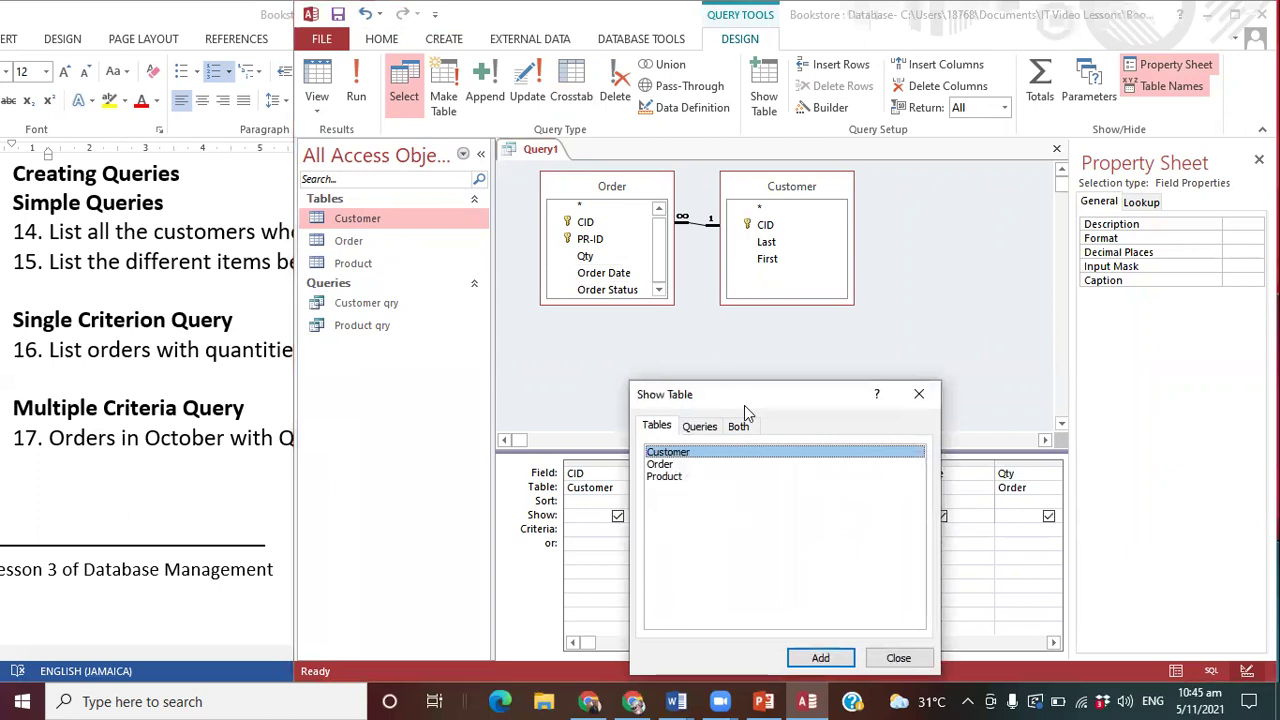
drag(757, 395, 857, 265)
double_click(770, 347)
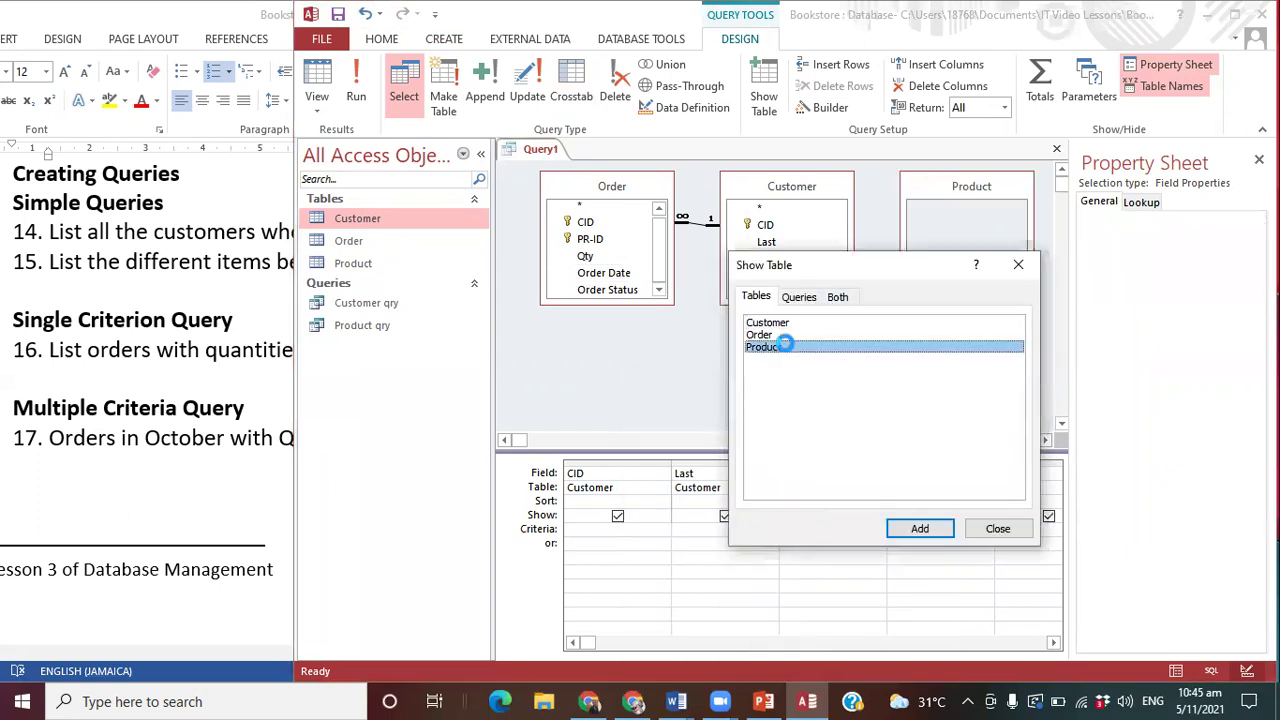
click(995, 530)
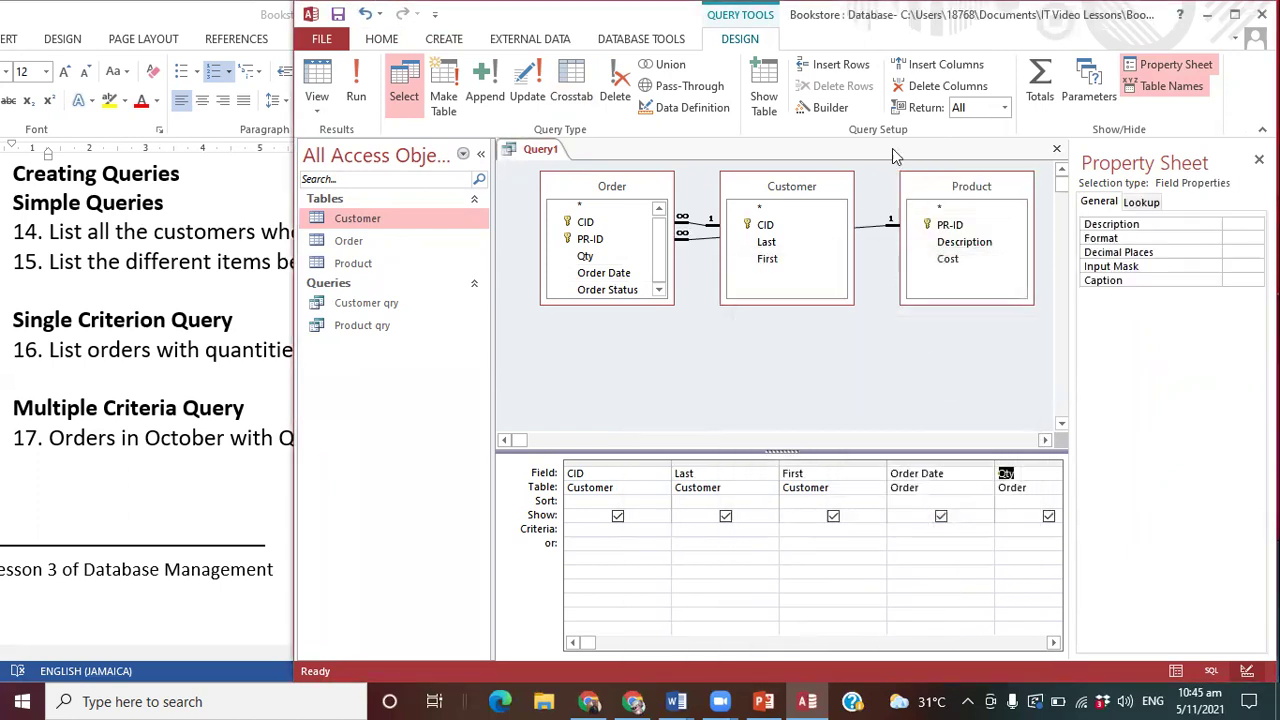
click(999, 244)
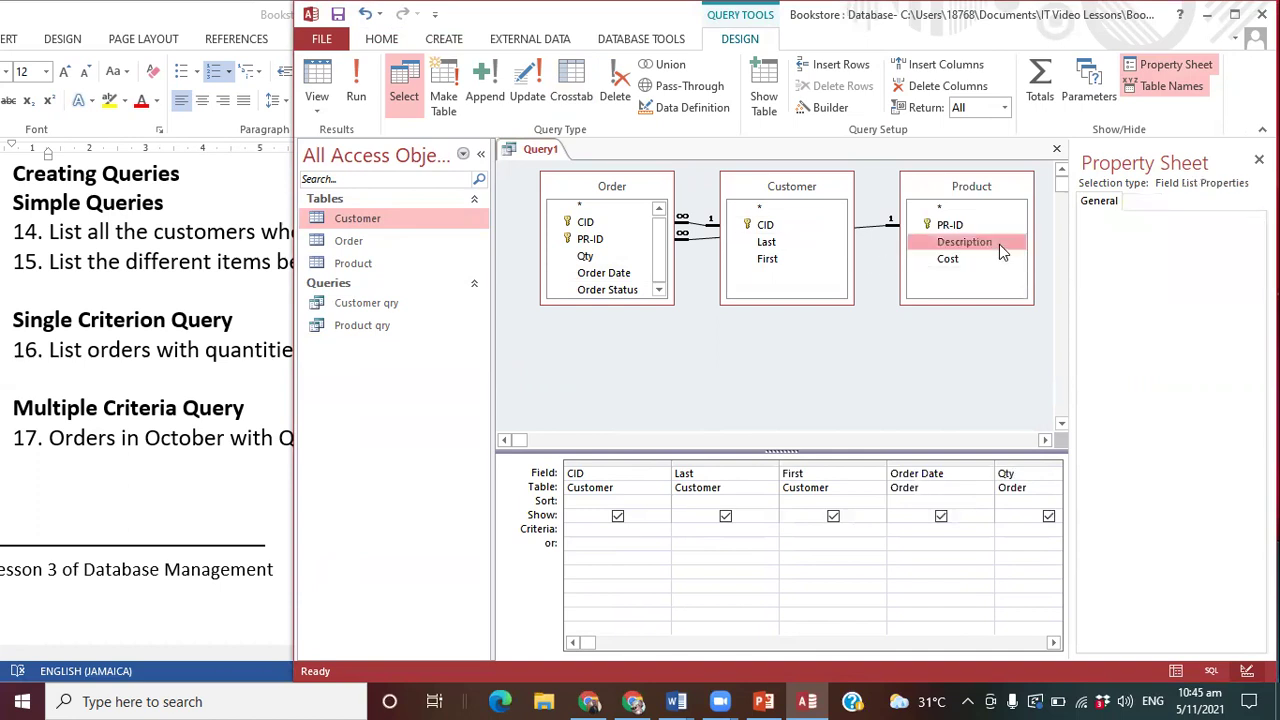
- Recheck task 16 in the Word document and shift the Access window to make room for widening it
click(206, 382)
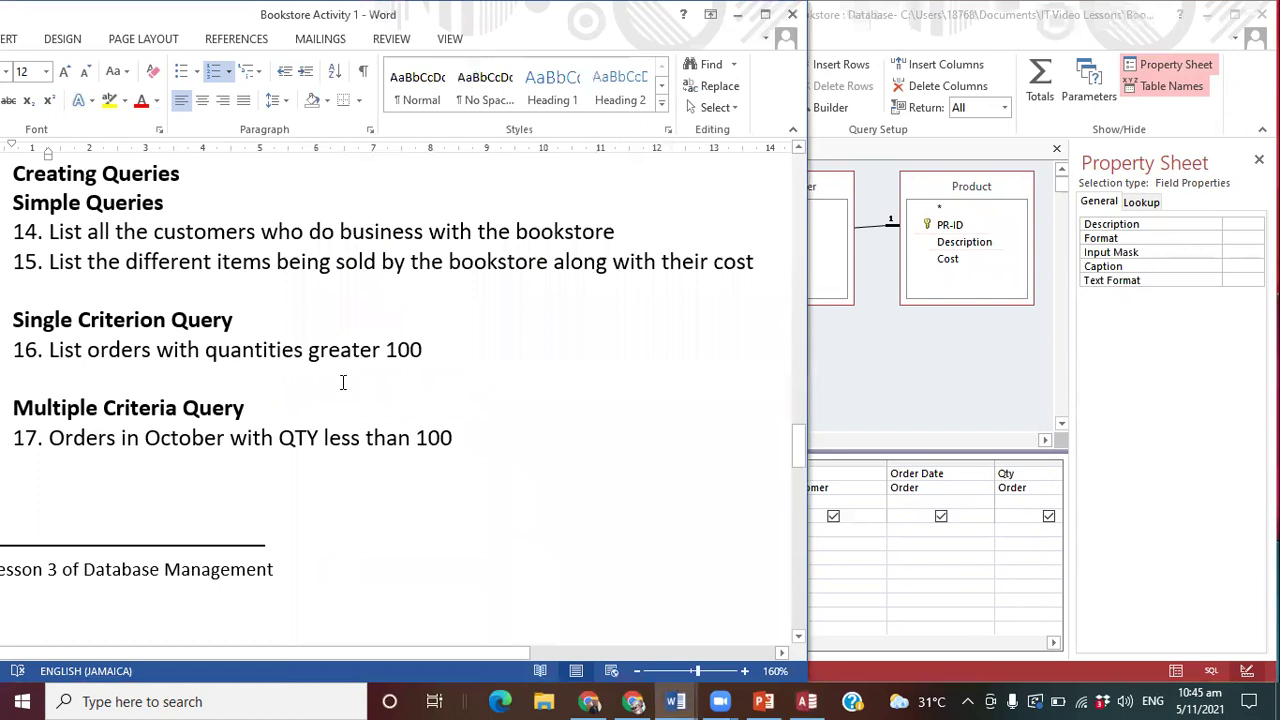
click(971, 343)
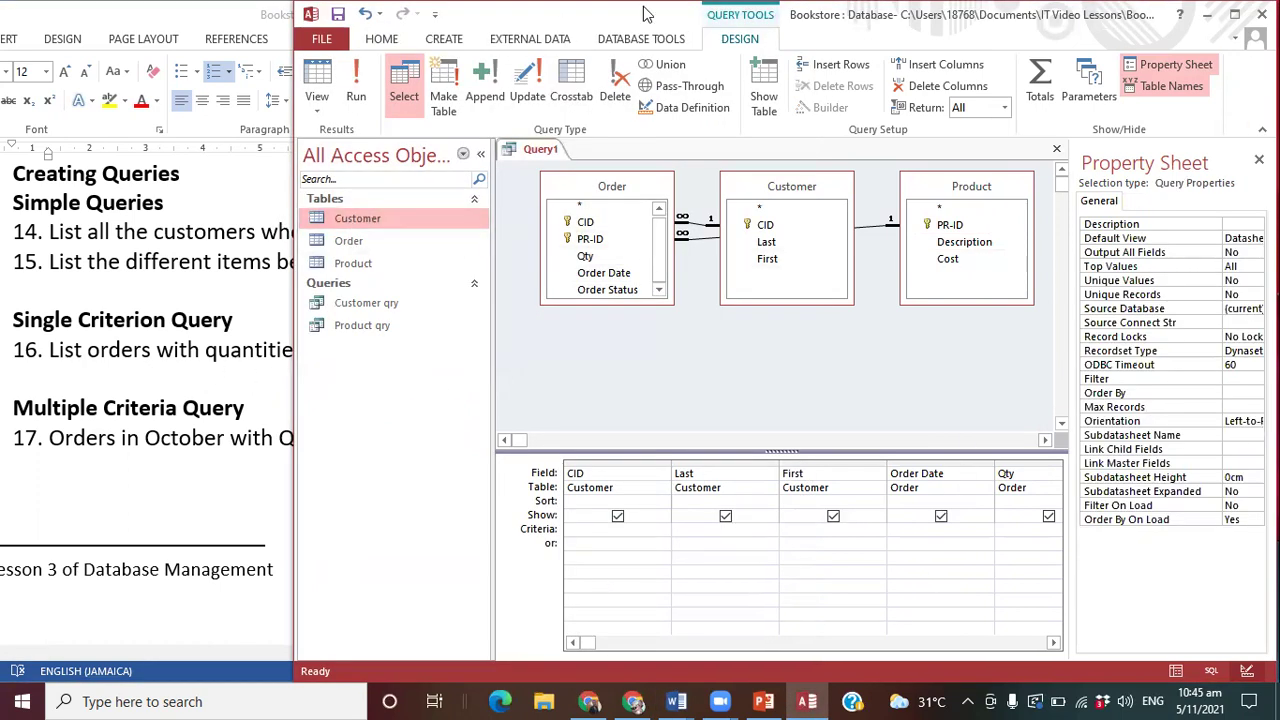
drag(978, 32, 875, 32)
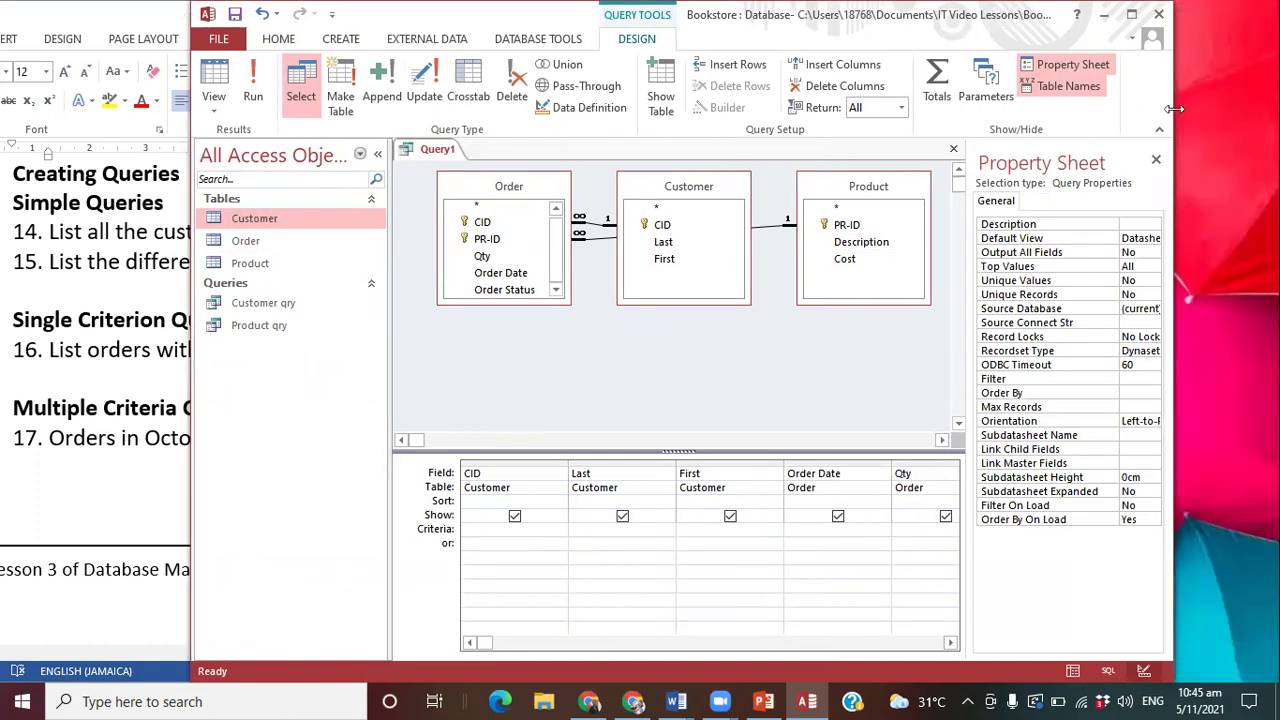
- Widen the Access window and move the Description column ahead of Order Date in the query grid
drag(1175, 108, 1247, 108)
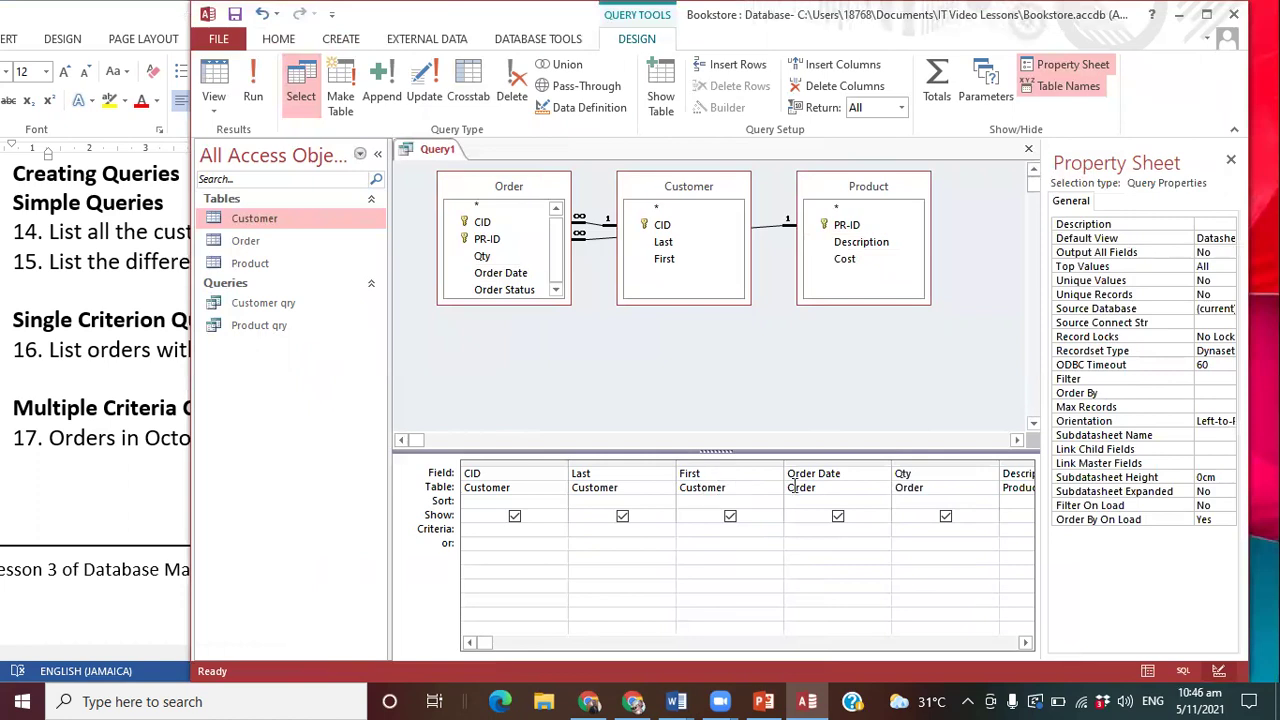
click(1016, 462)
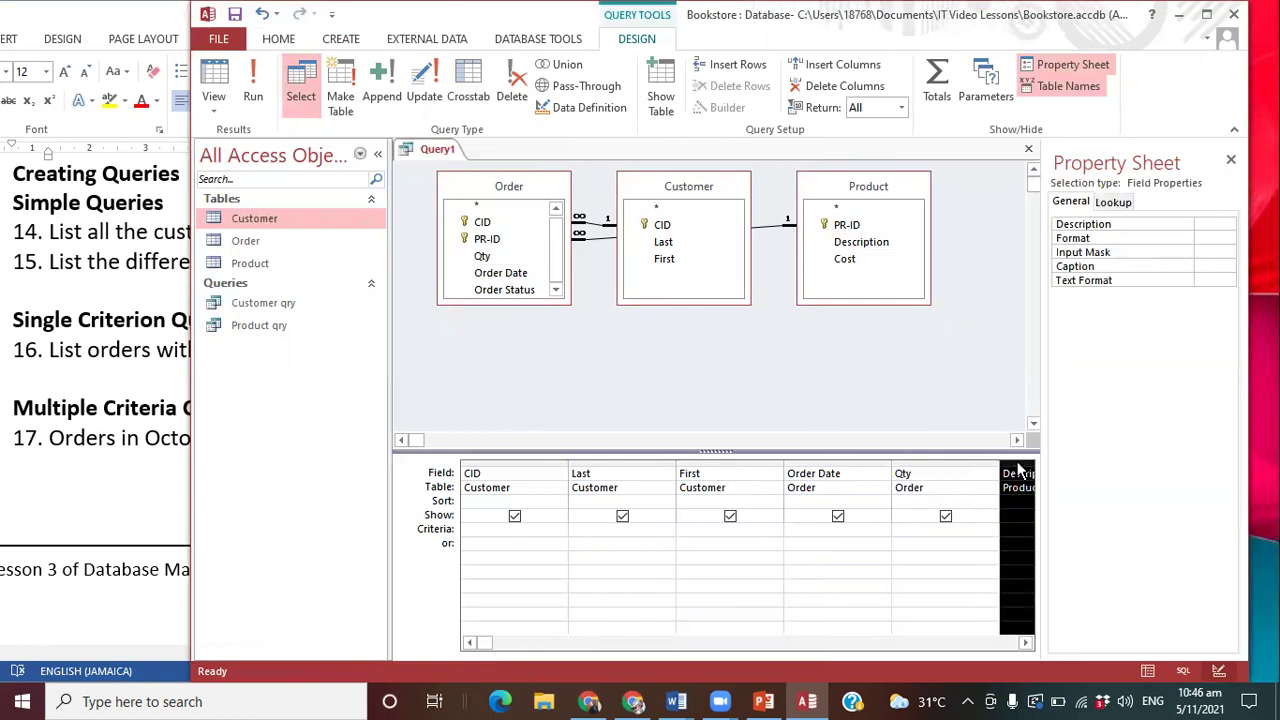
drag(1018, 469, 850, 480)
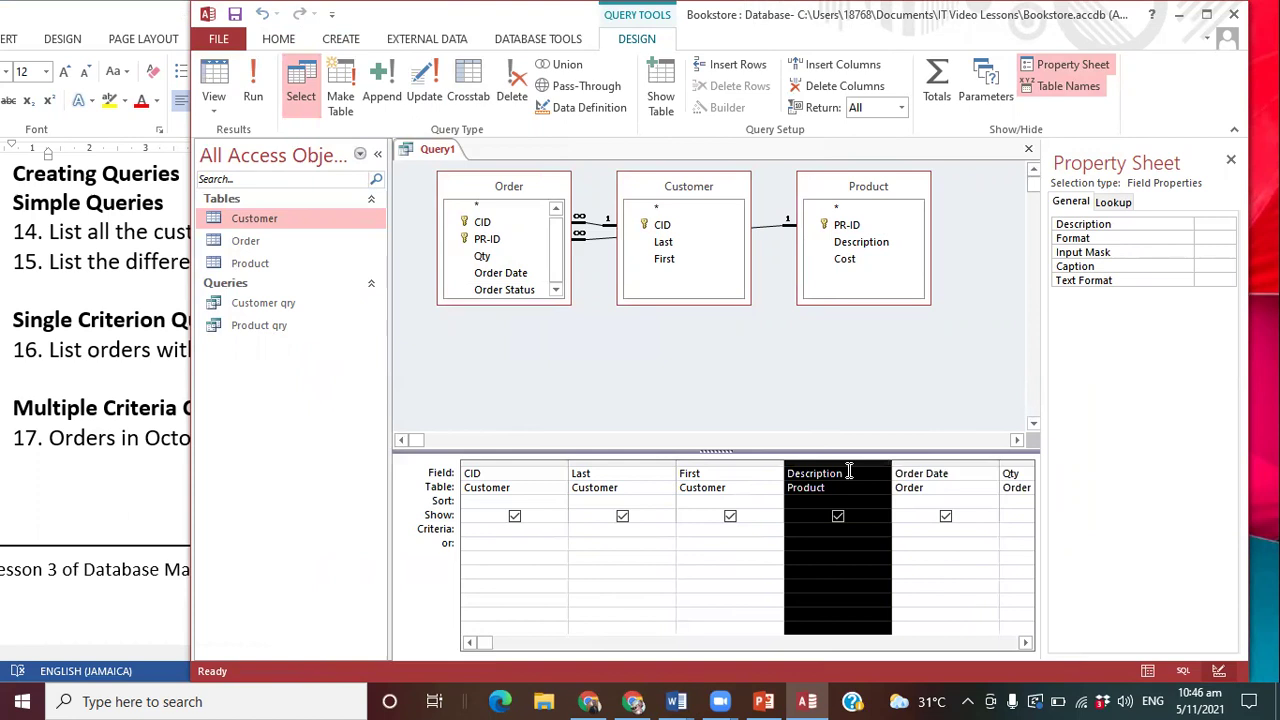
click(1025, 643)
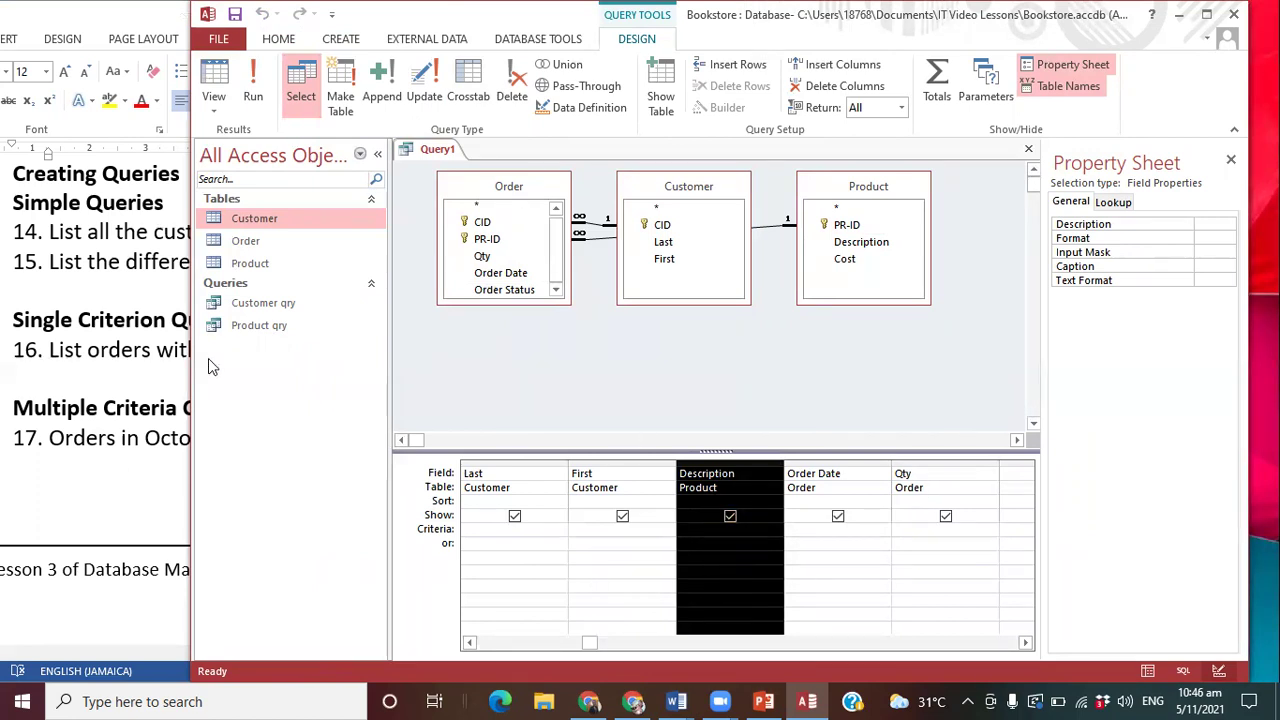
- Switch to the Word document and review the quantity condition in task 16
click(130, 372)
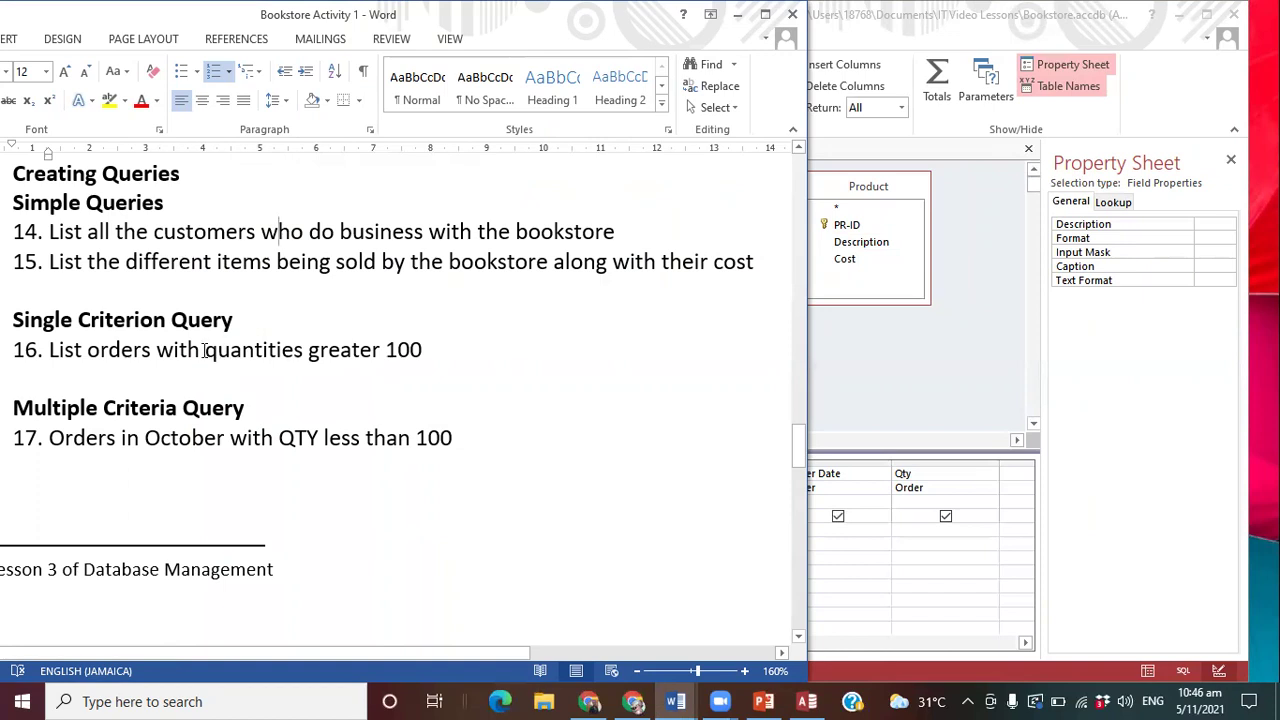
drag(204, 350, 420, 354)
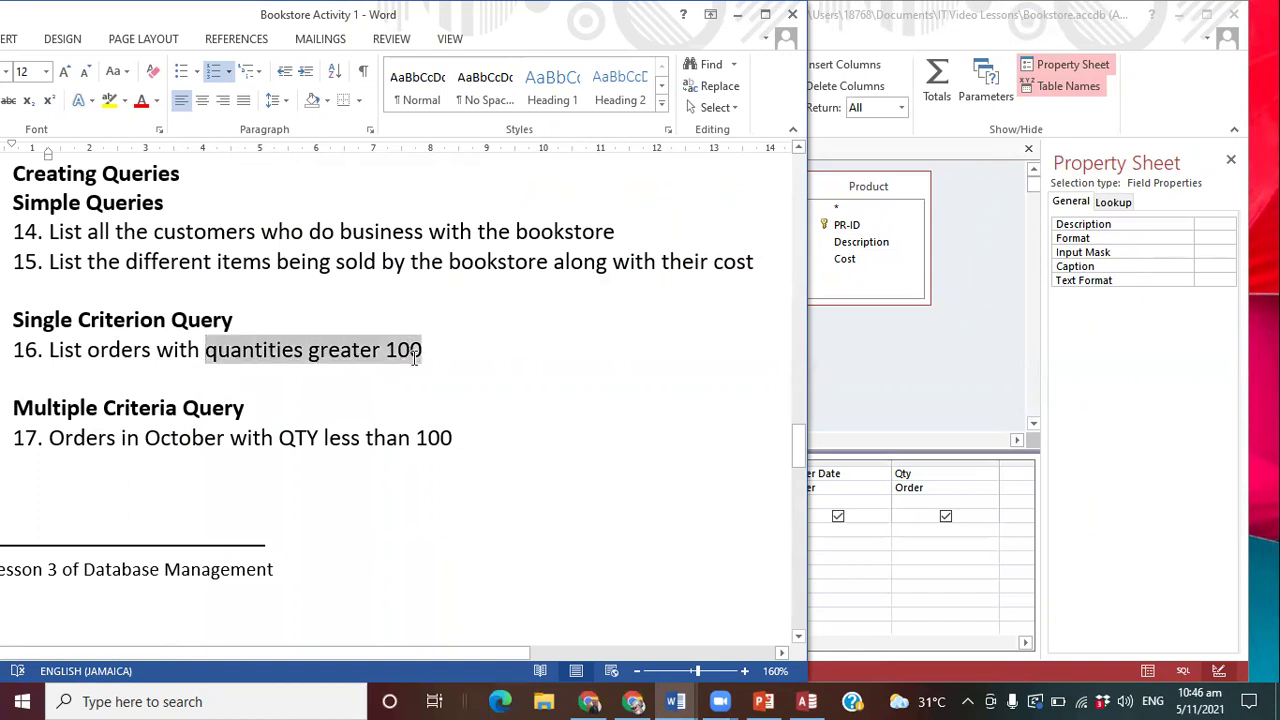
click(221, 352)
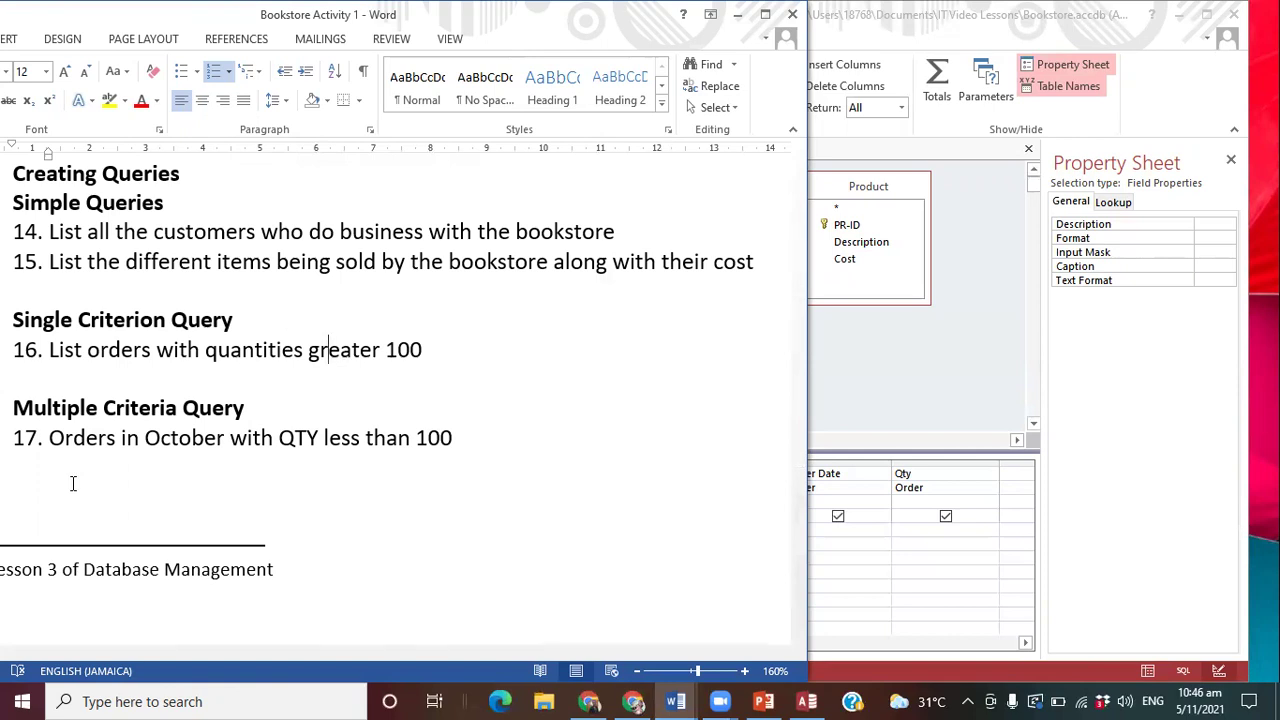
drag(308, 352, 375, 361)
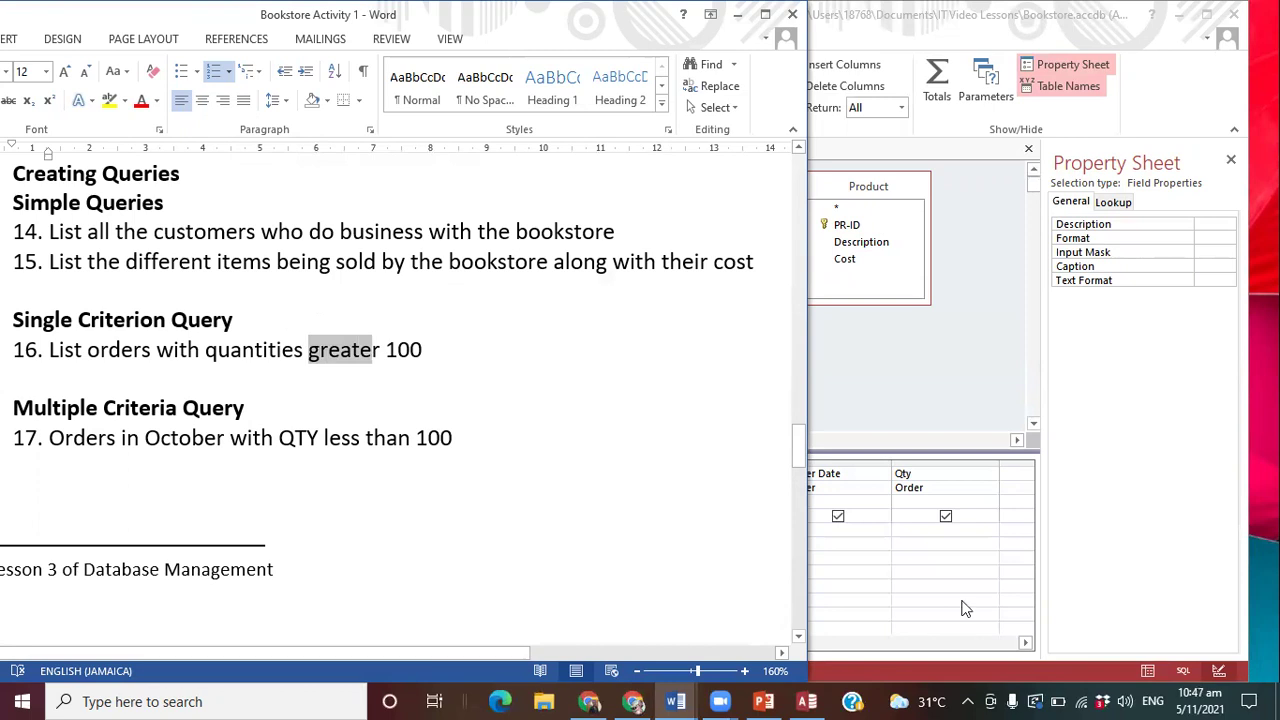
- Back in Access, set the criterion of the Qty column to >100 and run the query
click(927, 558)
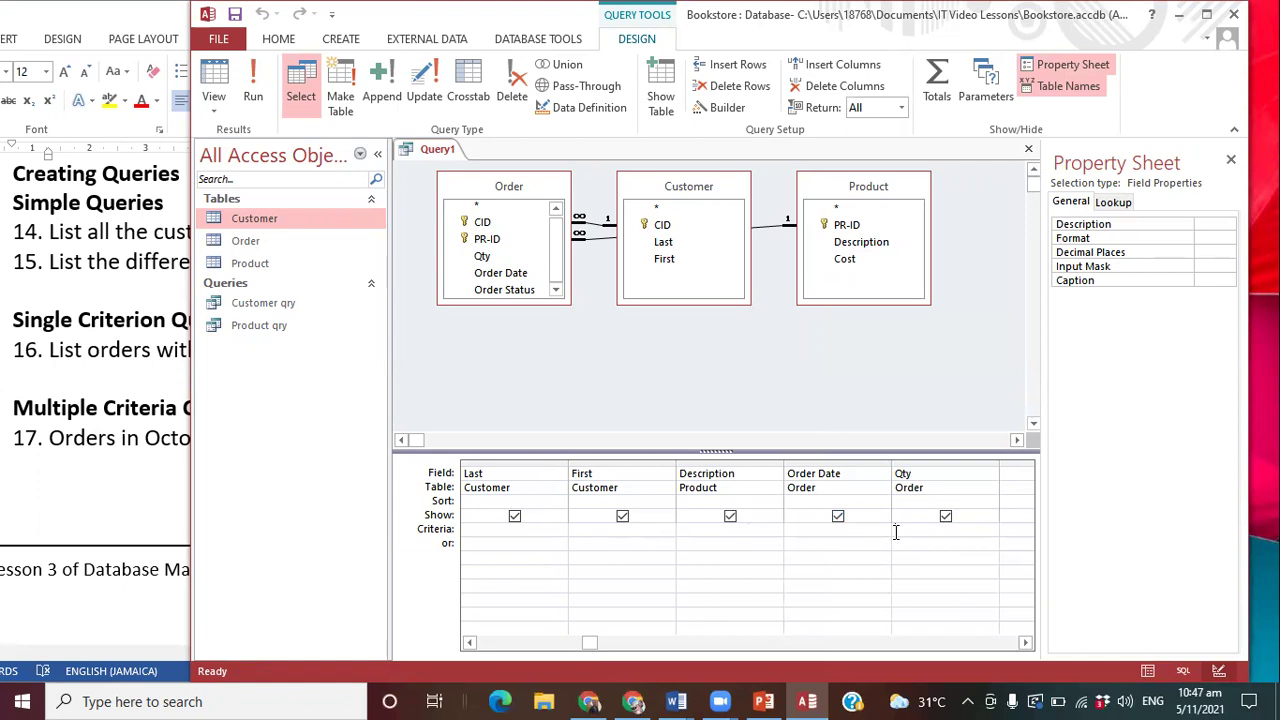
text(>100)
drag(586, 650, 471, 646)
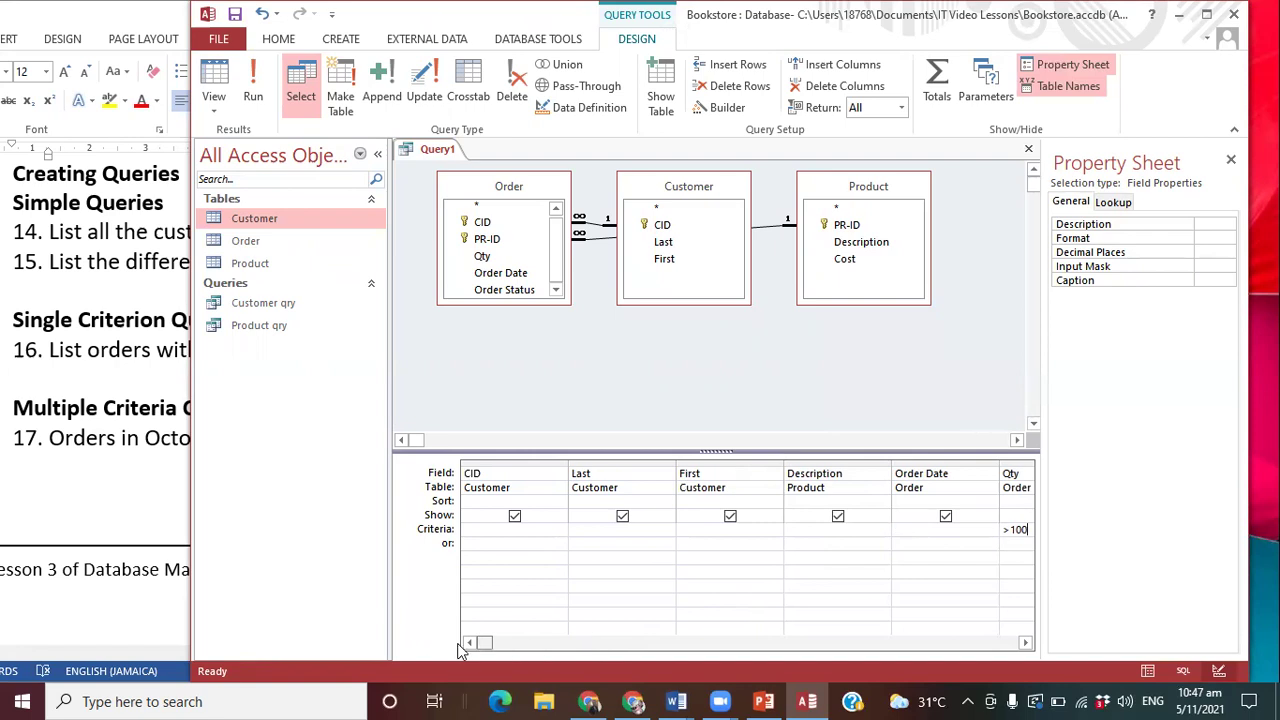
click(262, 94)
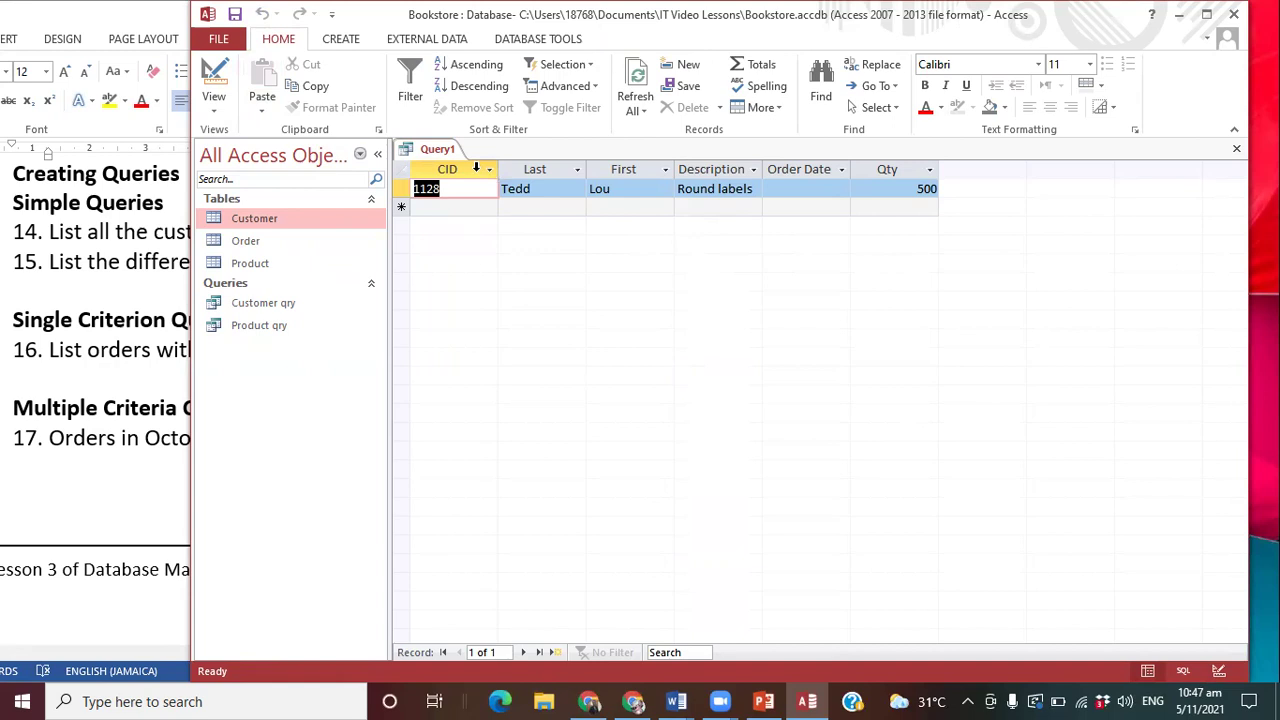
- Return to the query design, change the Qty criterion to >50 and run the query again
right_click(443, 160)
click(490, 239)
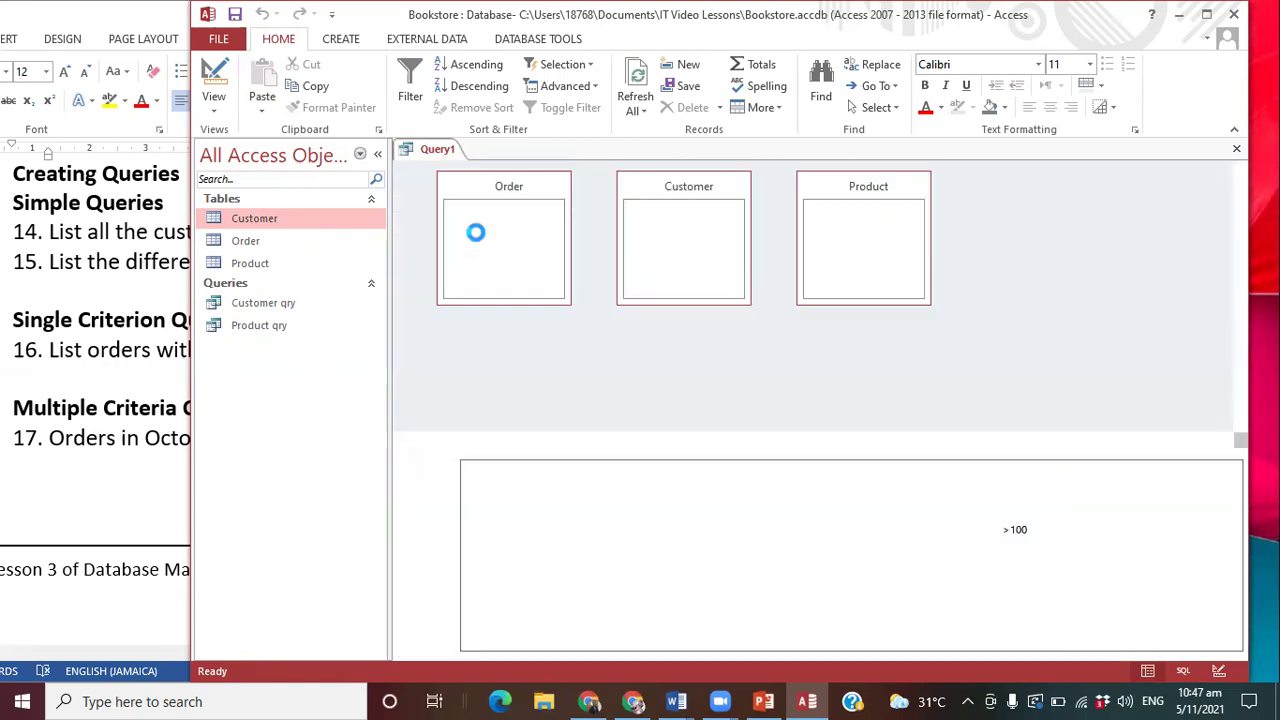
click(1015, 530)
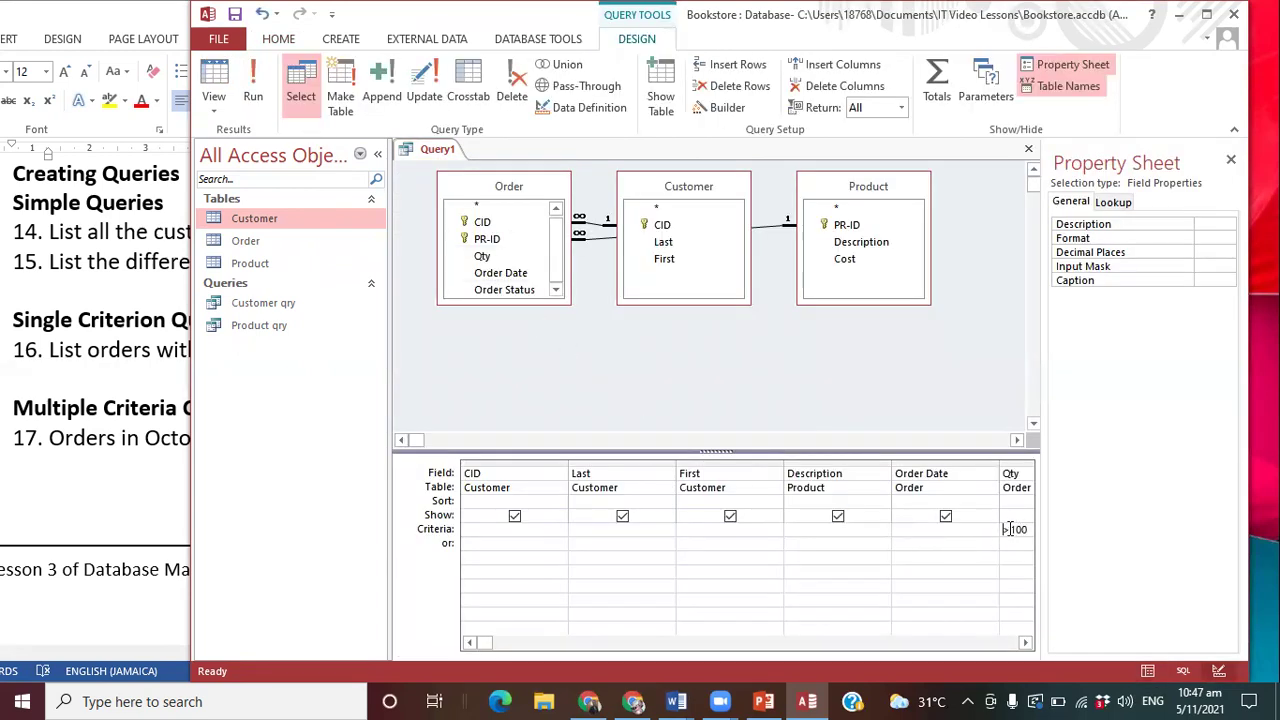
double_click(1017, 530)
text(50)
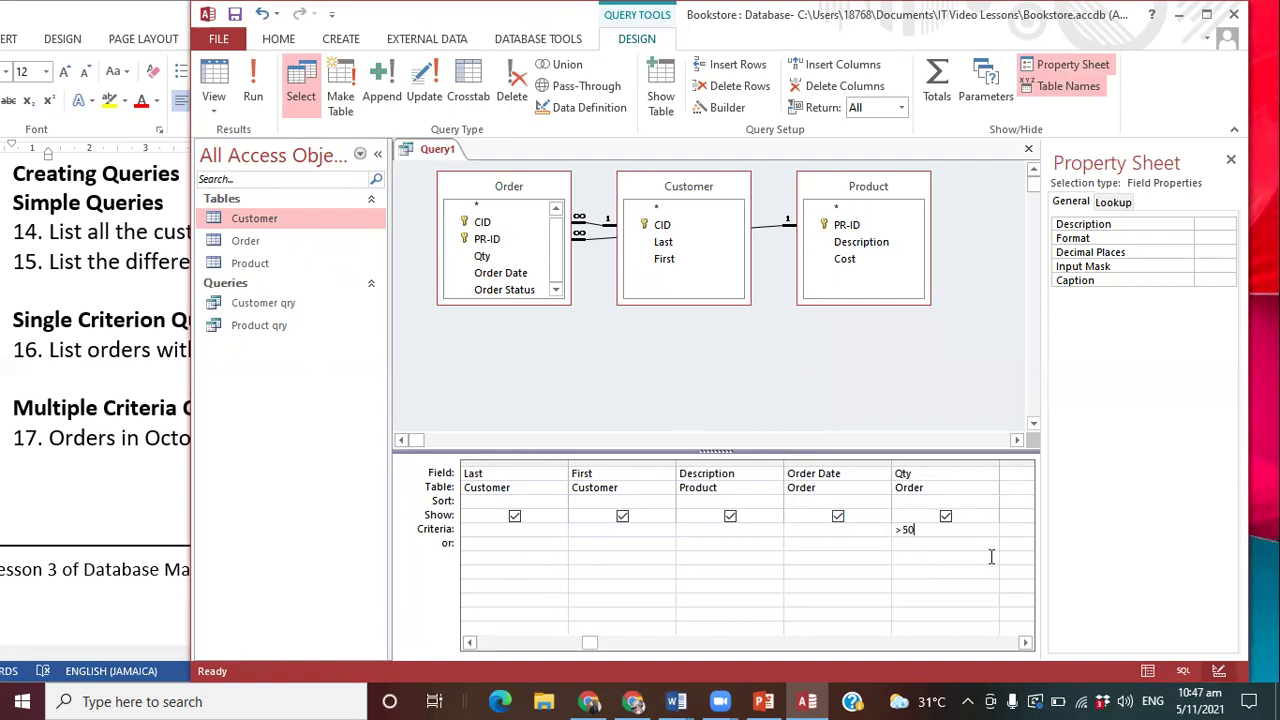
click(251, 79)
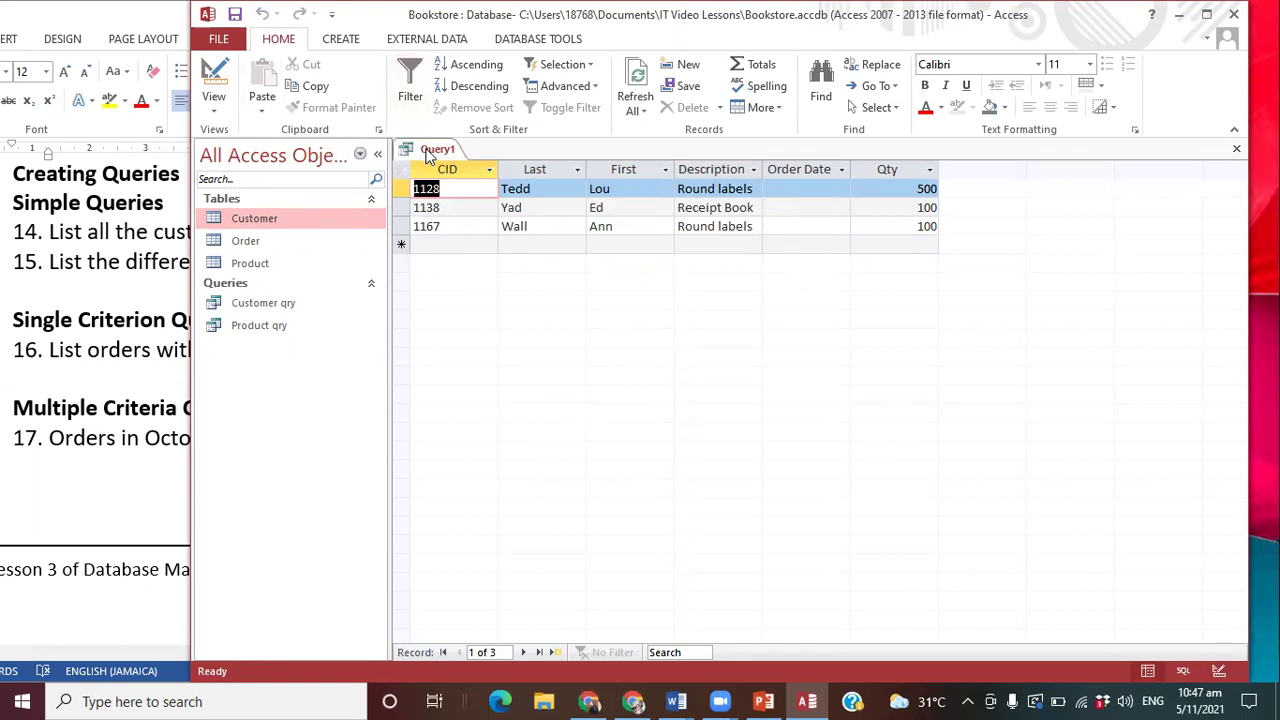
- Reopen the query in Design View and set the Qty criterion back to >100
right_click(430, 157)
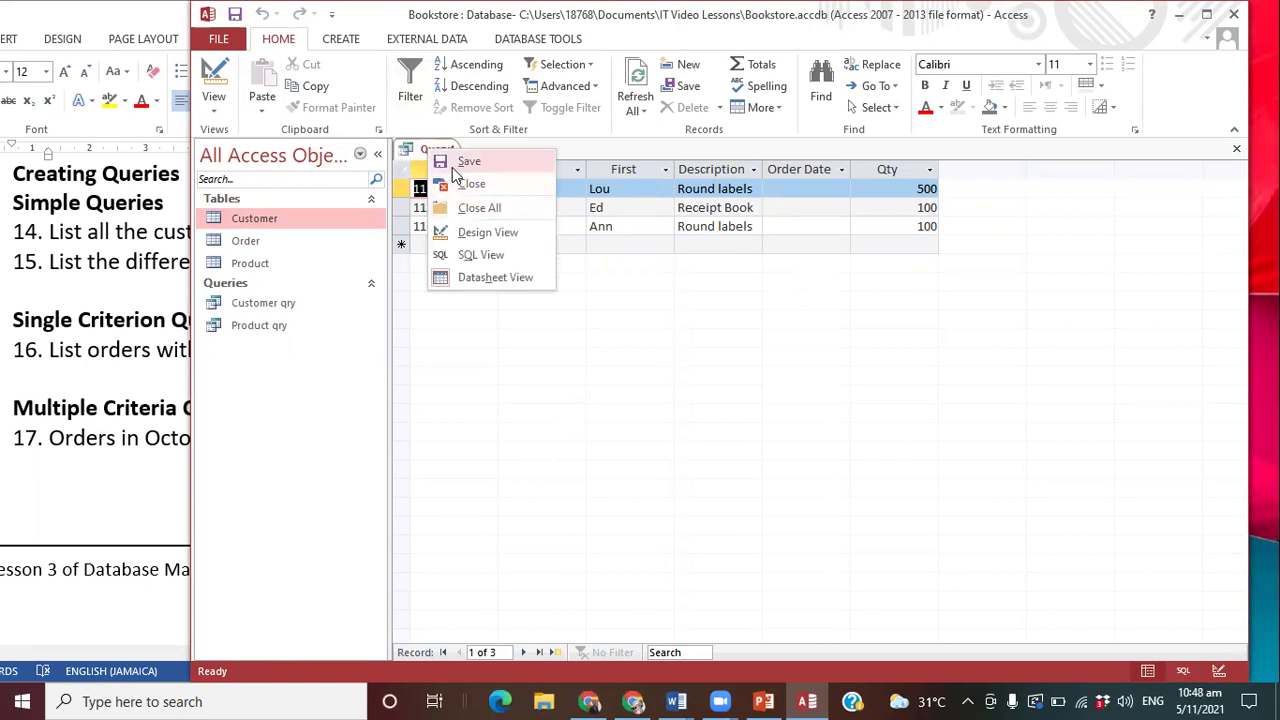
click(488, 235)
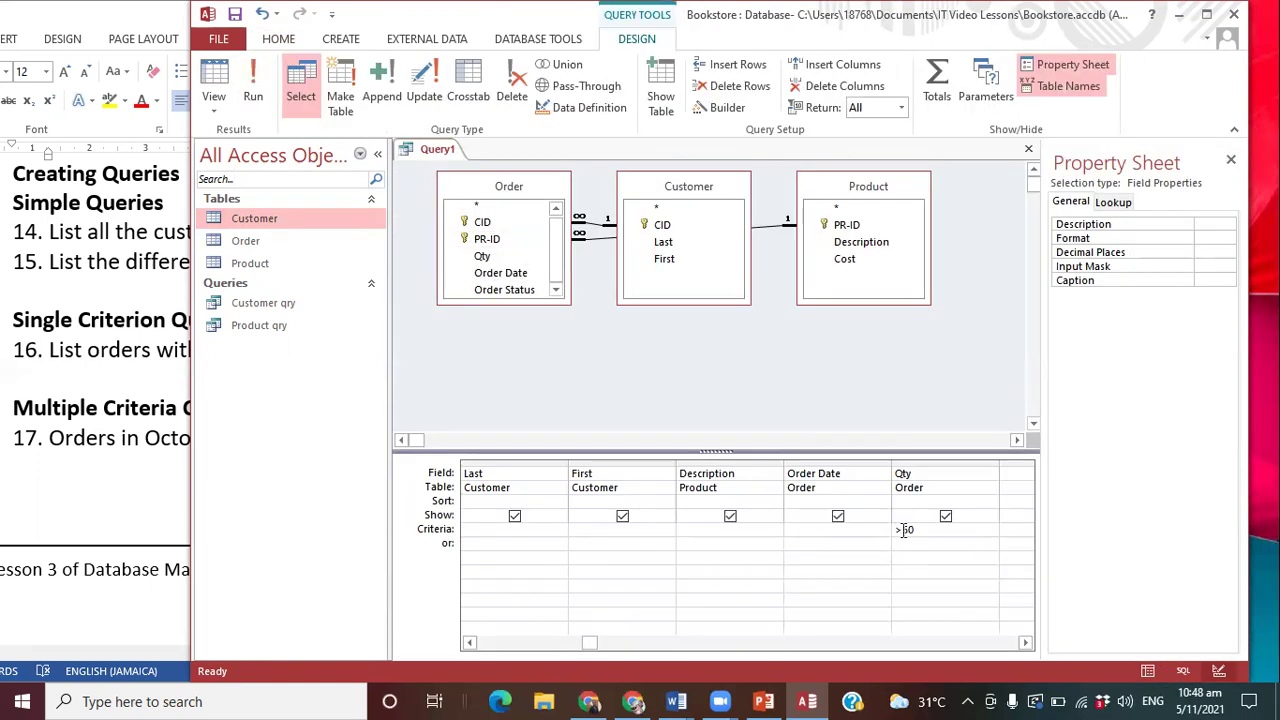
key(BackSpace)
key(BackSpace)
text(100)
- Save the query as "Orders >100" and close it
click(234, 13)
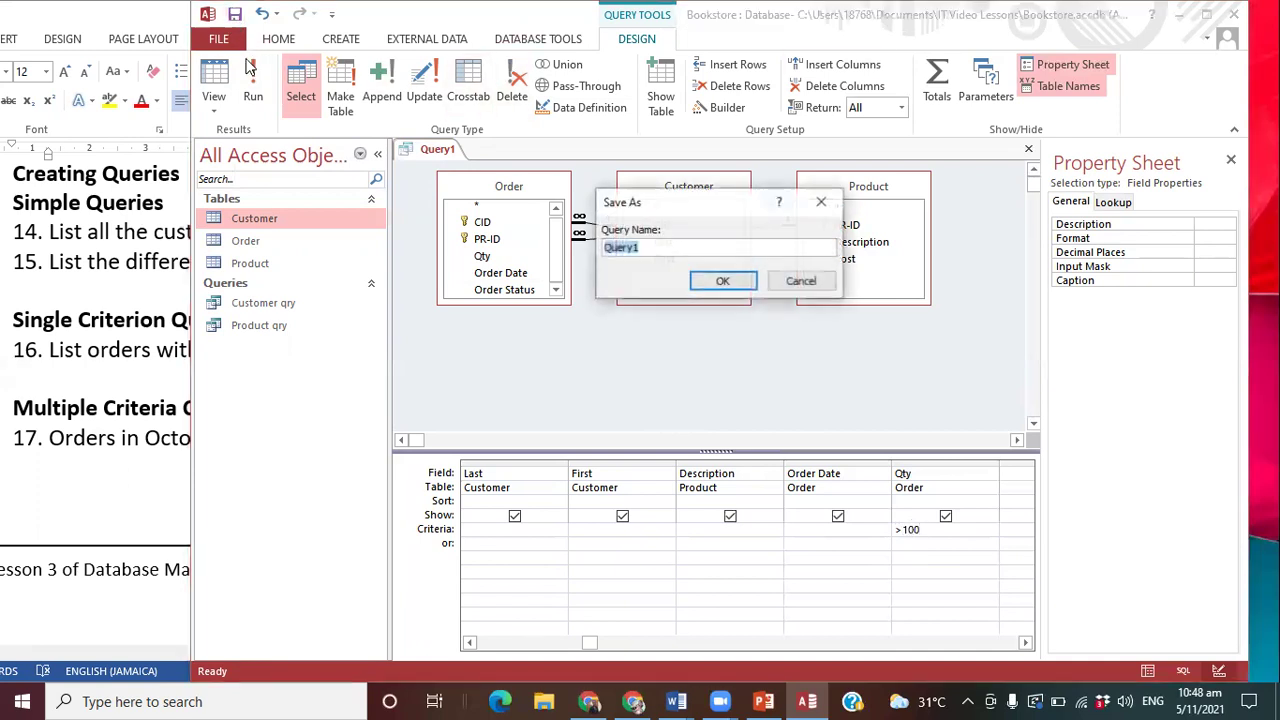
text(Orders >100)
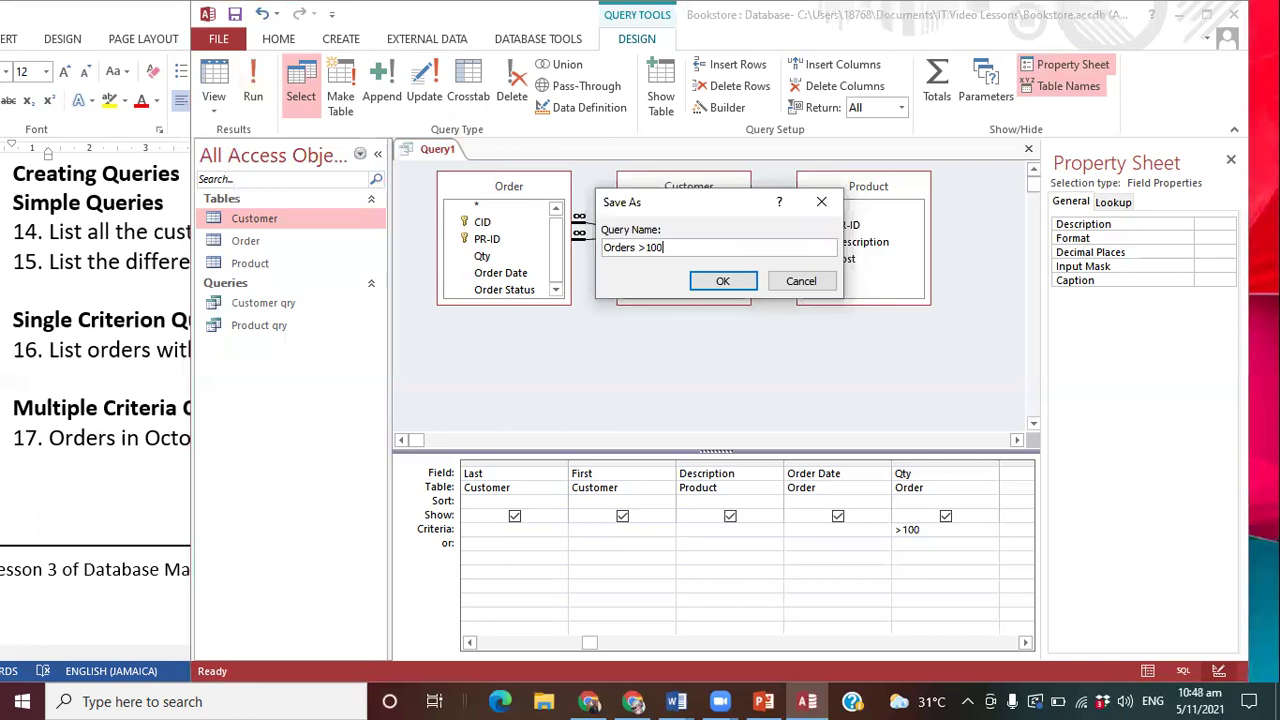
click(733, 280)
right_click(457, 153)
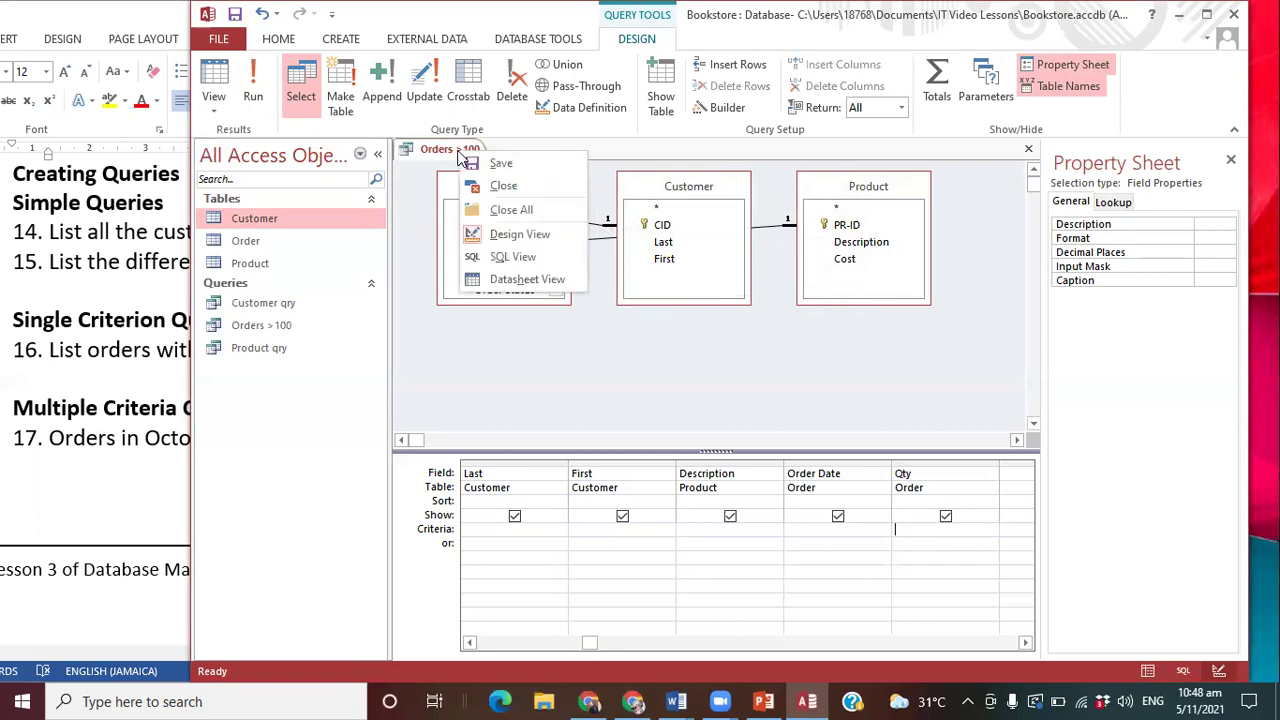
click(492, 190)
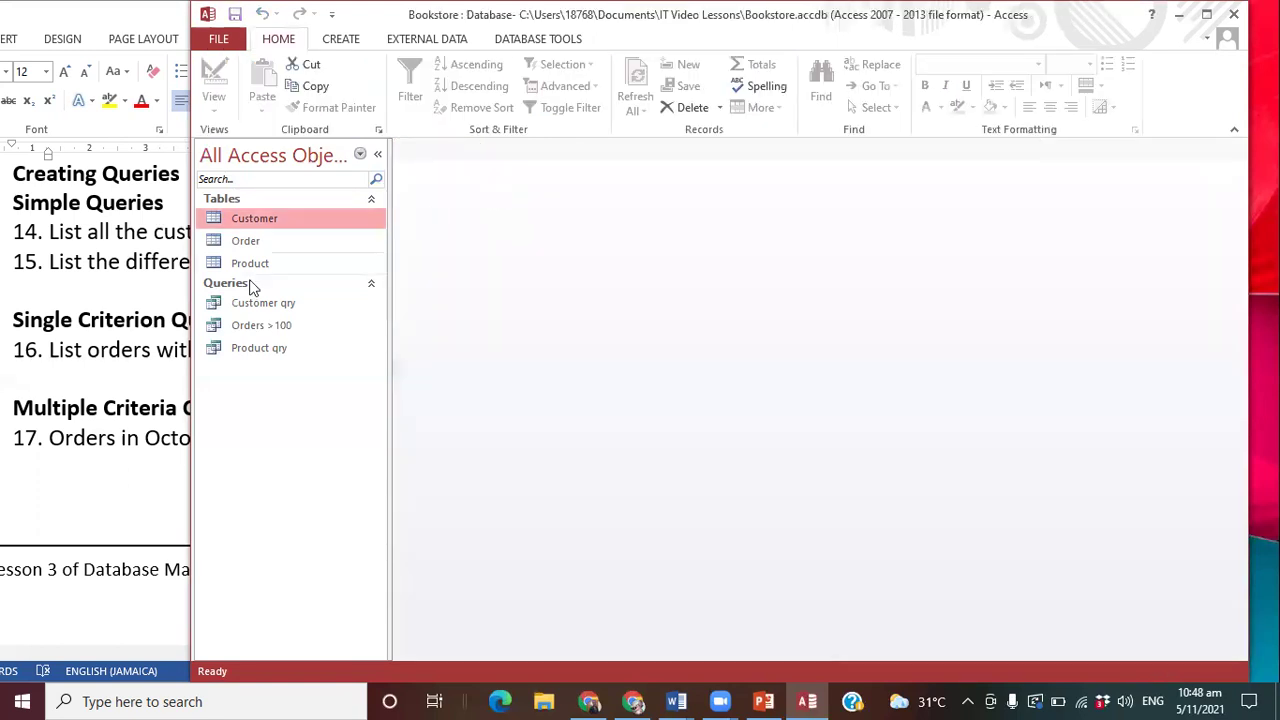
- Switch to the Word document and examine the month and quantity conditions in task 17
click(78, 337)
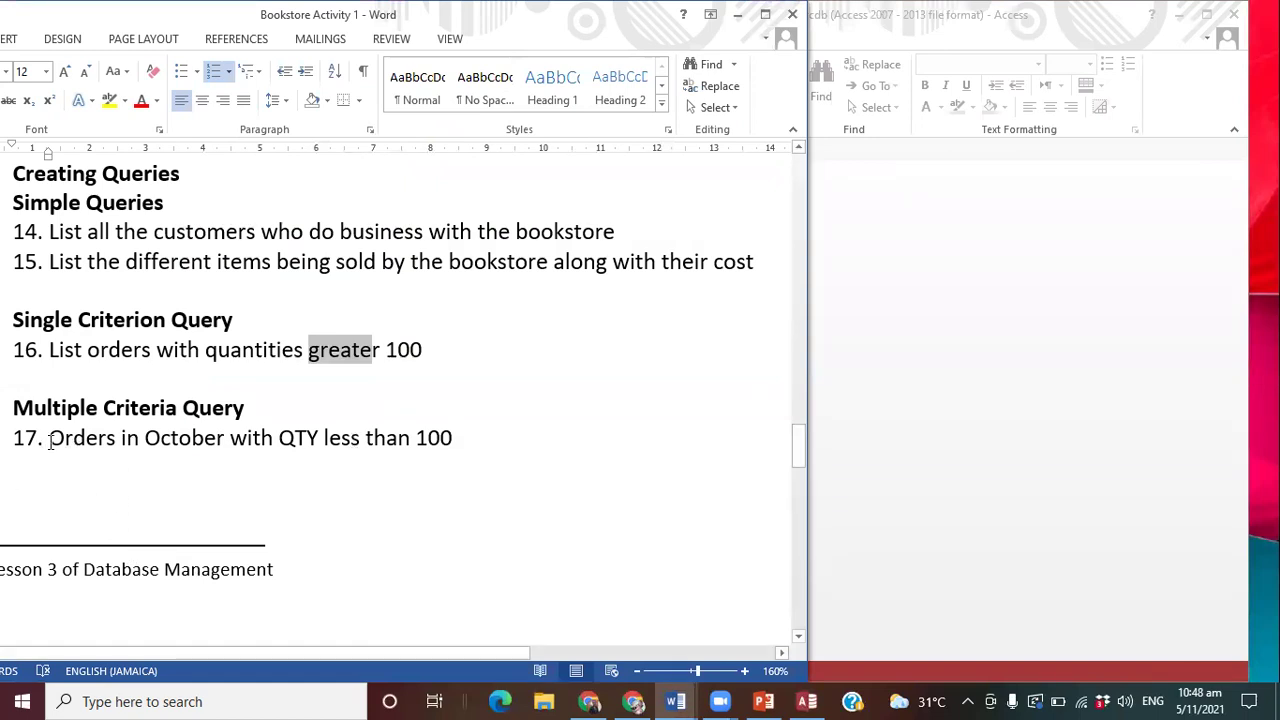
click(160, 437)
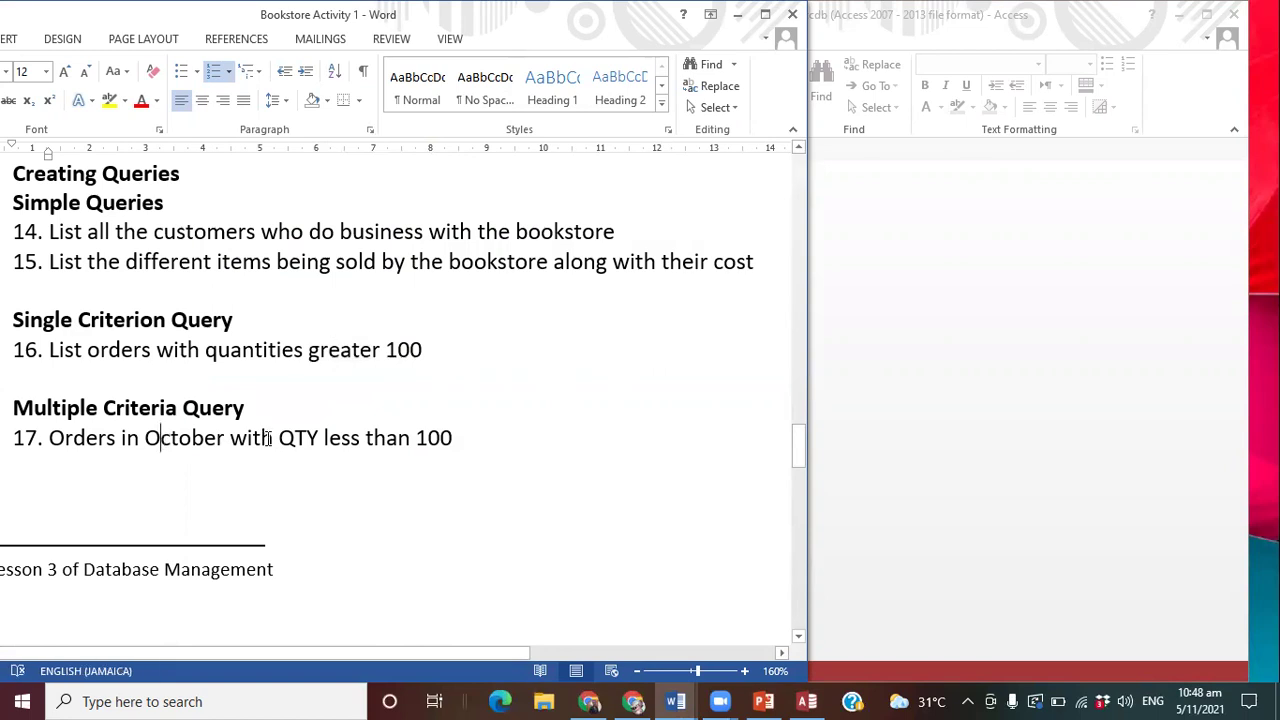
key(End)
drag(144, 440, 225, 445)
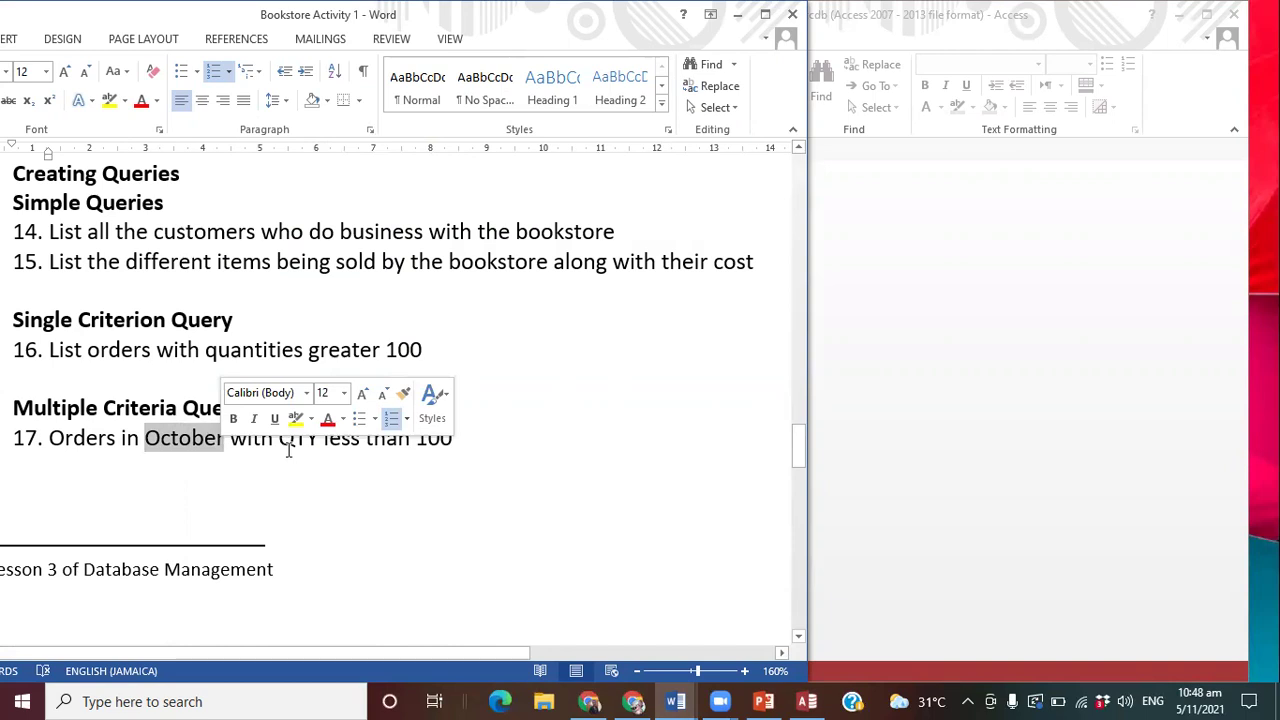
drag(279, 440, 448, 443)
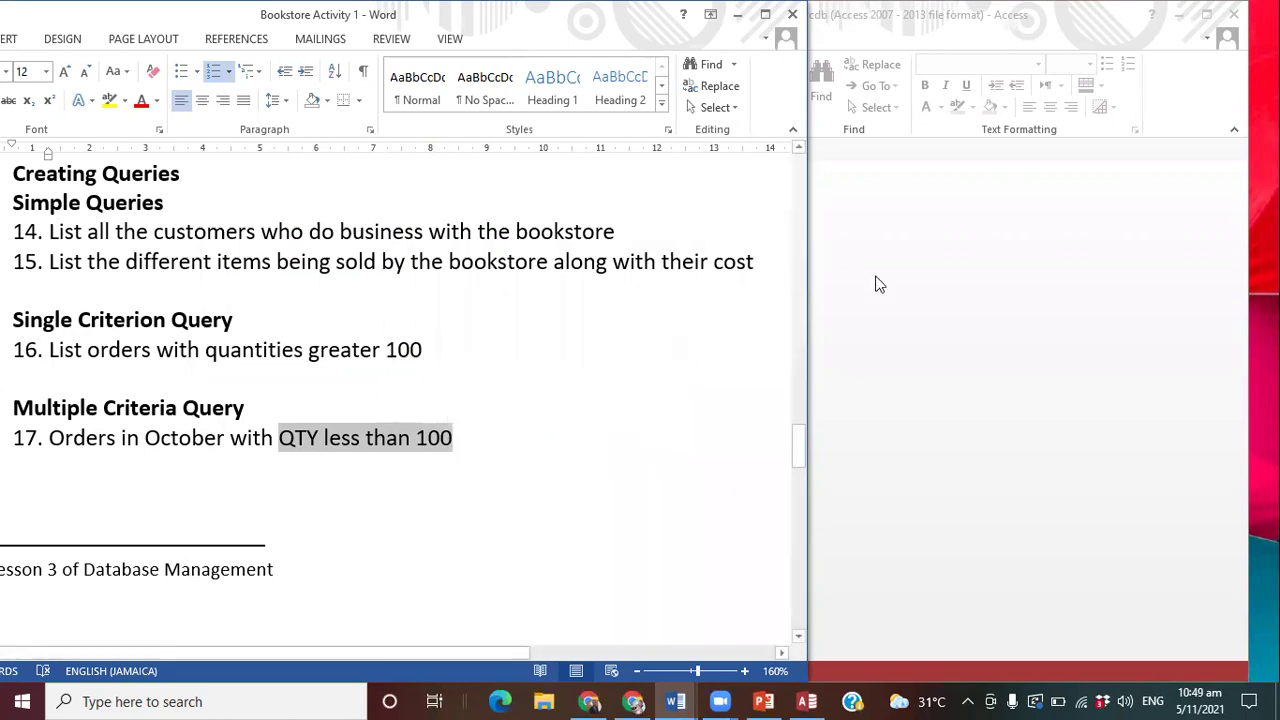
- Back in Access, start a new query in Design View and add the Customer and Order tables
click(911, 400)
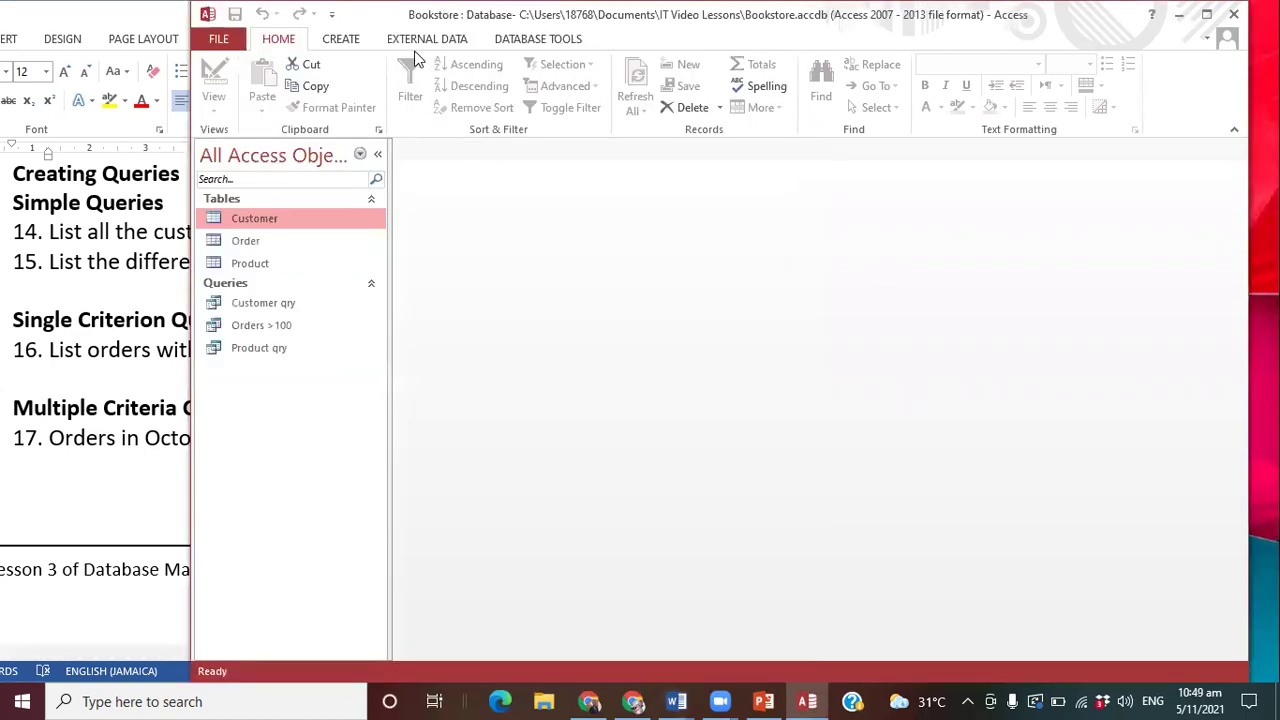
click(340, 38)
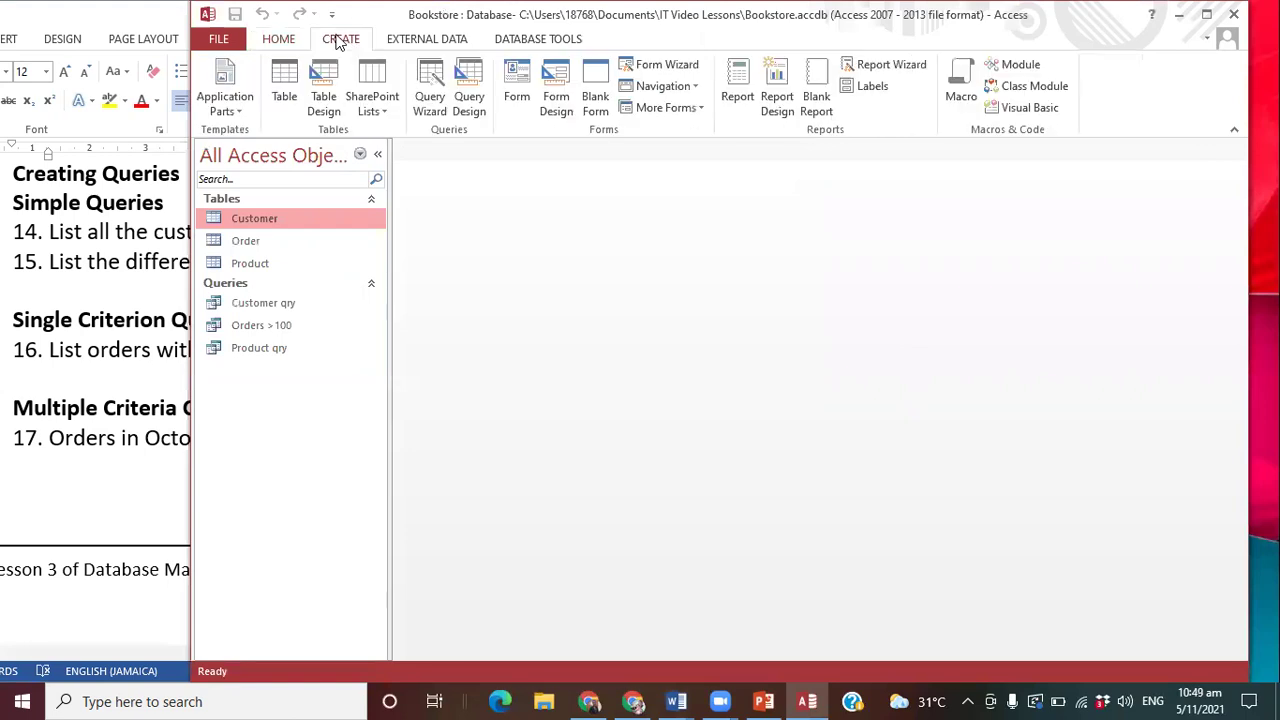
click(468, 96)
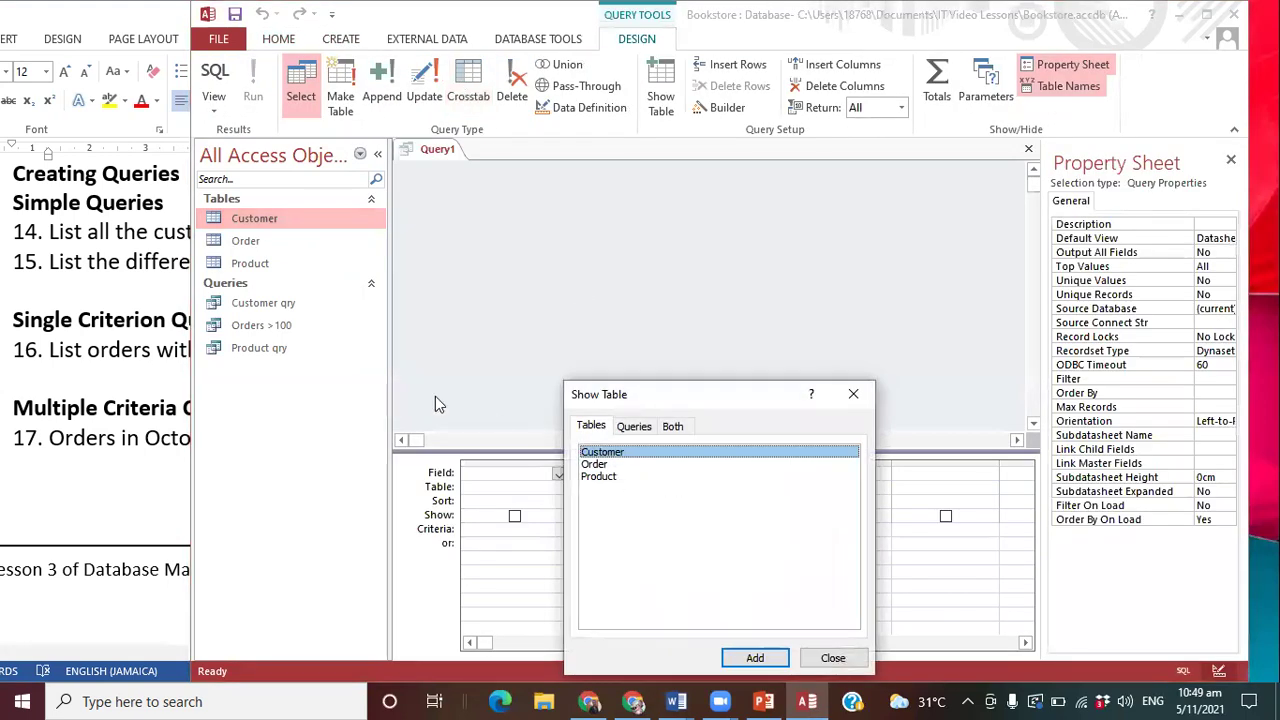
click(130, 385)
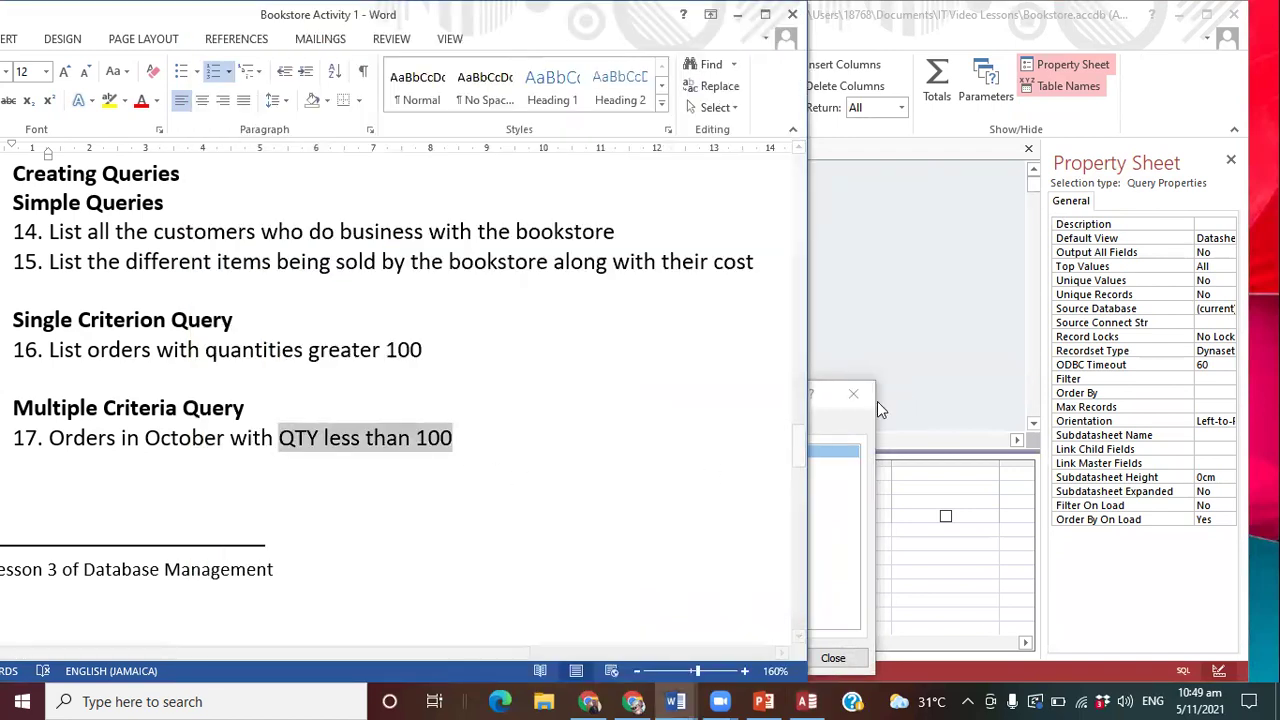
click(845, 420)
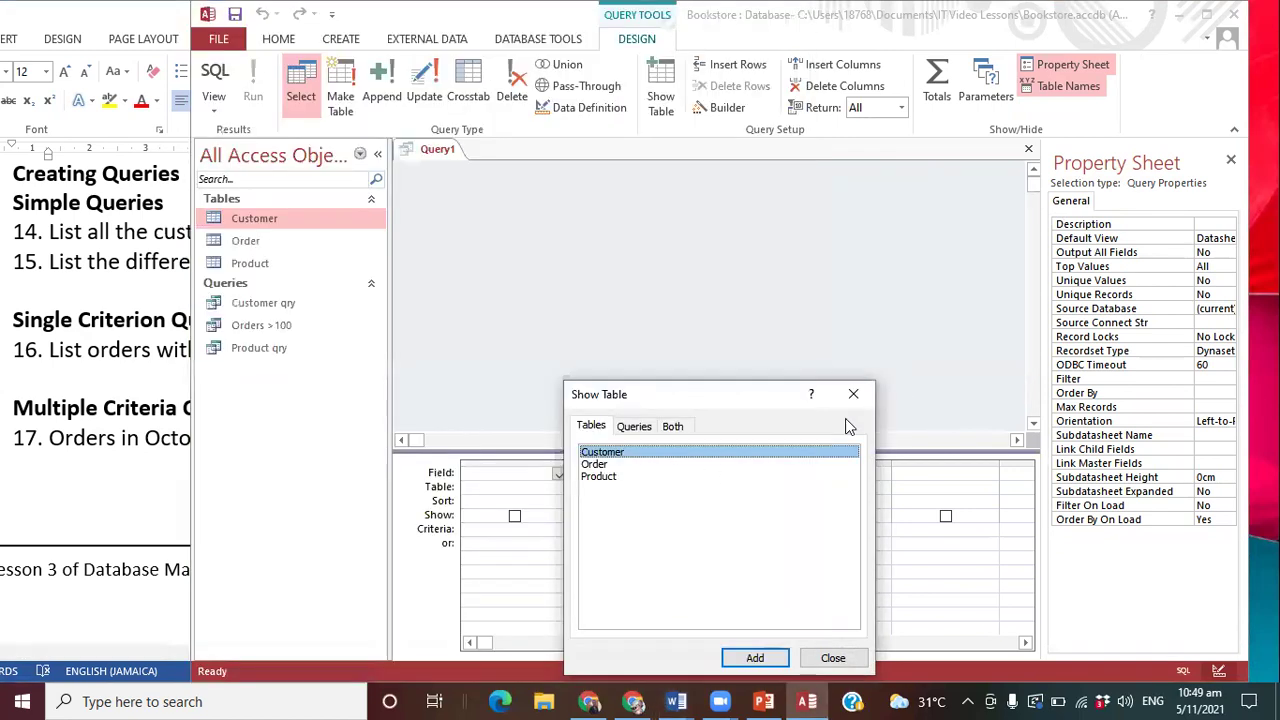
double_click(643, 452)
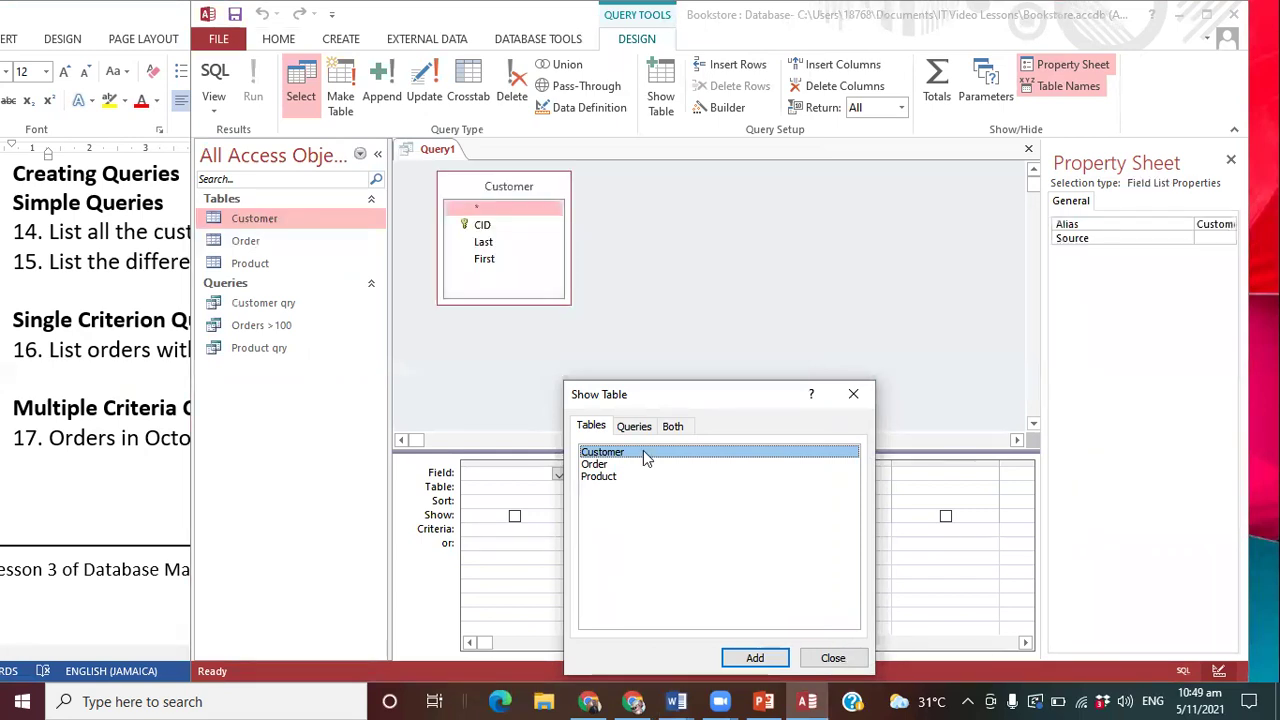
double_click(594, 465)
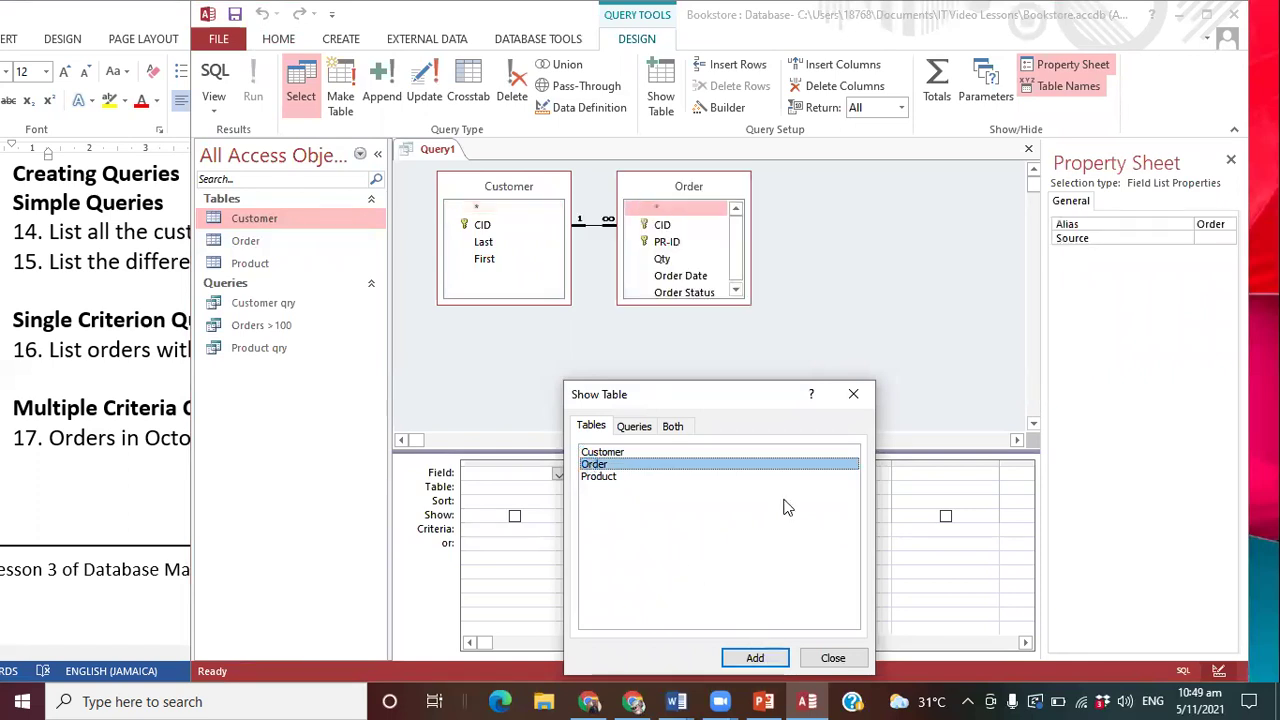
click(853, 394)
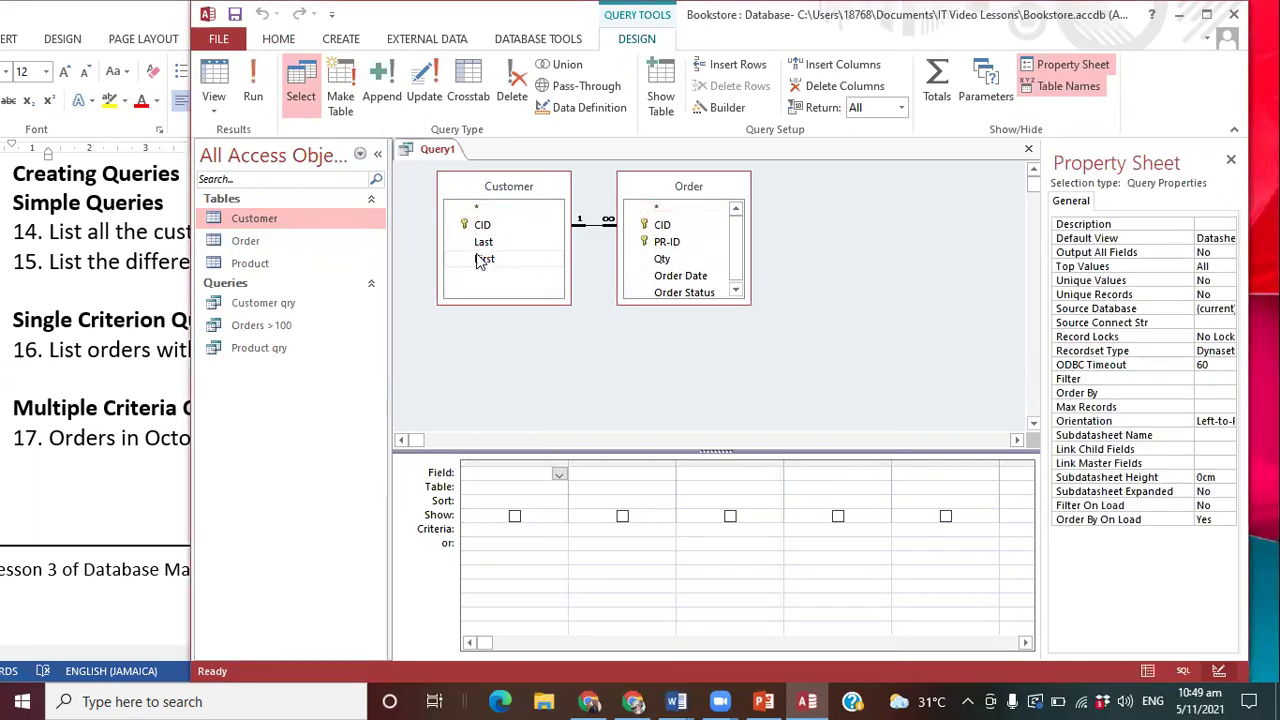
- Add the CID, Last and First fields from the Customer table to the query grid
double_click(482, 226)
double_click(485, 243)
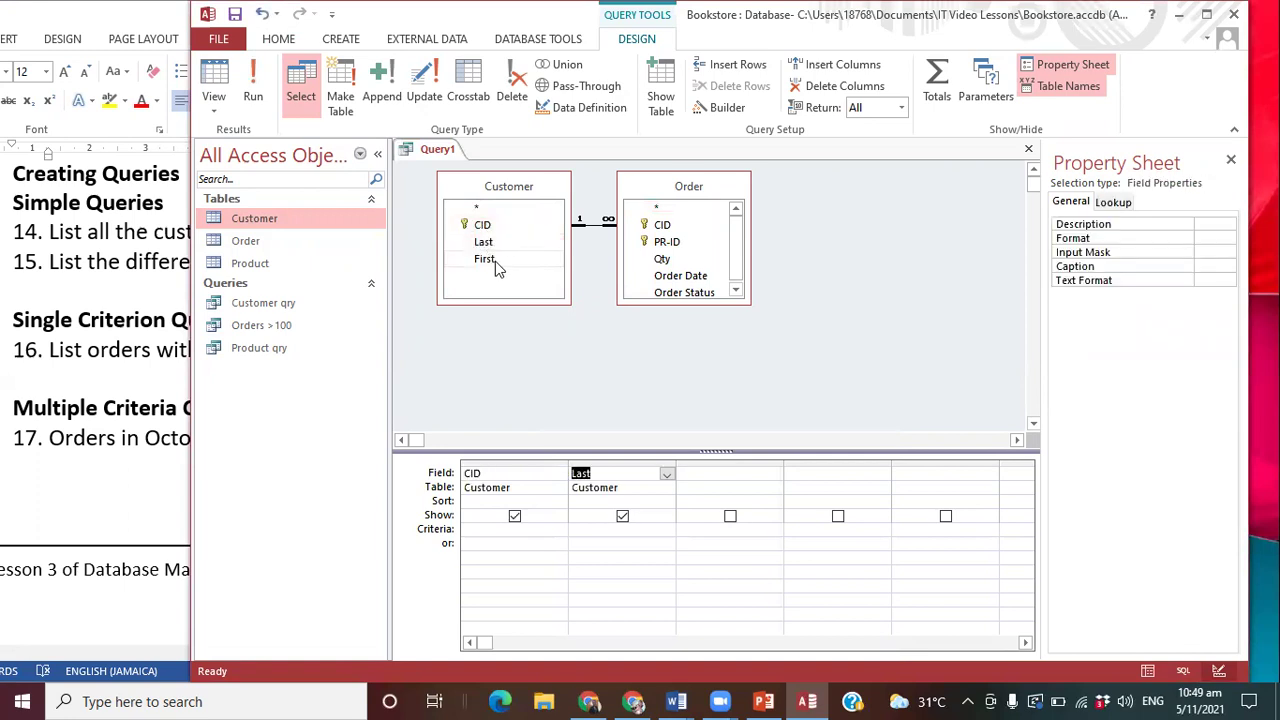
double_click(489, 262)
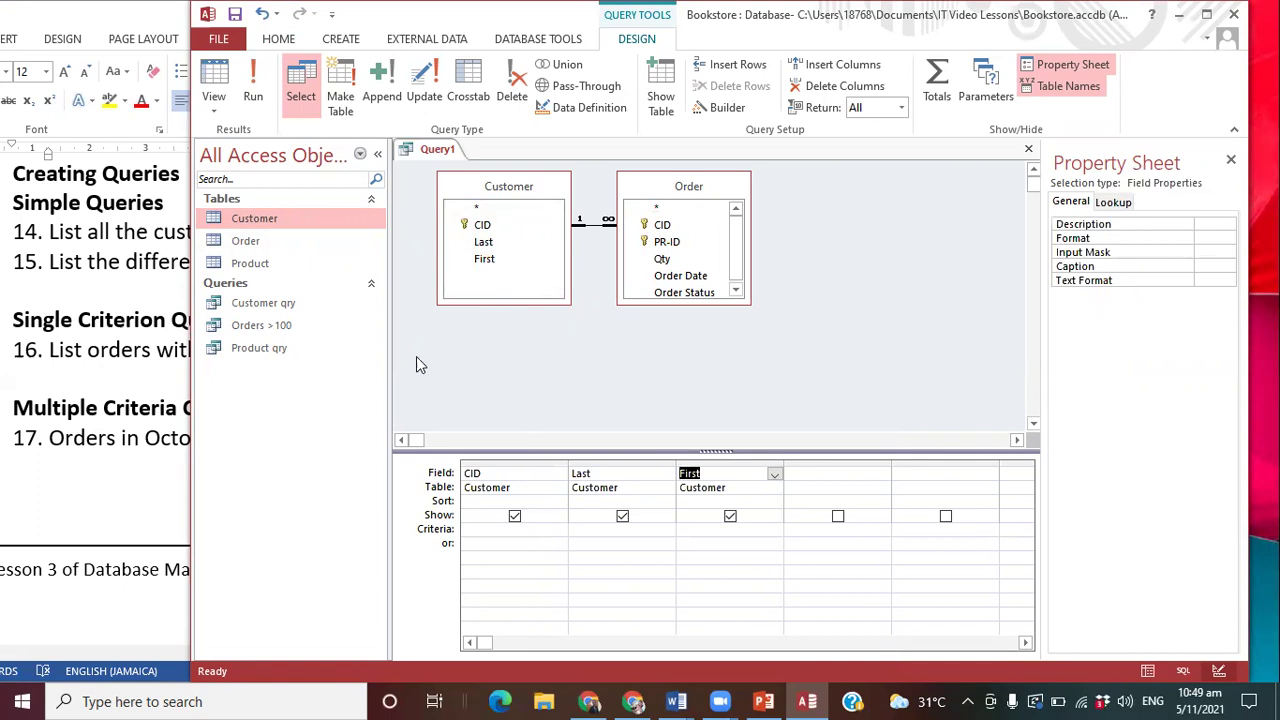
- Add the Order Date and Qty fields from the Order table to the query grid
click(166, 352)
key(alt+Tab)
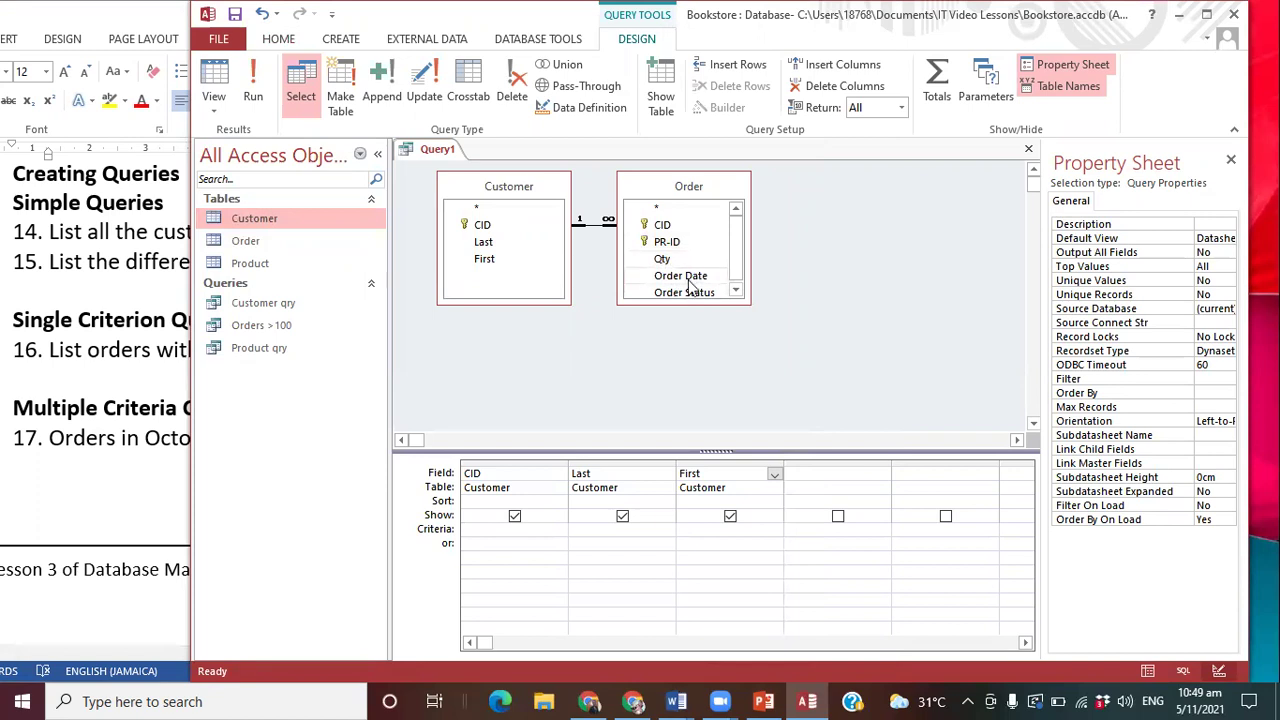
double_click(686, 279)
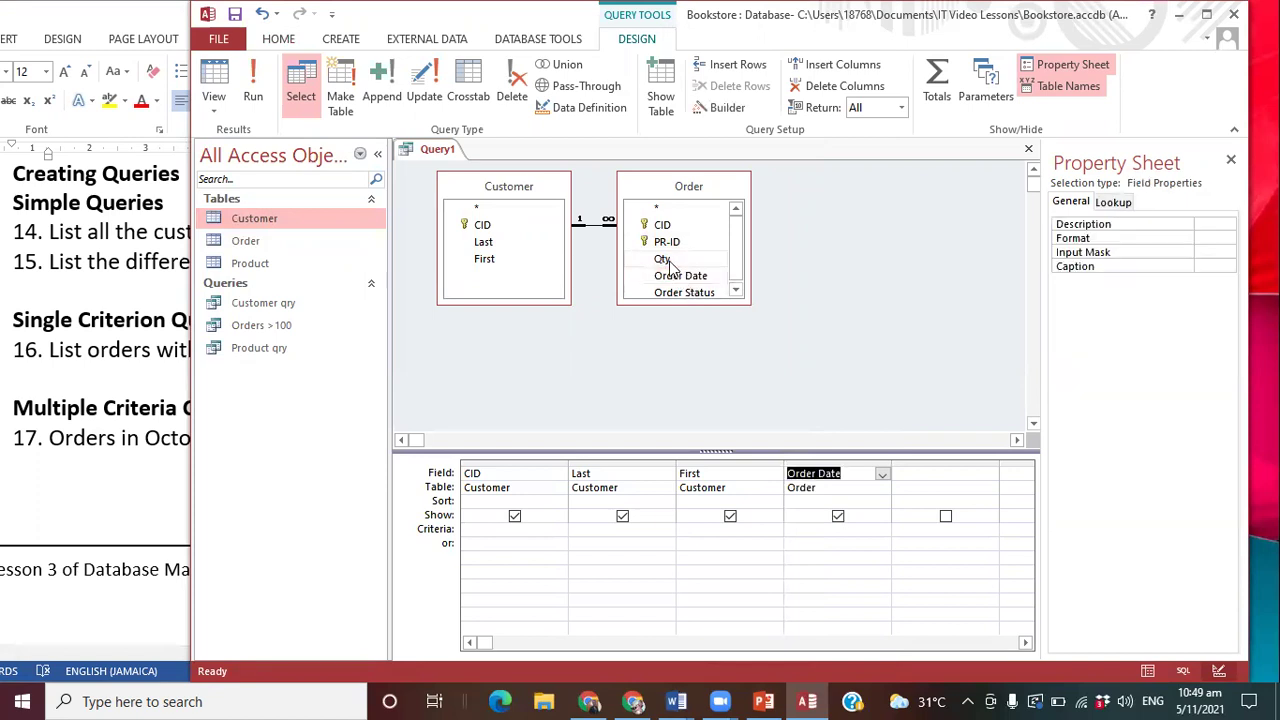
double_click(664, 260)
click(840, 286)
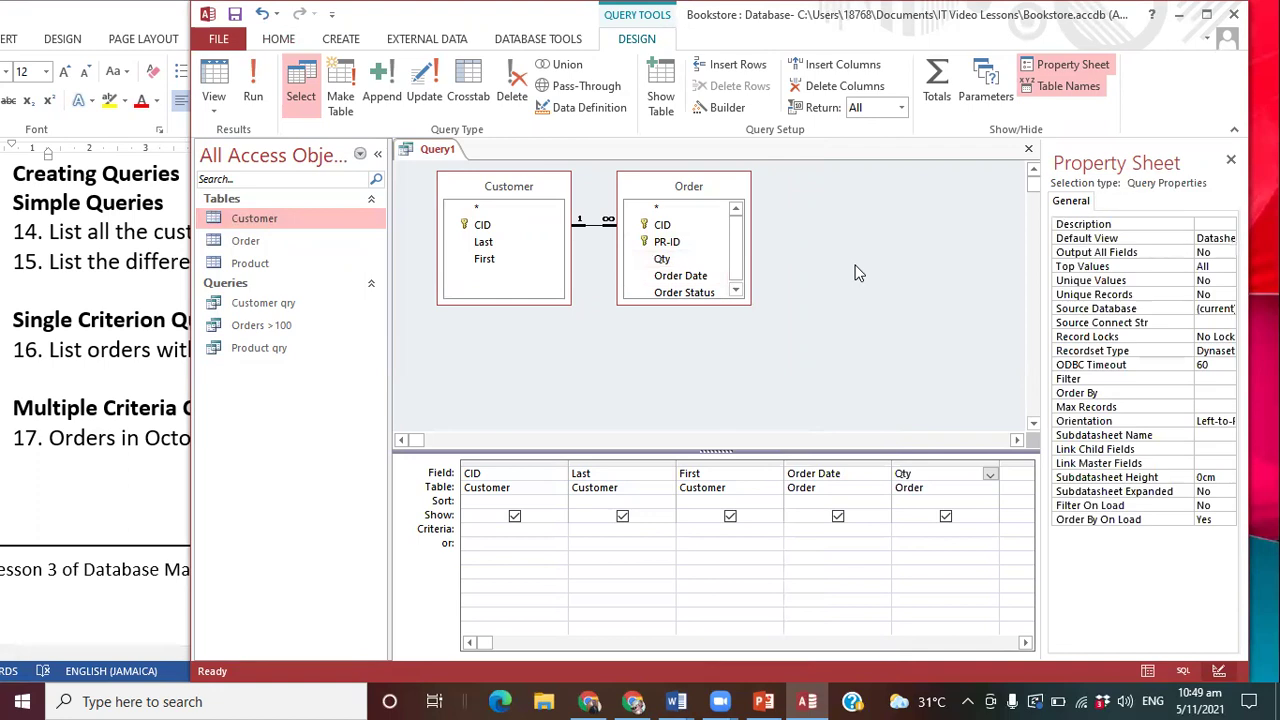
- Check the quantity condition of task 17 in the Word document and set the Qty criterion in Access to <100
click(815, 533)
click(932, 537)
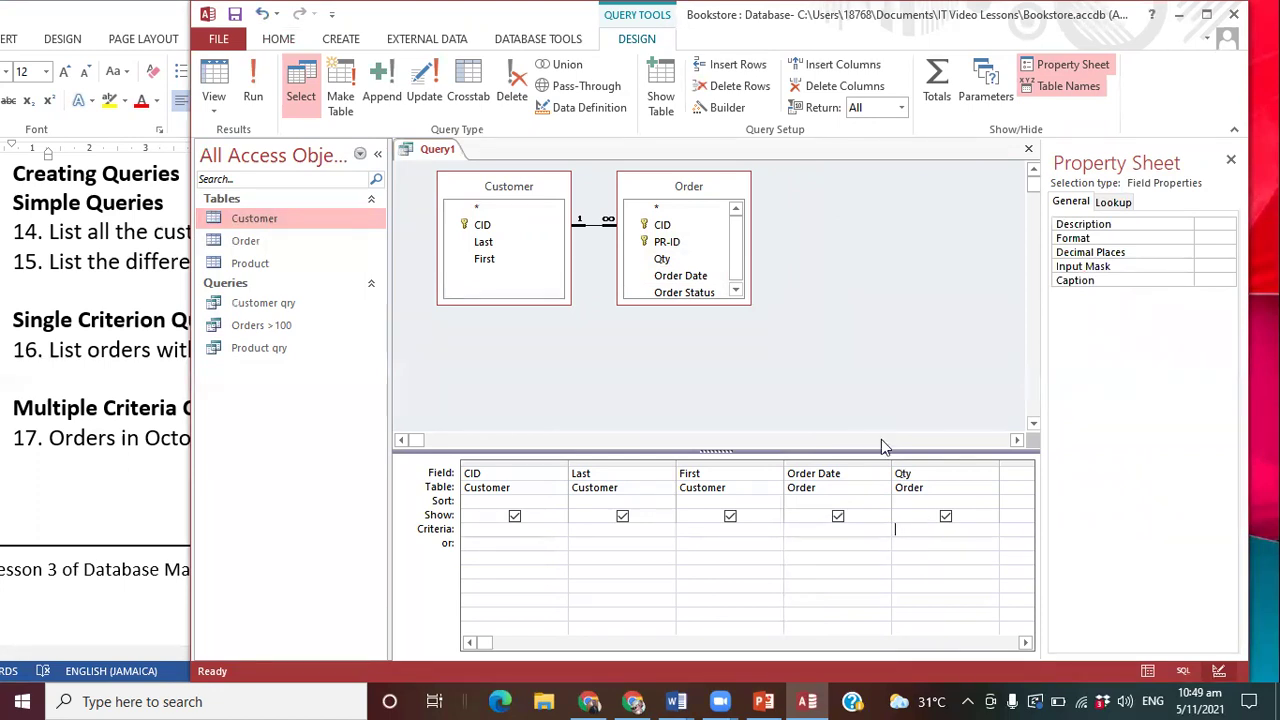
click(140, 400)
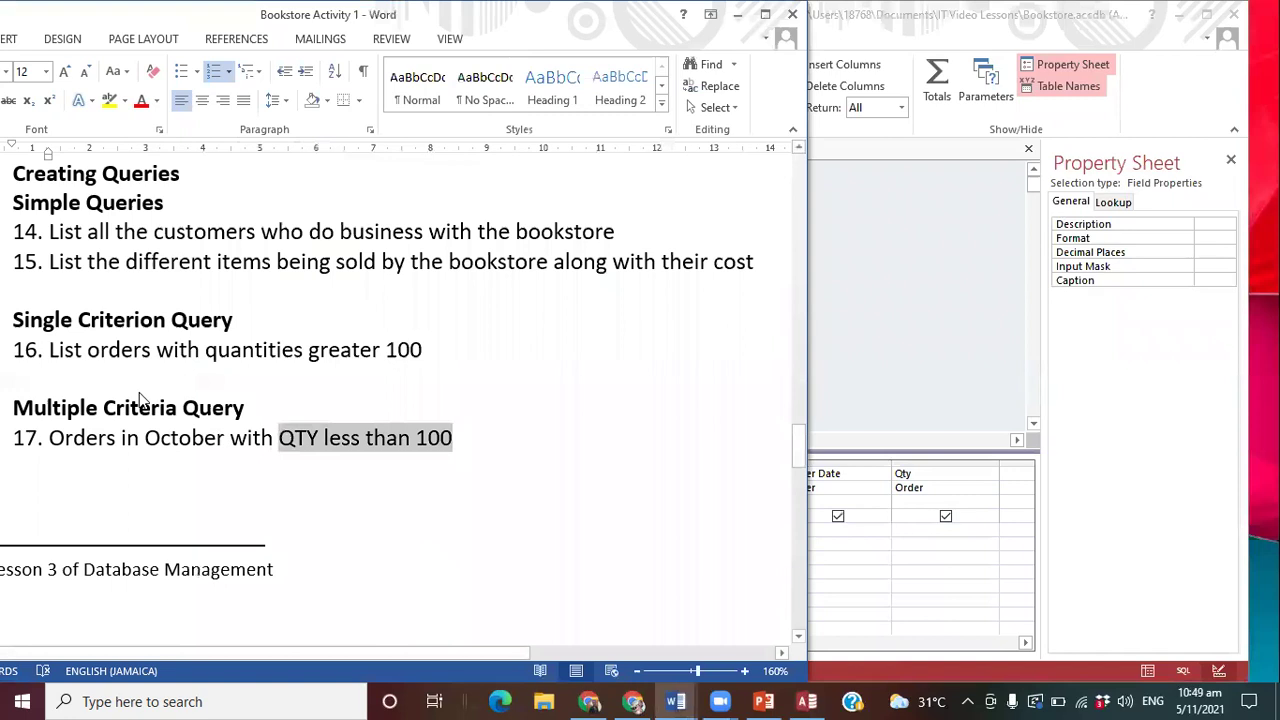
click(929, 530)
text(<100)
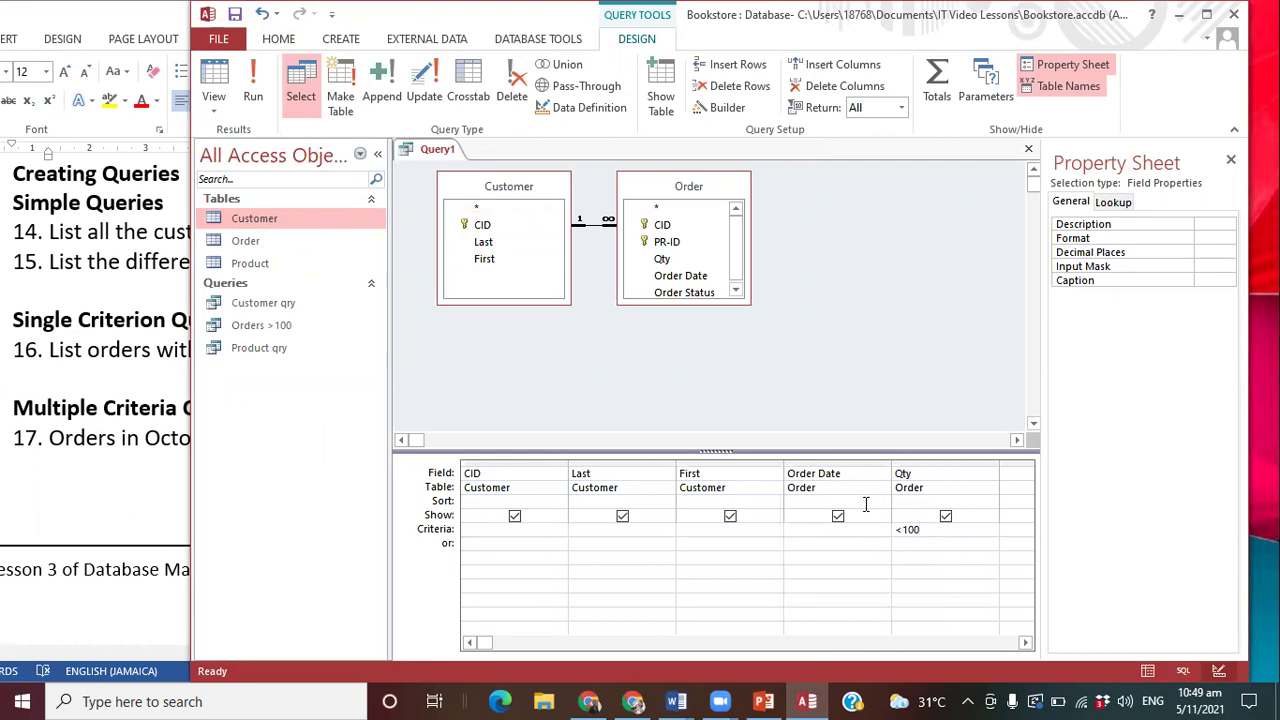
- Narrow the First column slightly and widen the Order Date column in the query grid to fit a long criterion
click(813, 530)
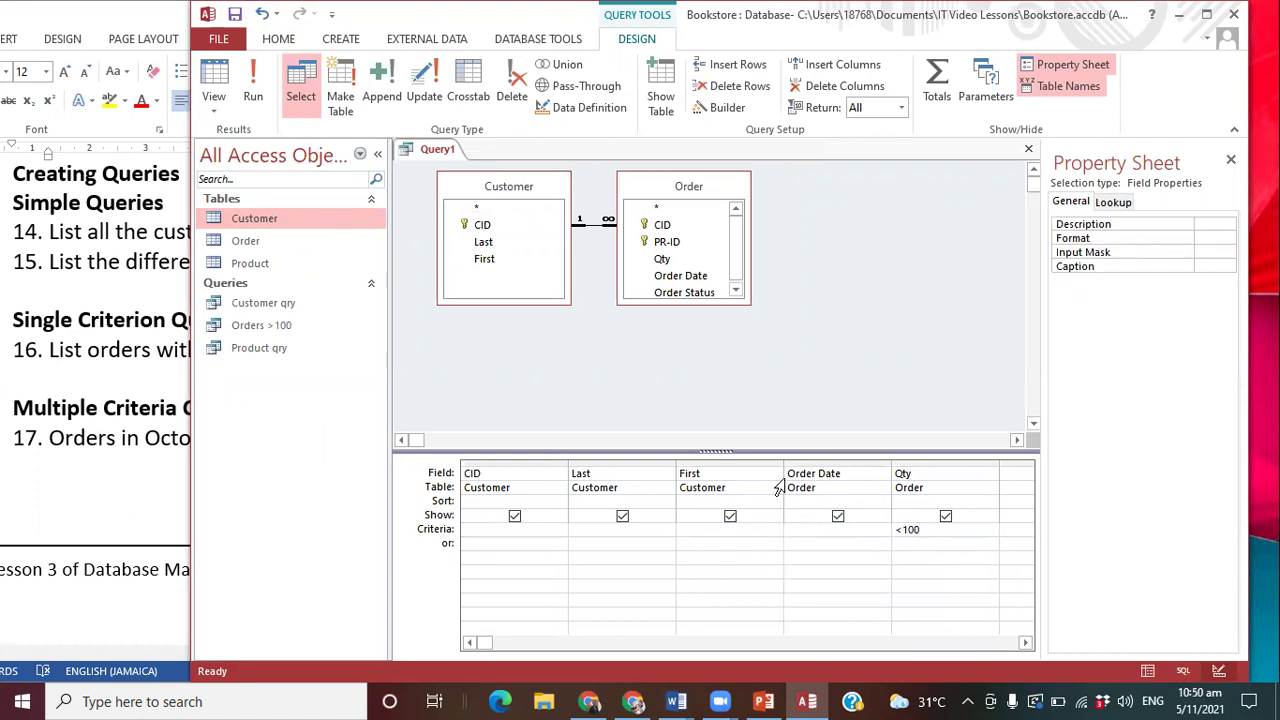
drag(783, 464, 755, 465)
drag(864, 460, 955, 460)
- Set the Order Date criterion to >30/09/2021 AND <1/11/2021
click(772, 527)
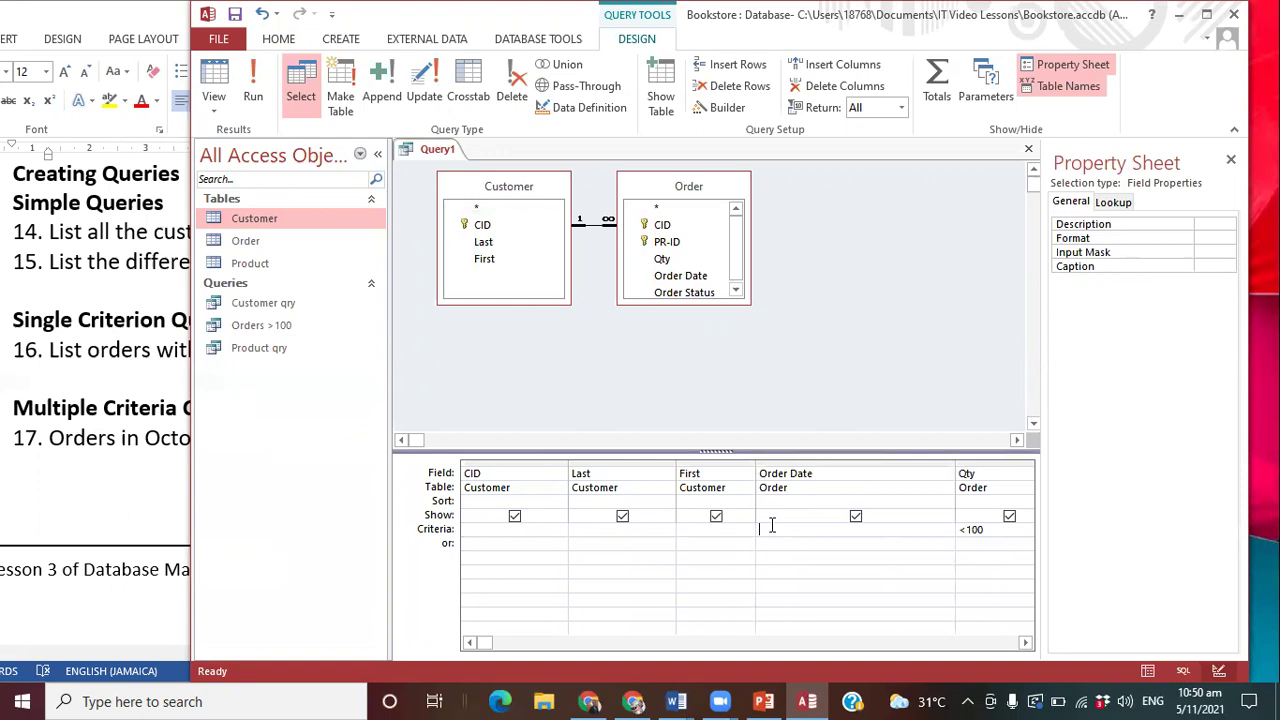
text(>)
text(30/)
text(0)
text(9/2021)
text( AN)
text(D)
text( <)
text(1)
text(/)
text(11/202)
text(1)
key(Tab)
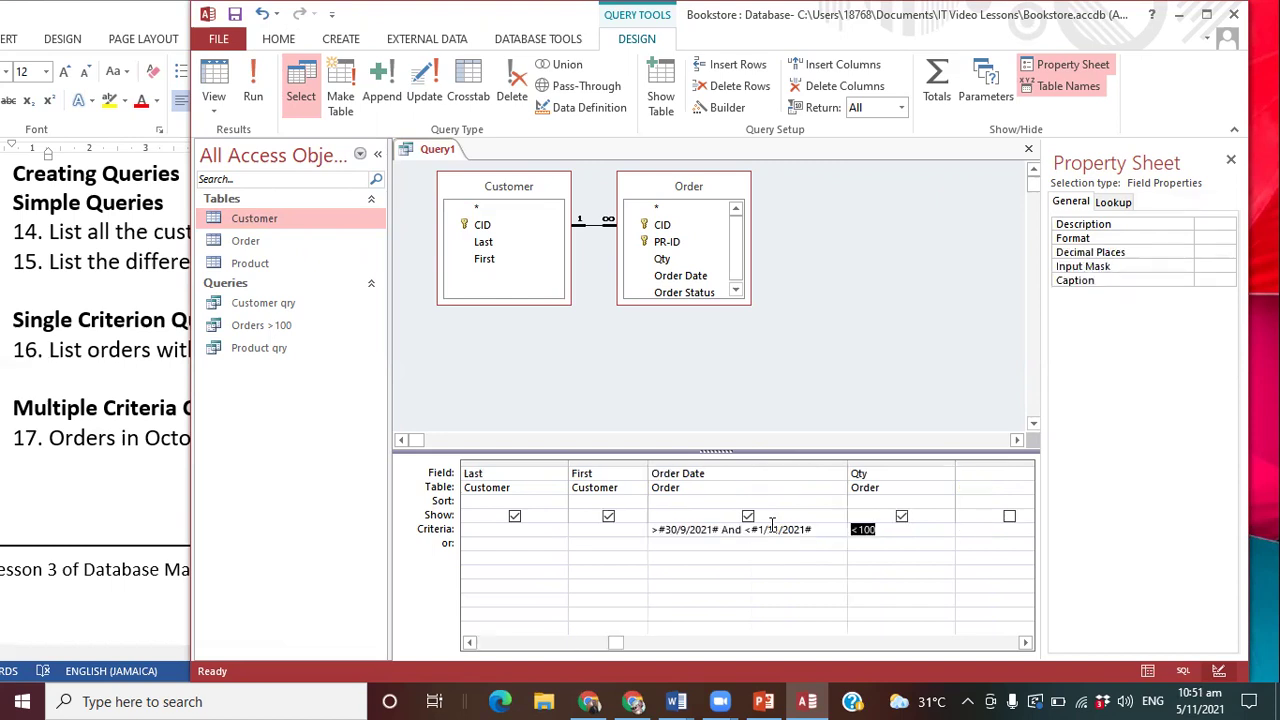
- Review both dates in the Order Date criterion, and run the query before returning to Design View
click(659, 533)
drag(659, 533, 720, 532)
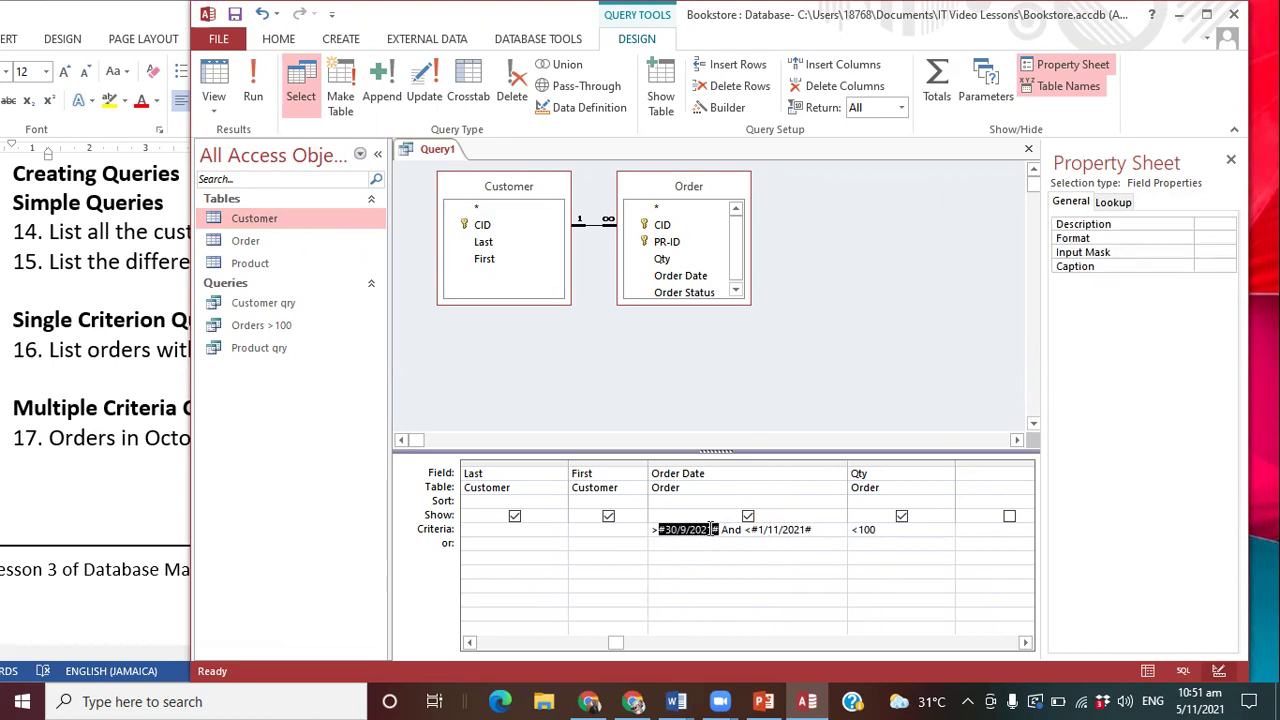
drag(752, 531, 812, 531)
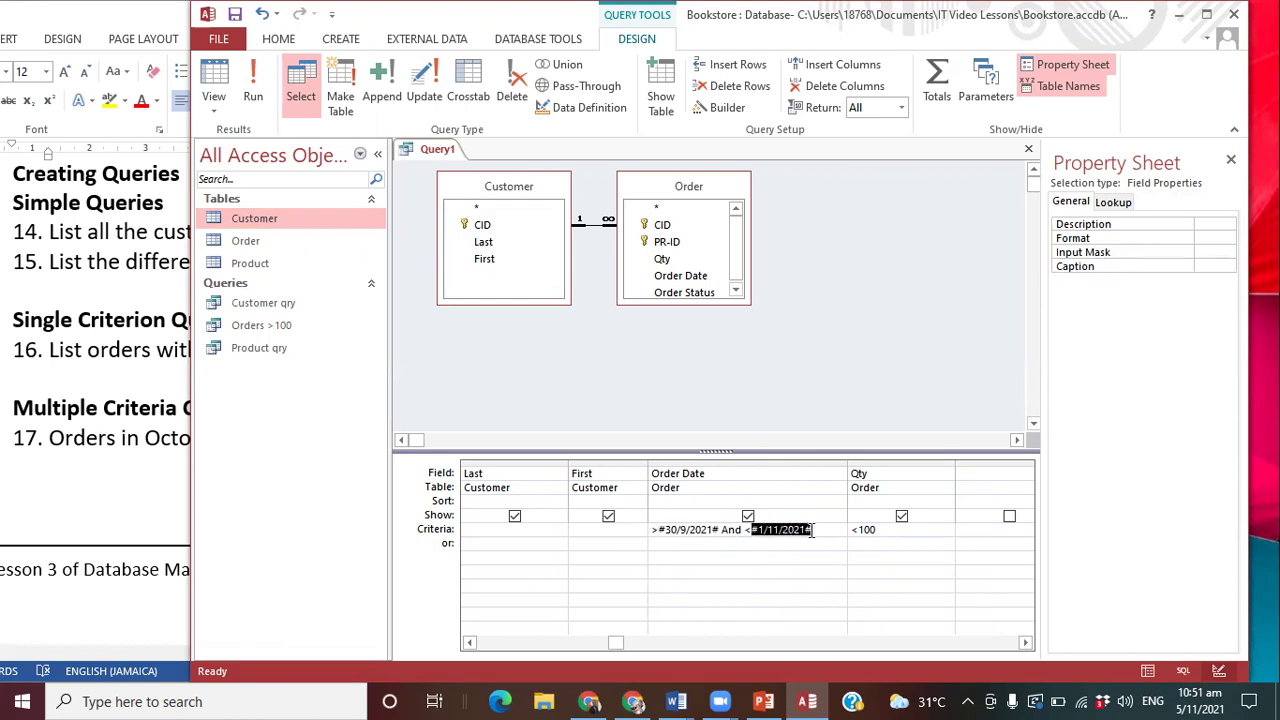
click(814, 554)
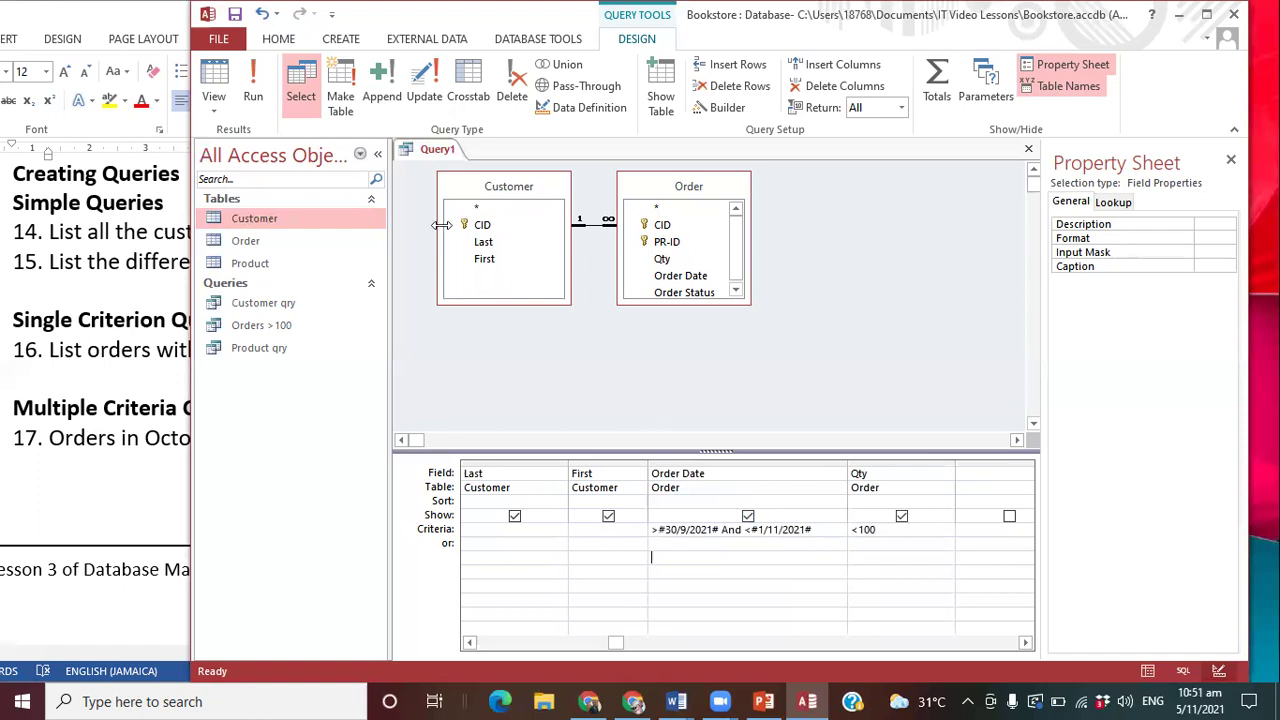
click(253, 96)
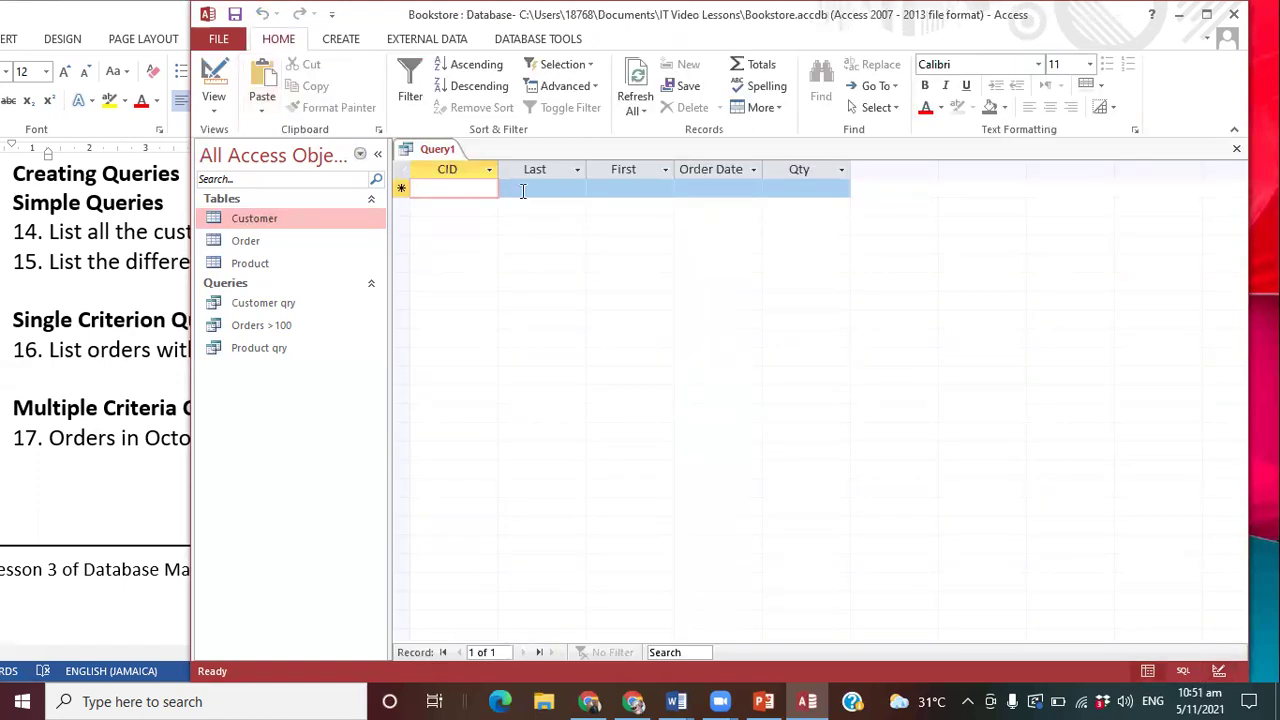
right_click(440, 157)
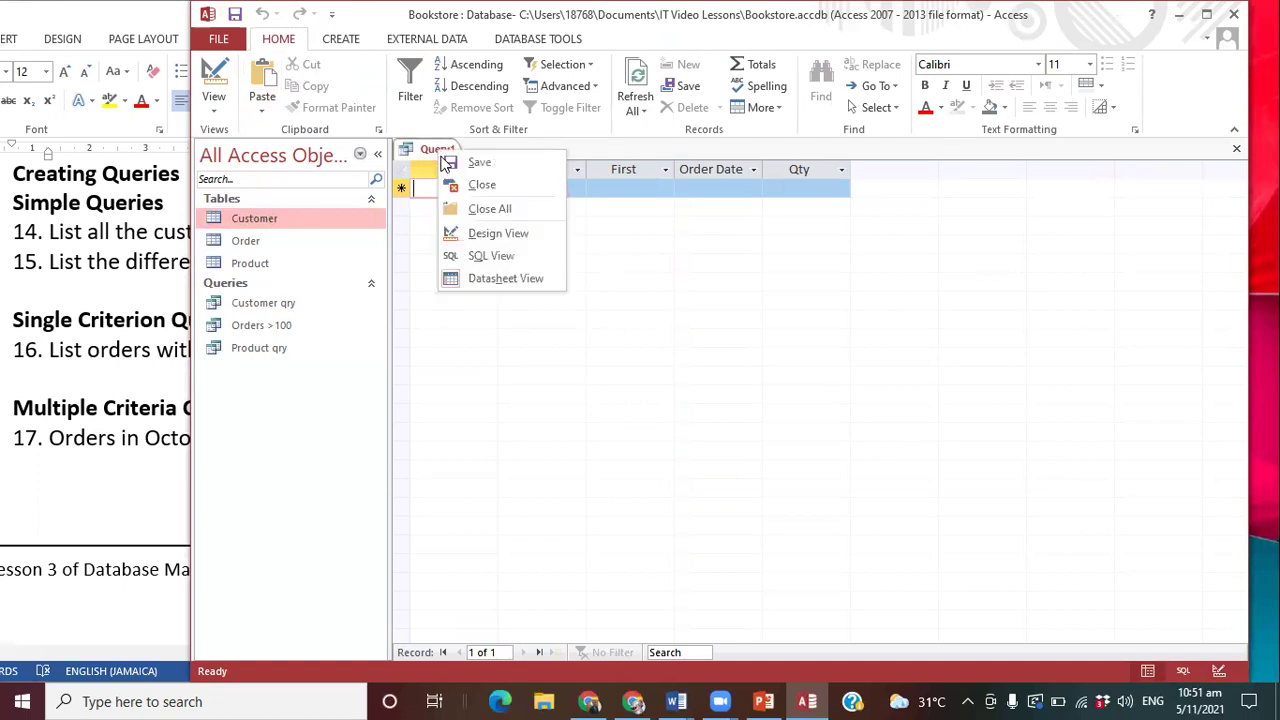
click(481, 238)
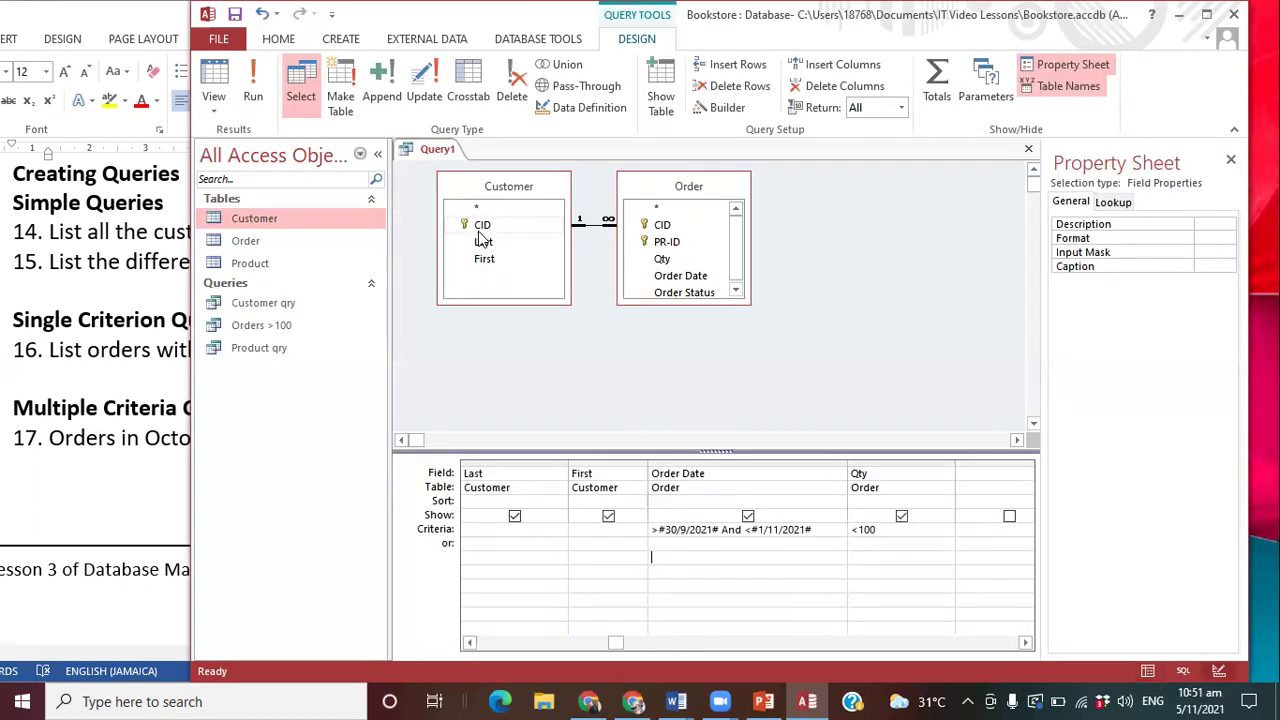
- Try the query with the lower date in the Order Date criterion changed to 30/8/2021, and return to Design View
click(685, 530)
drag(663, 530, 671, 530)
click(683, 530)
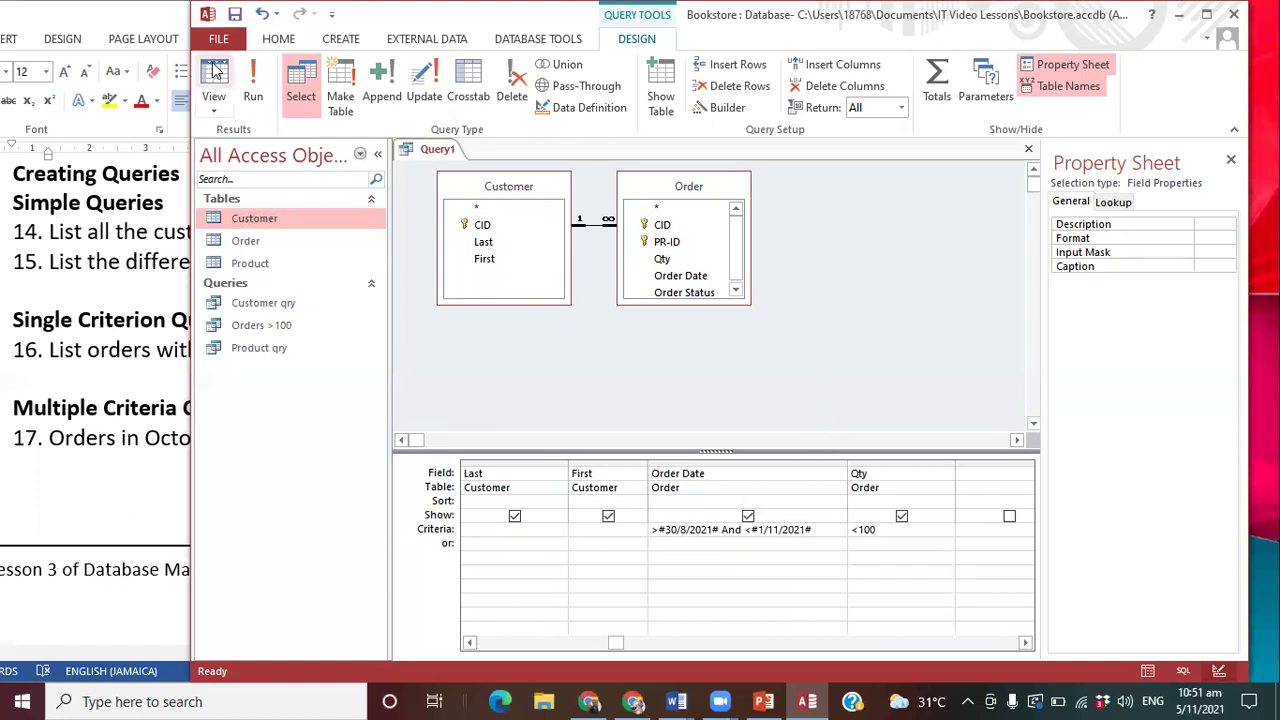
click(250, 92)
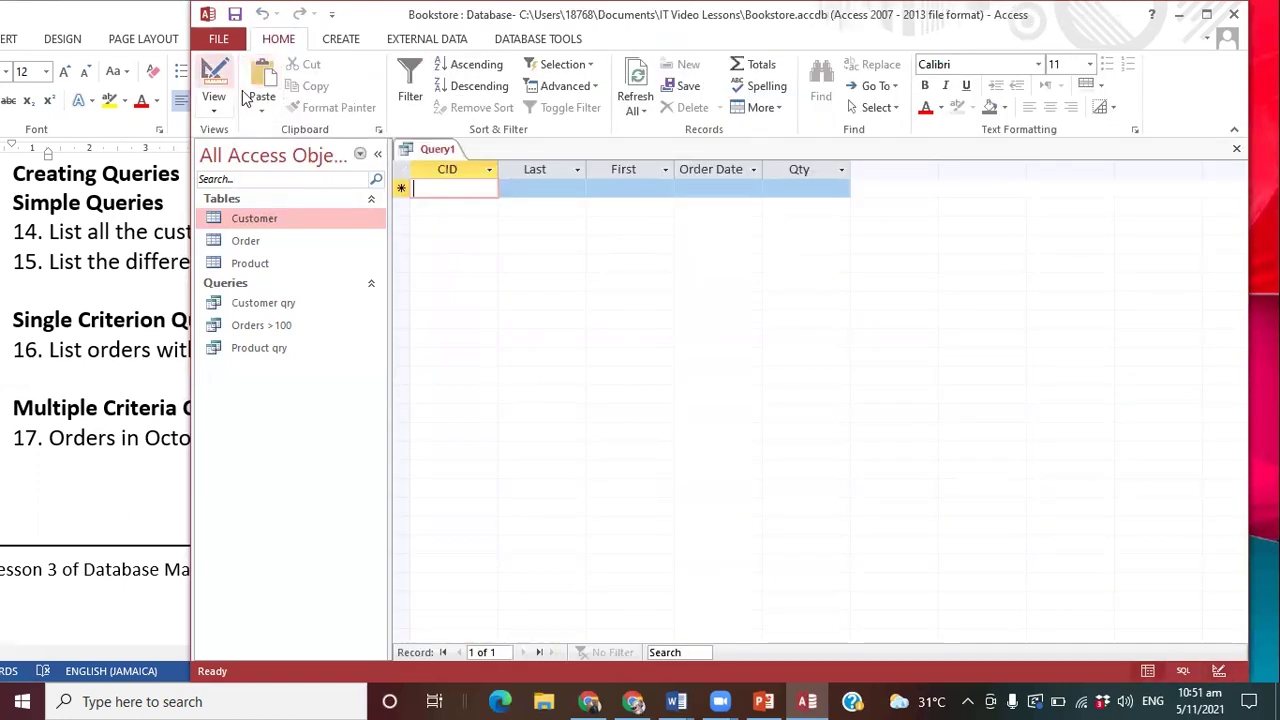
click(214, 80)
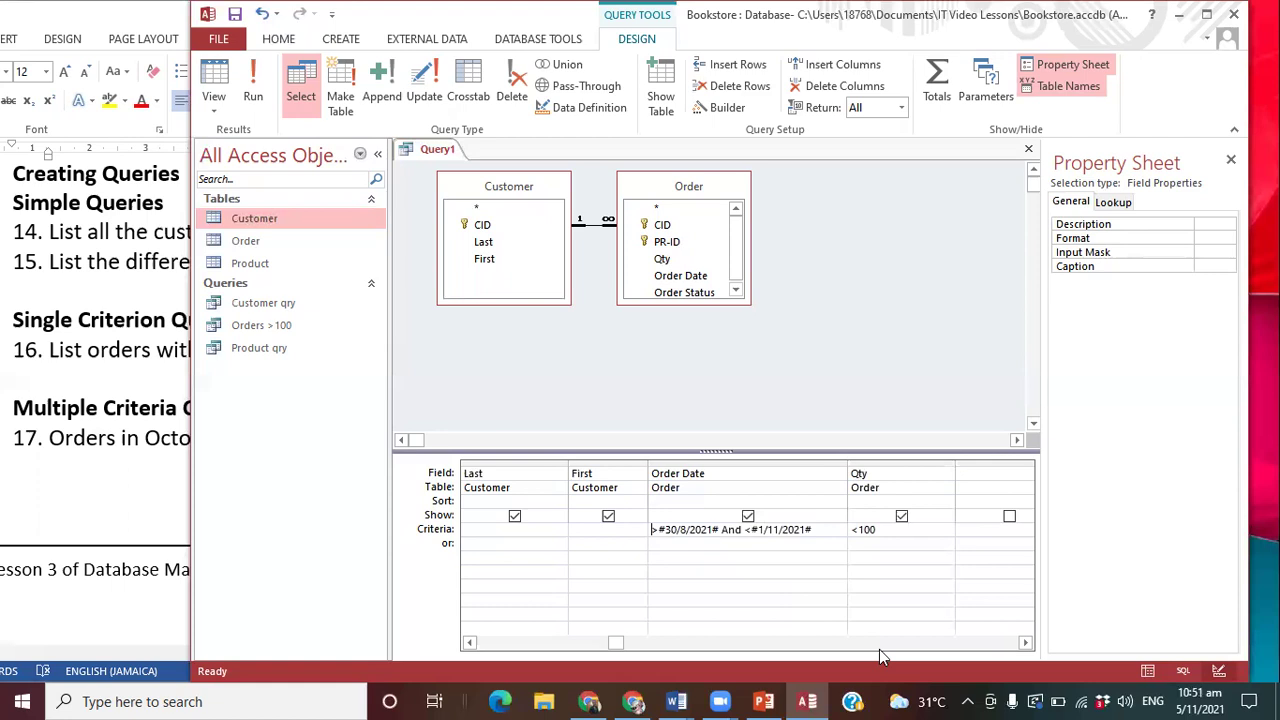
- Run the query for October 2021 orders with quantities less than 100
click(1157, 697)
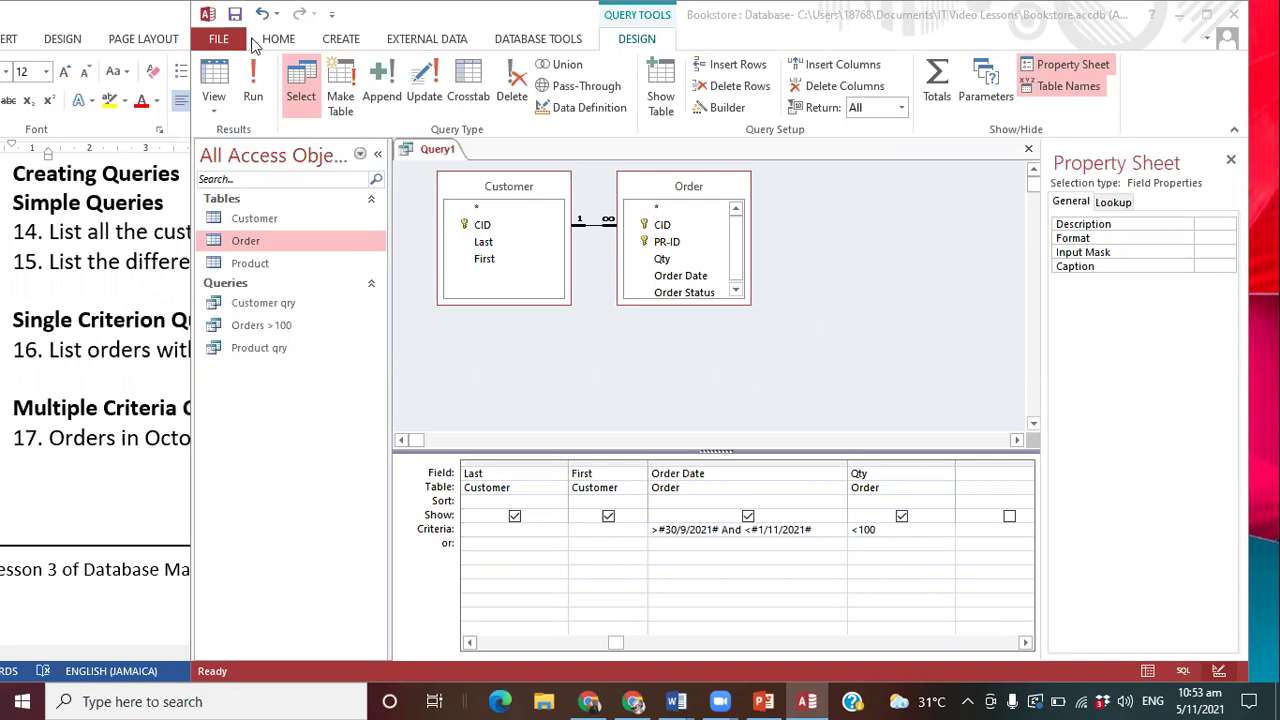
click(252, 88)
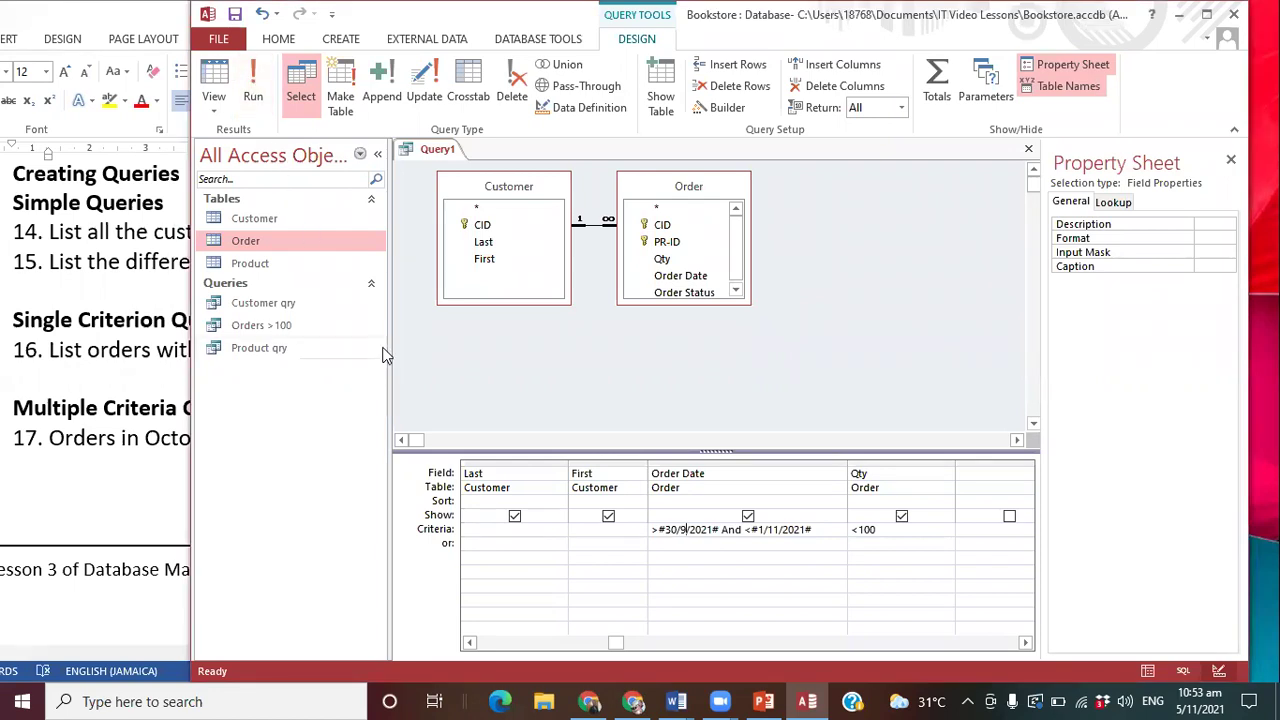
click(253, 77)
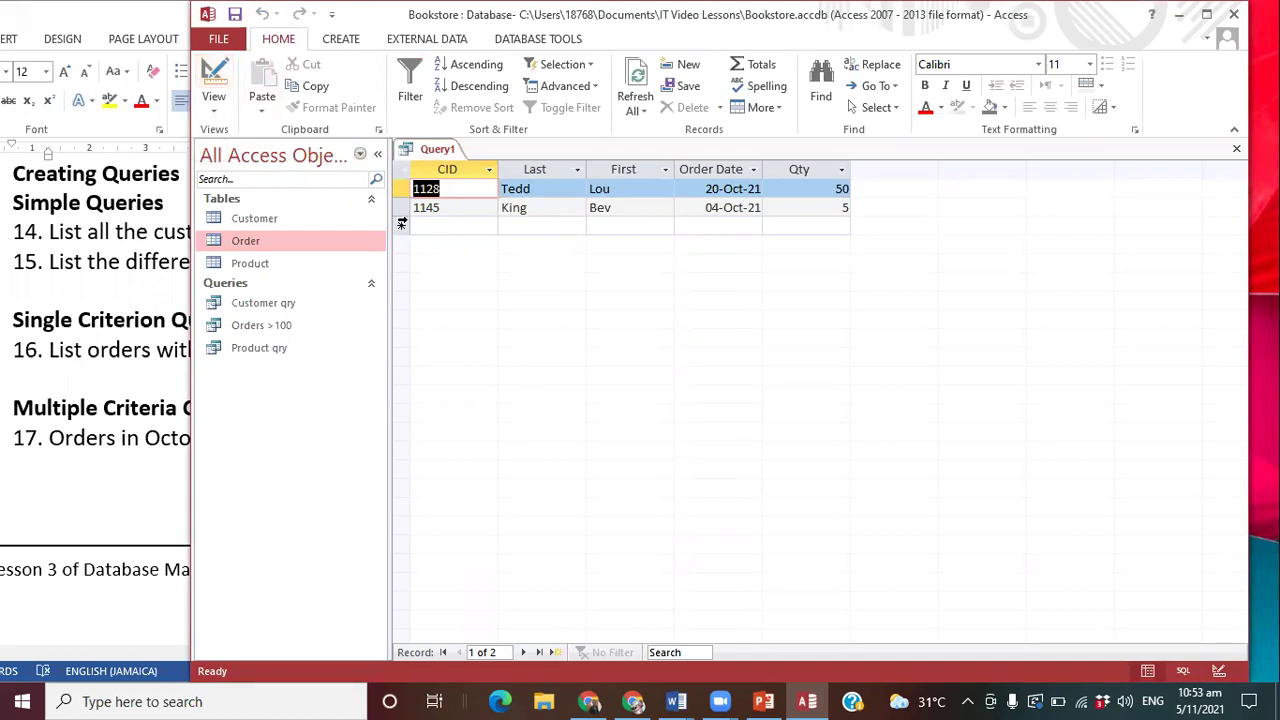
- Save the query as "October Orders qry" and switch to the PowerPoint presentation
right_click(420, 158)
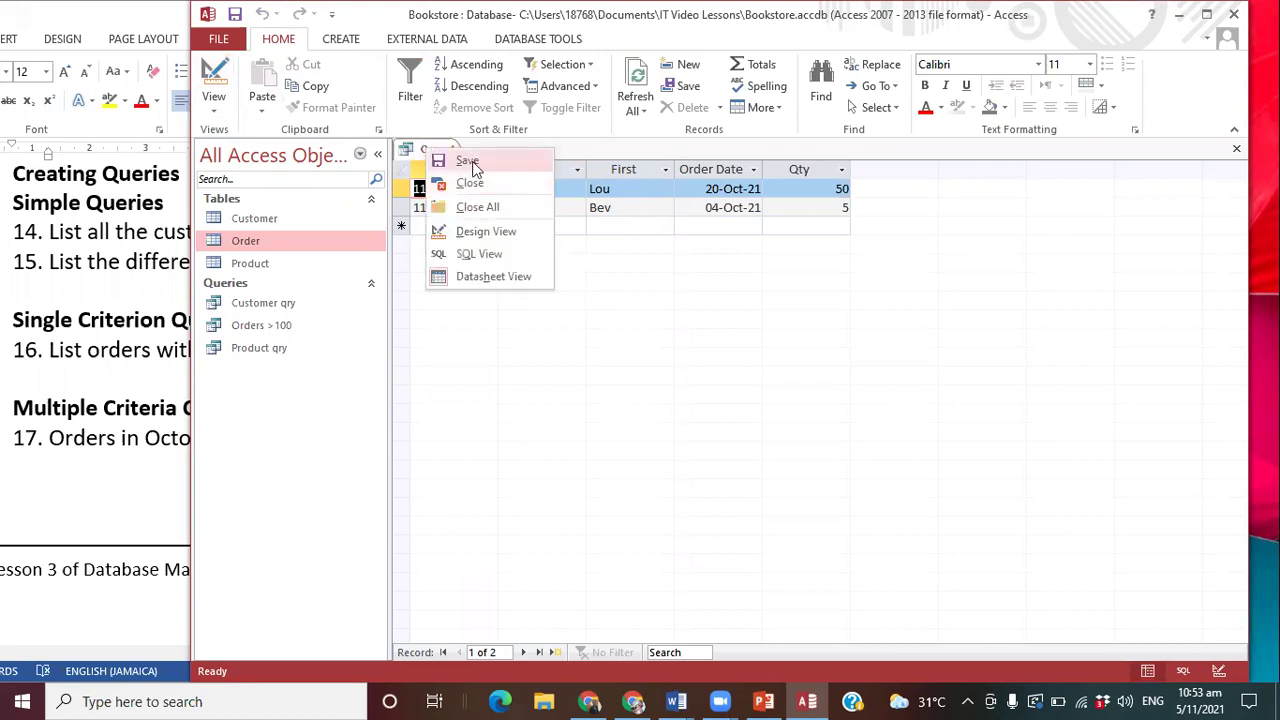
click(477, 168)
text(O)
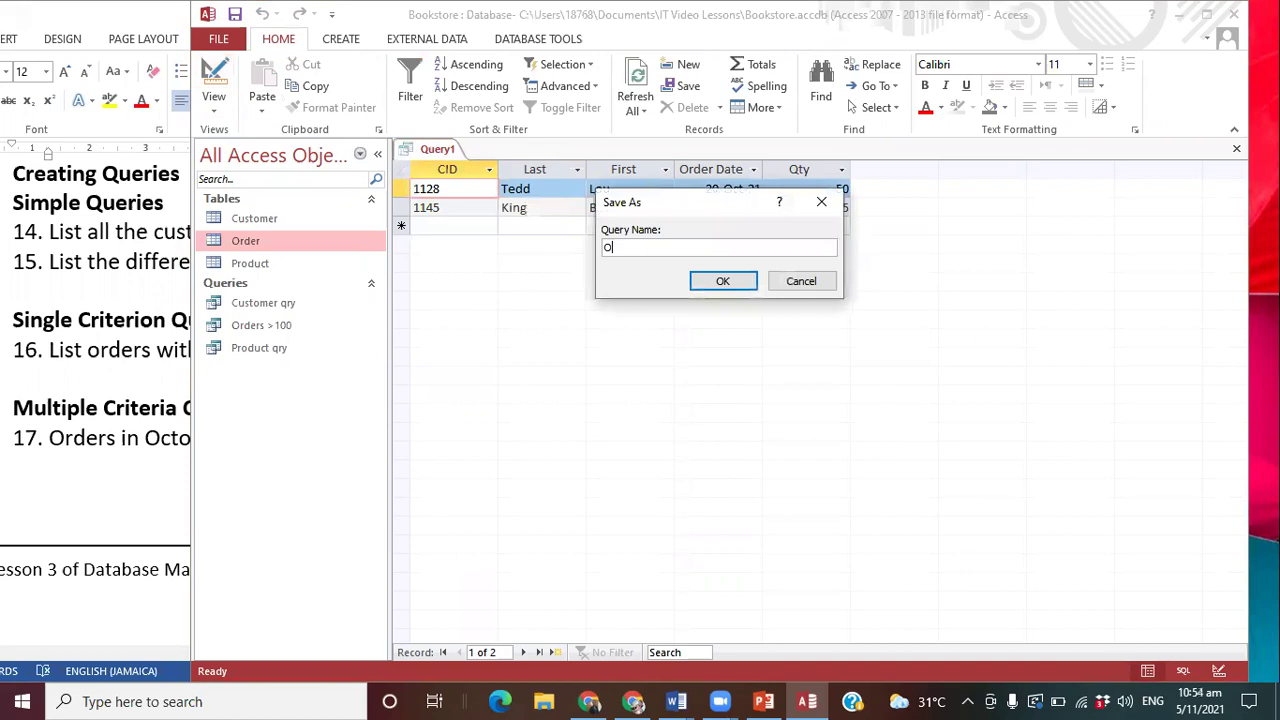
text(ctober Orders qry)
click(719, 285)
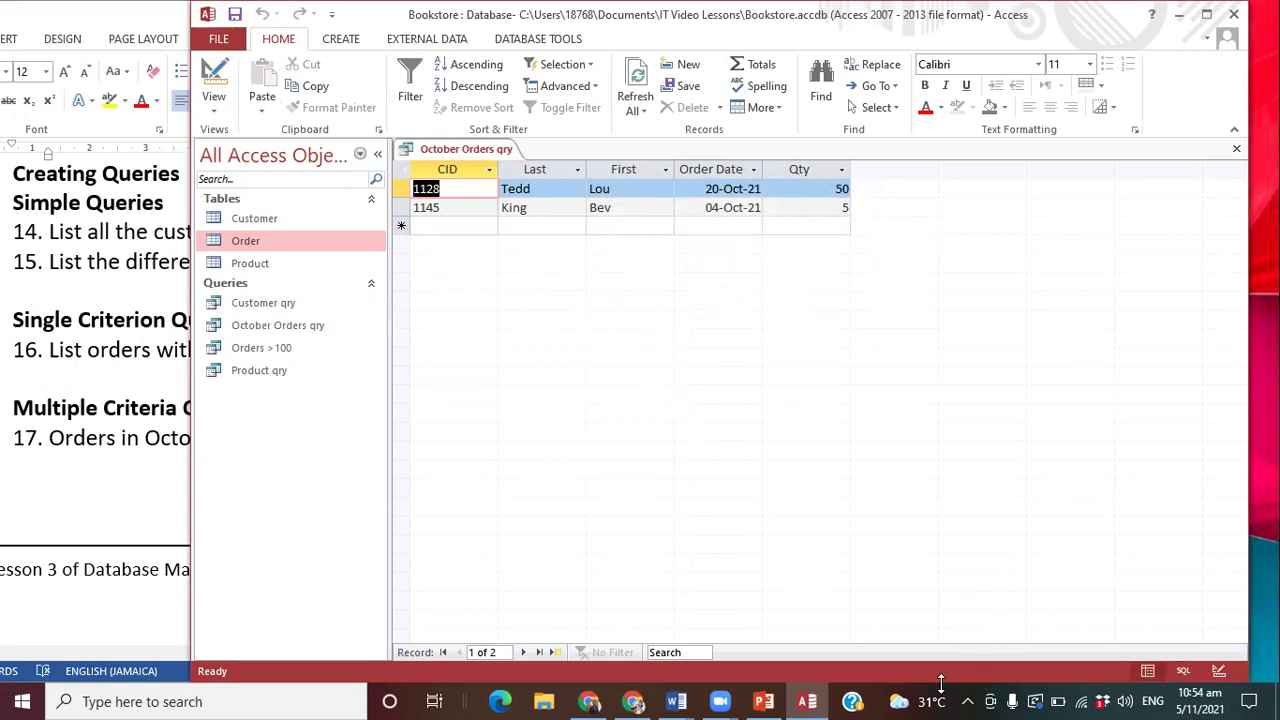
click(766, 700)
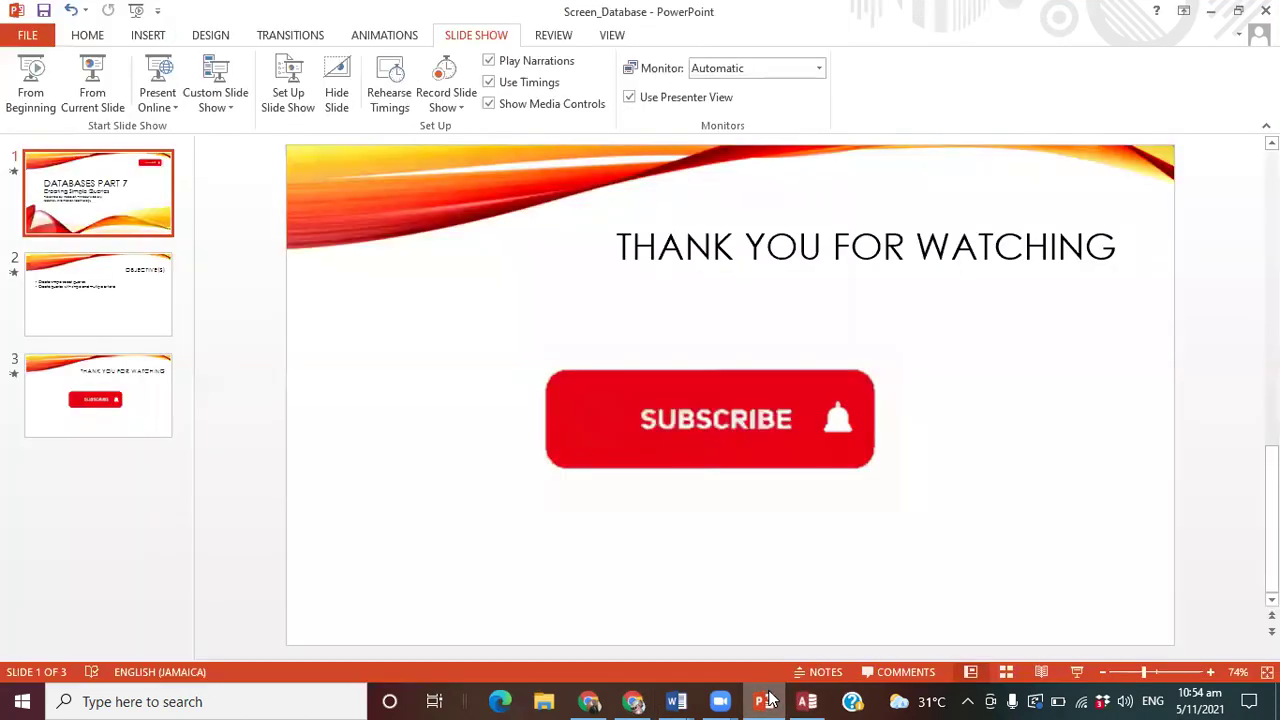